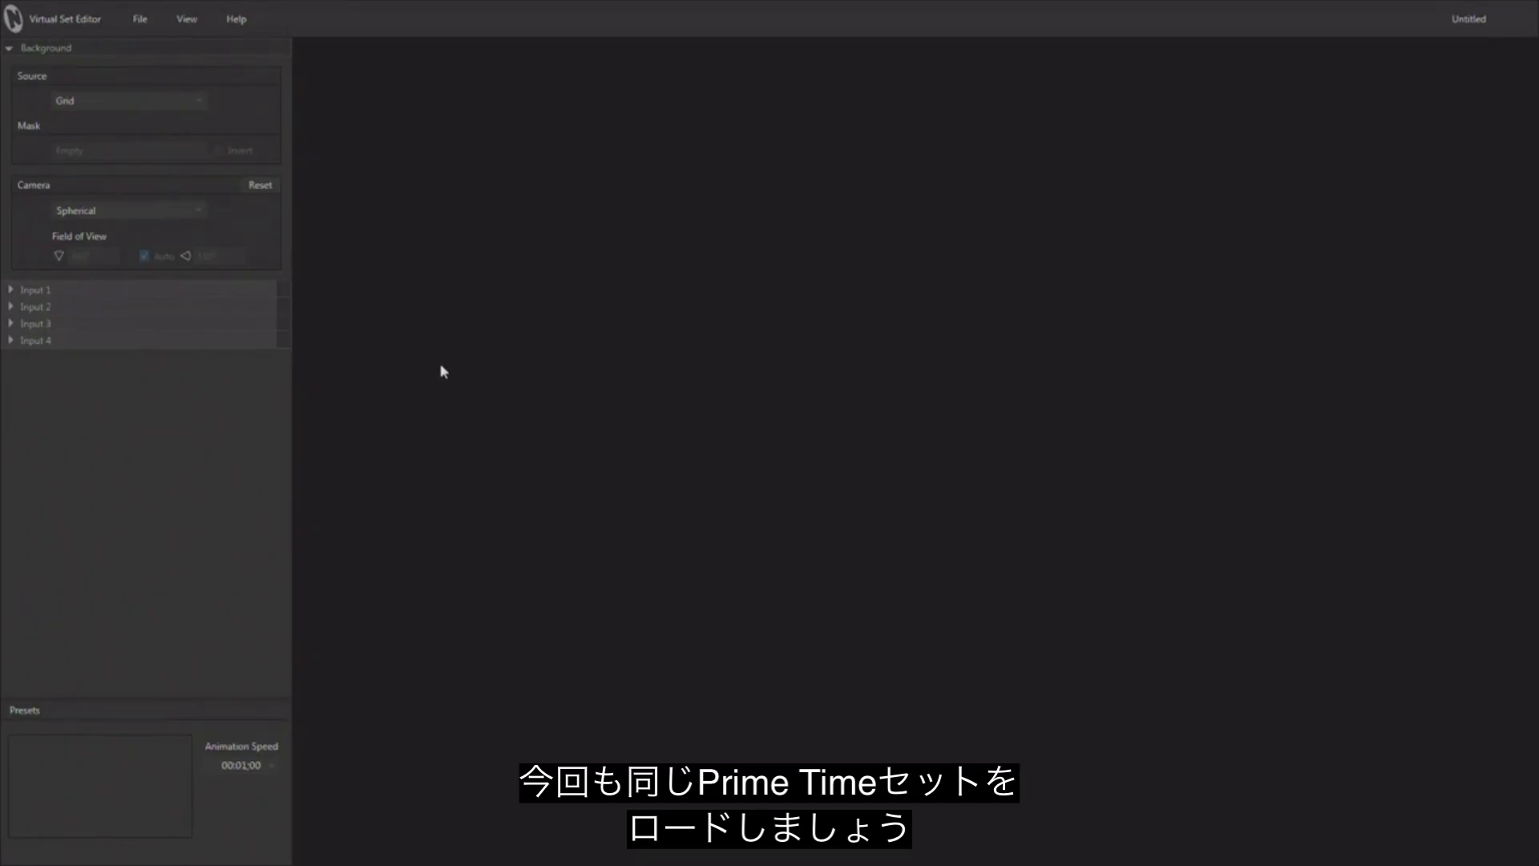
Load the Prime Time news-desk template with its Left, Center and Right angles as a new project.
scroll(881, 481, "down", 3)
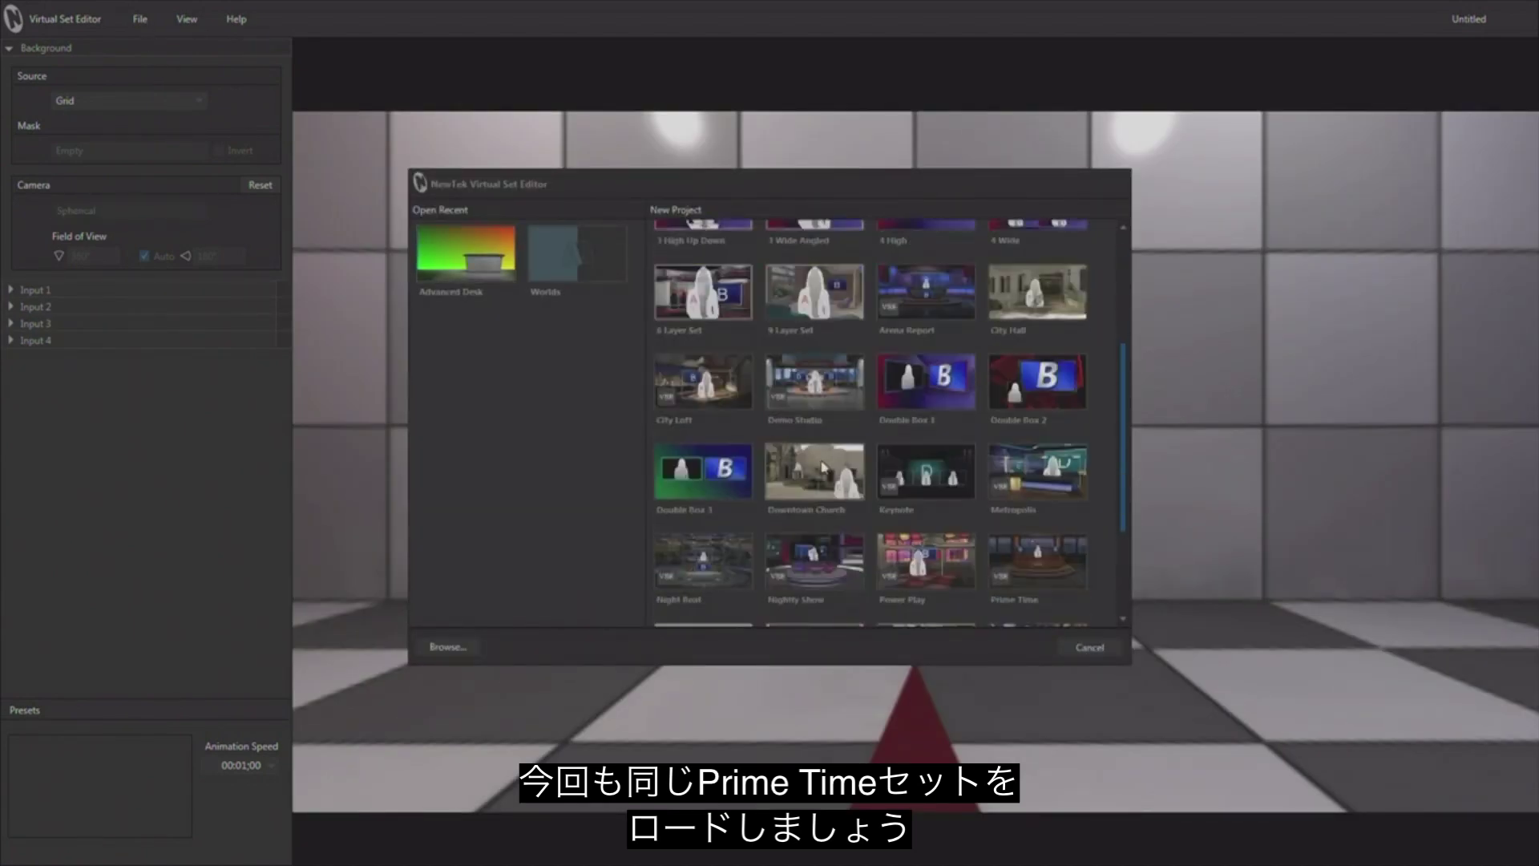
left_click(1006, 529)
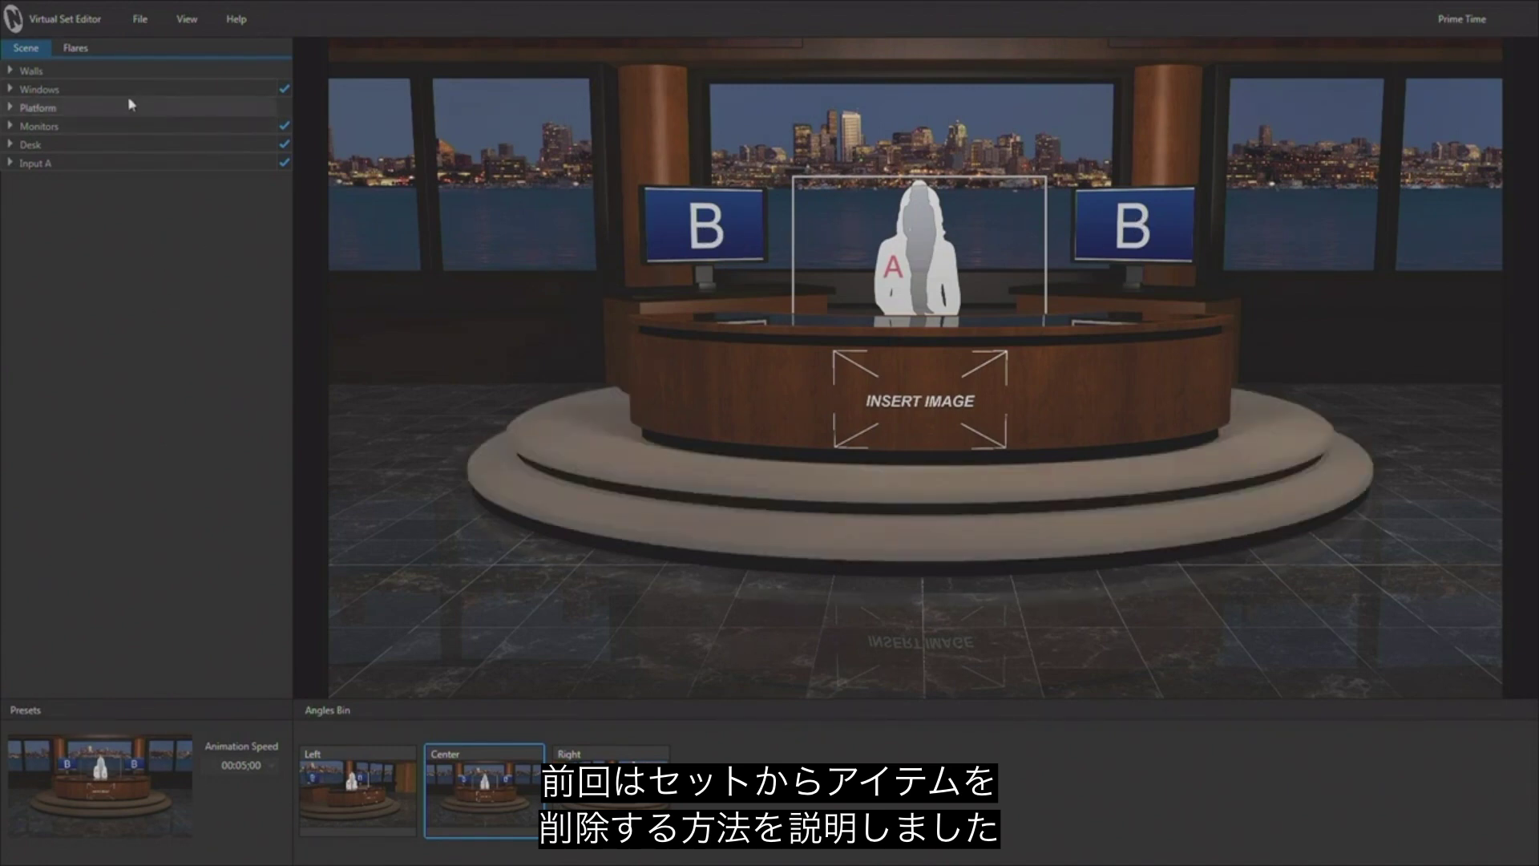
Toggle both monitors off and on, then expand Monitors to show Left and Right.
left_click(89, 72)
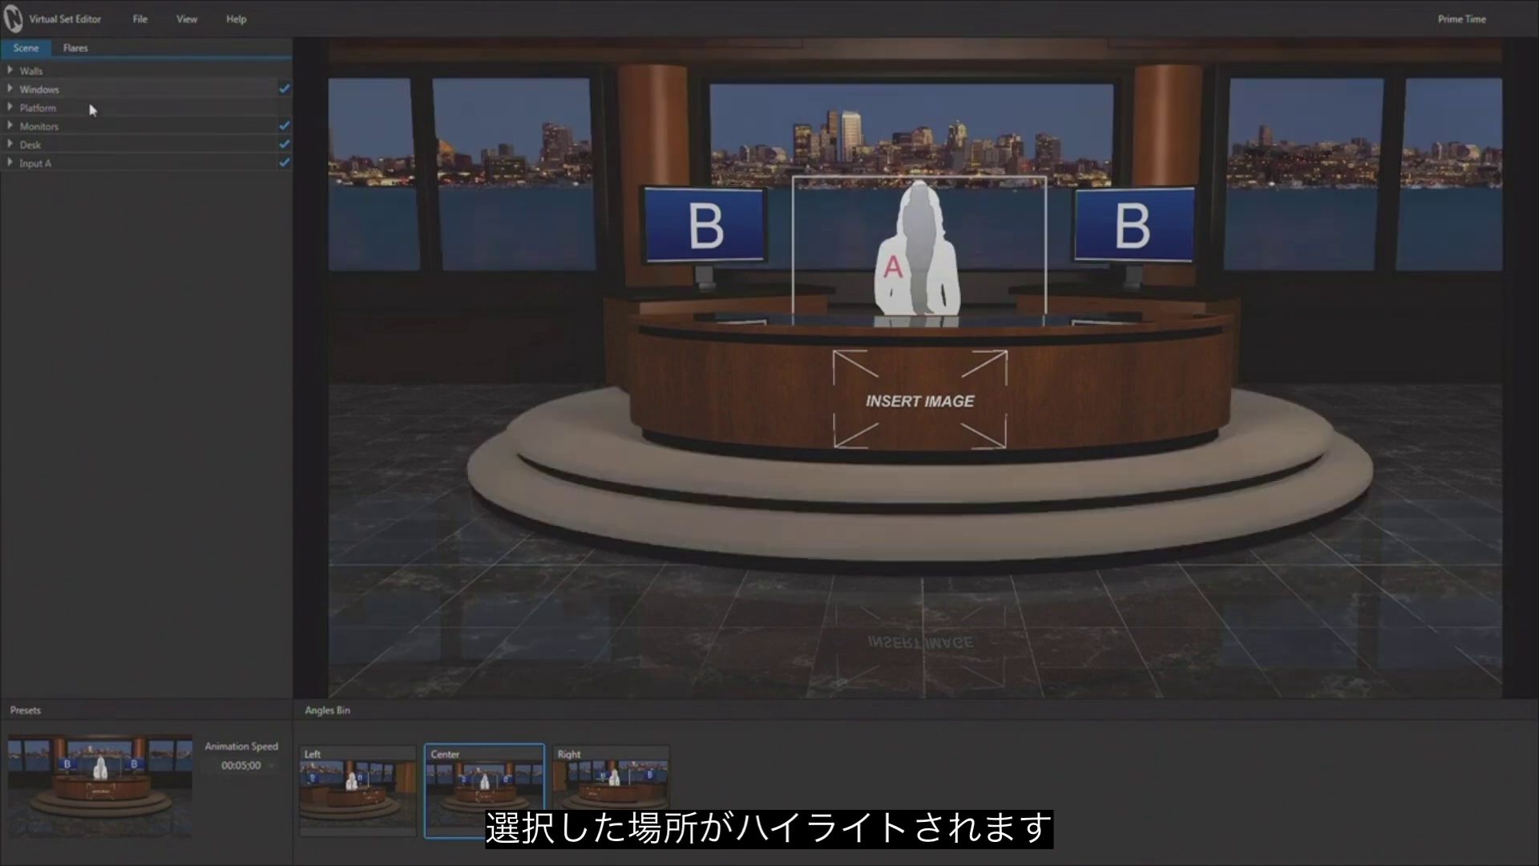
left_click(284, 127)
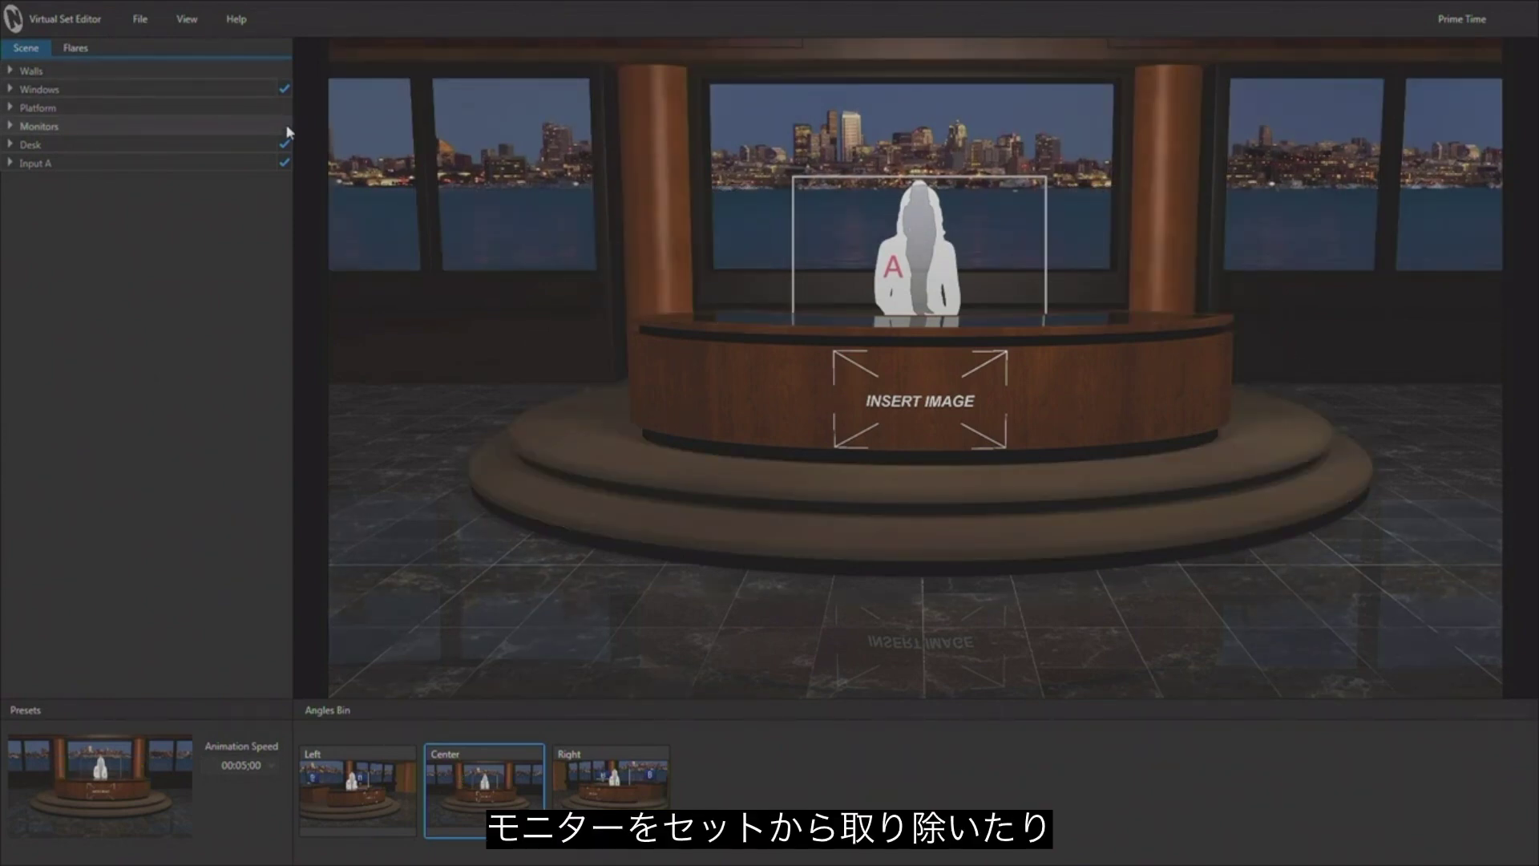
left_click(284, 127)
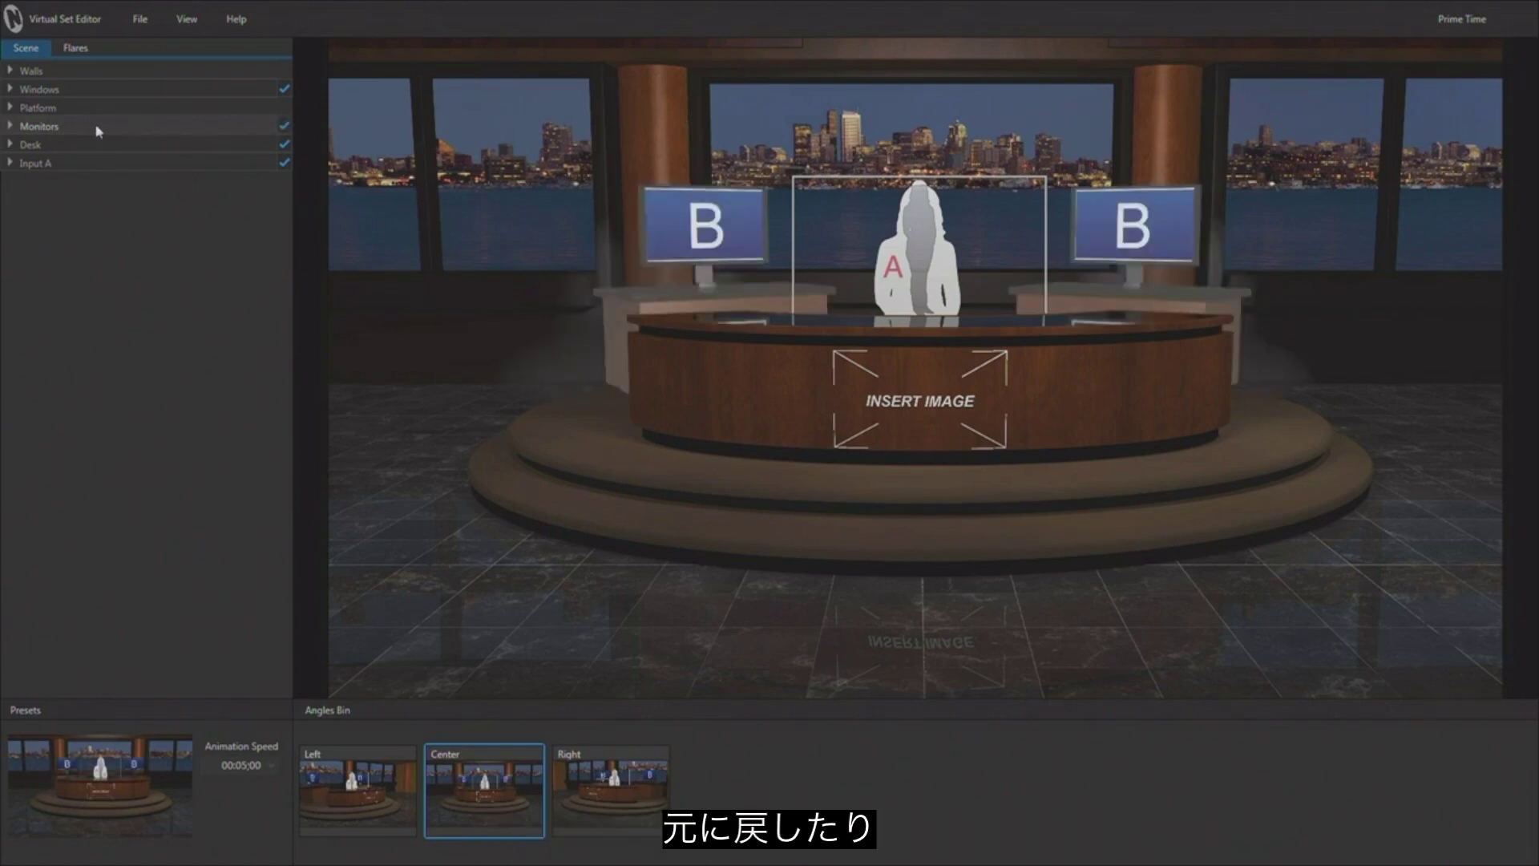
left_click(9, 125)
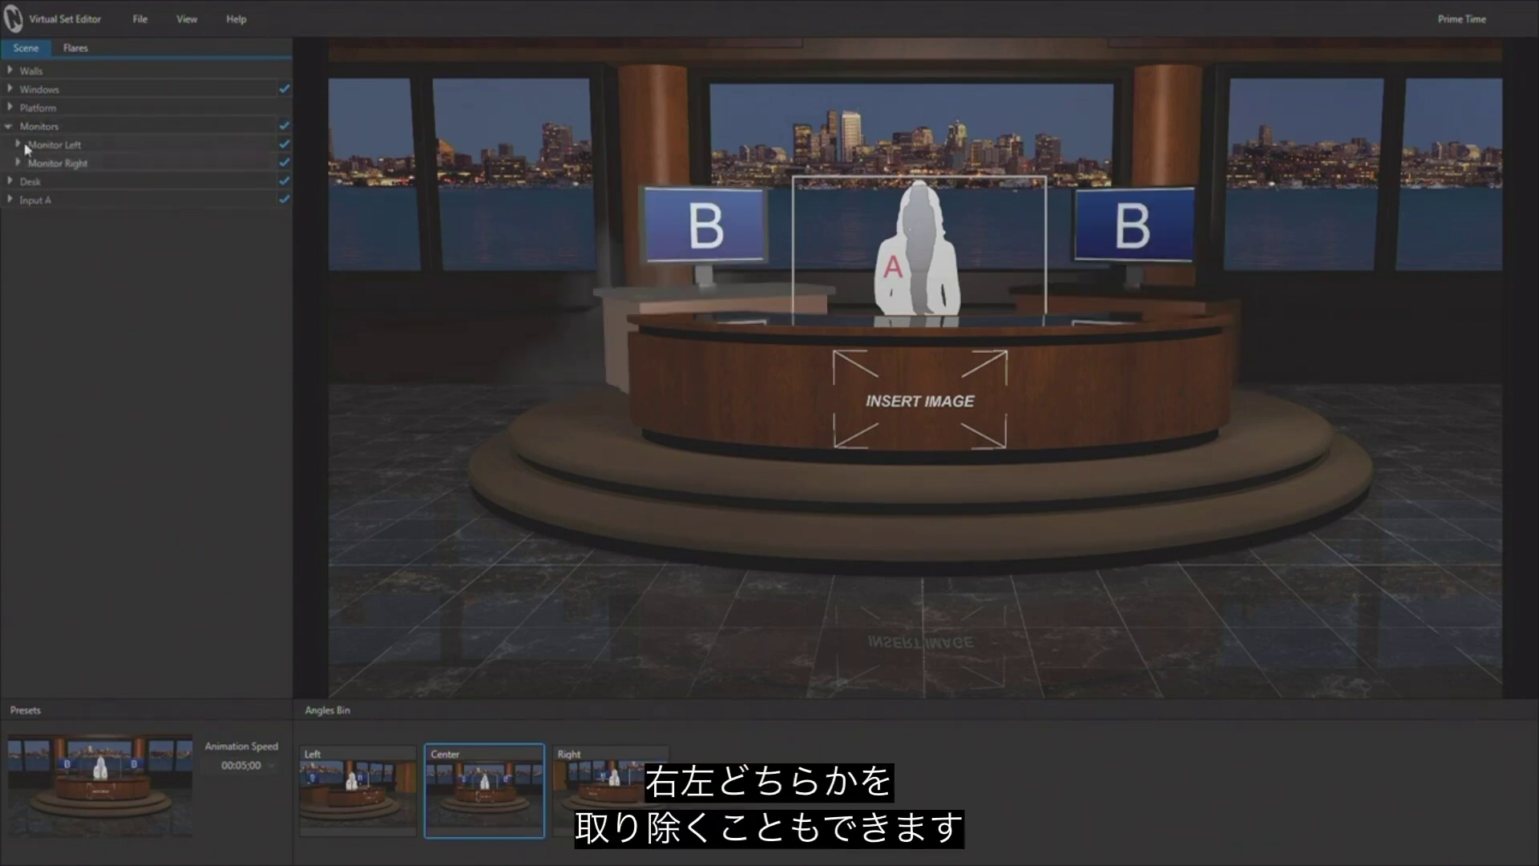
Toggle the left and right monitors individually, then turn off Monitors and Desk.
left_click(284, 145)
left_click(284, 145)
left_click(284, 163)
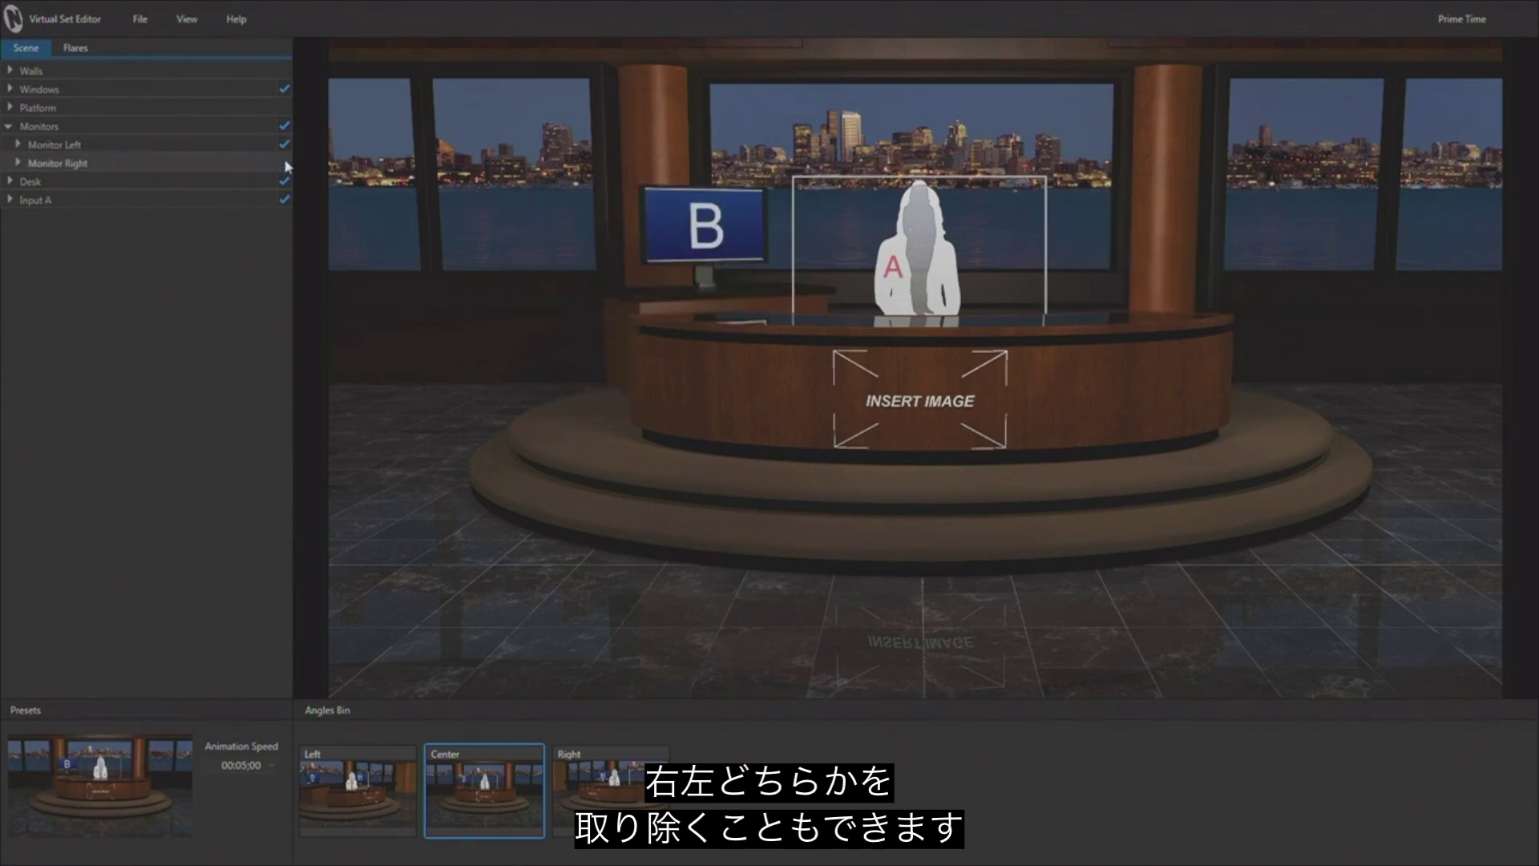
left_click(285, 163)
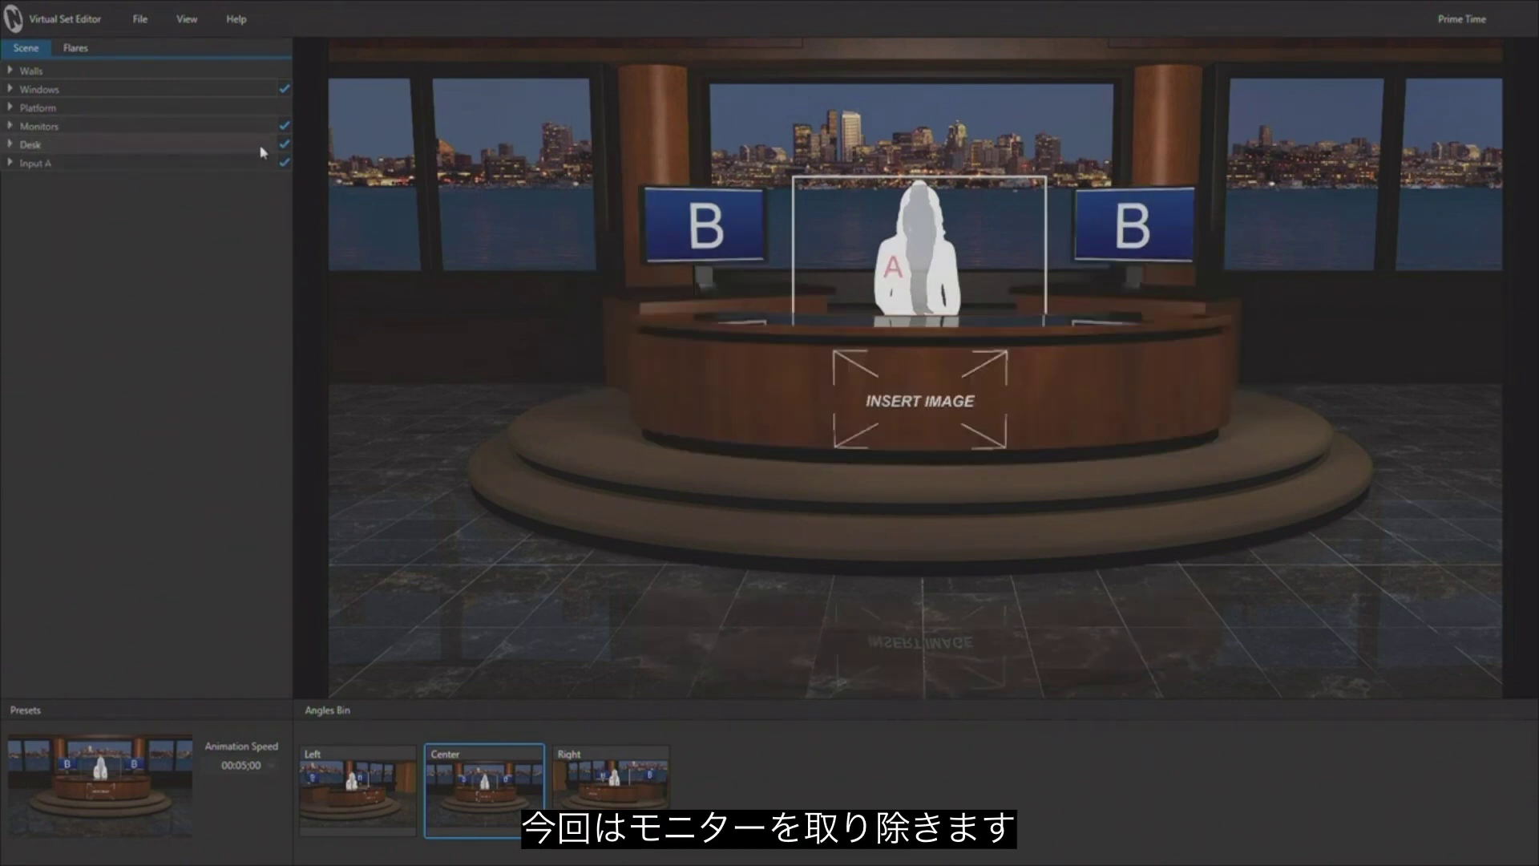
left_click(283, 126)
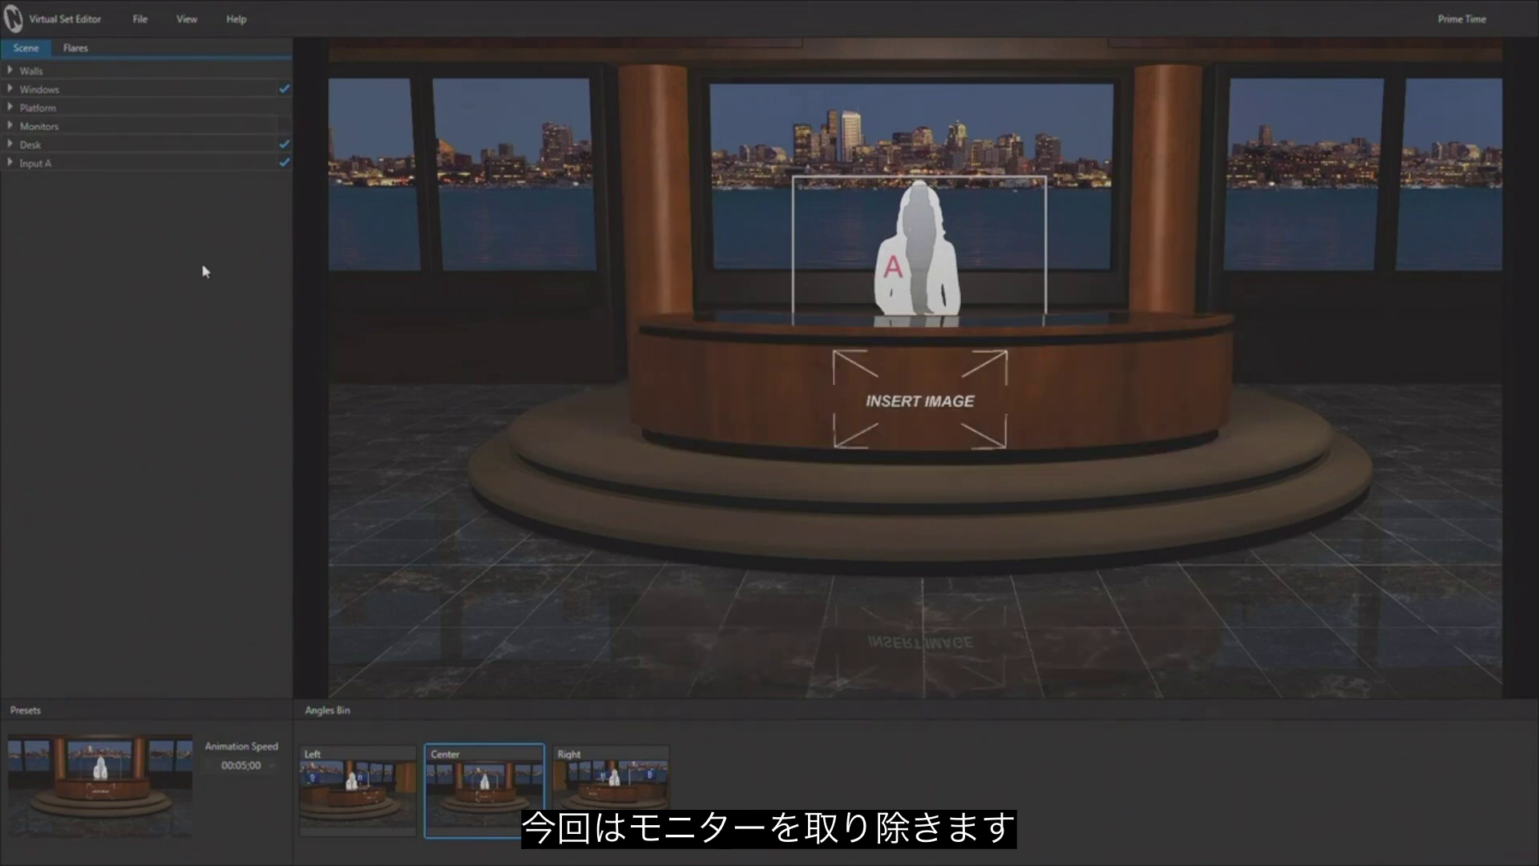
left_click(285, 144)
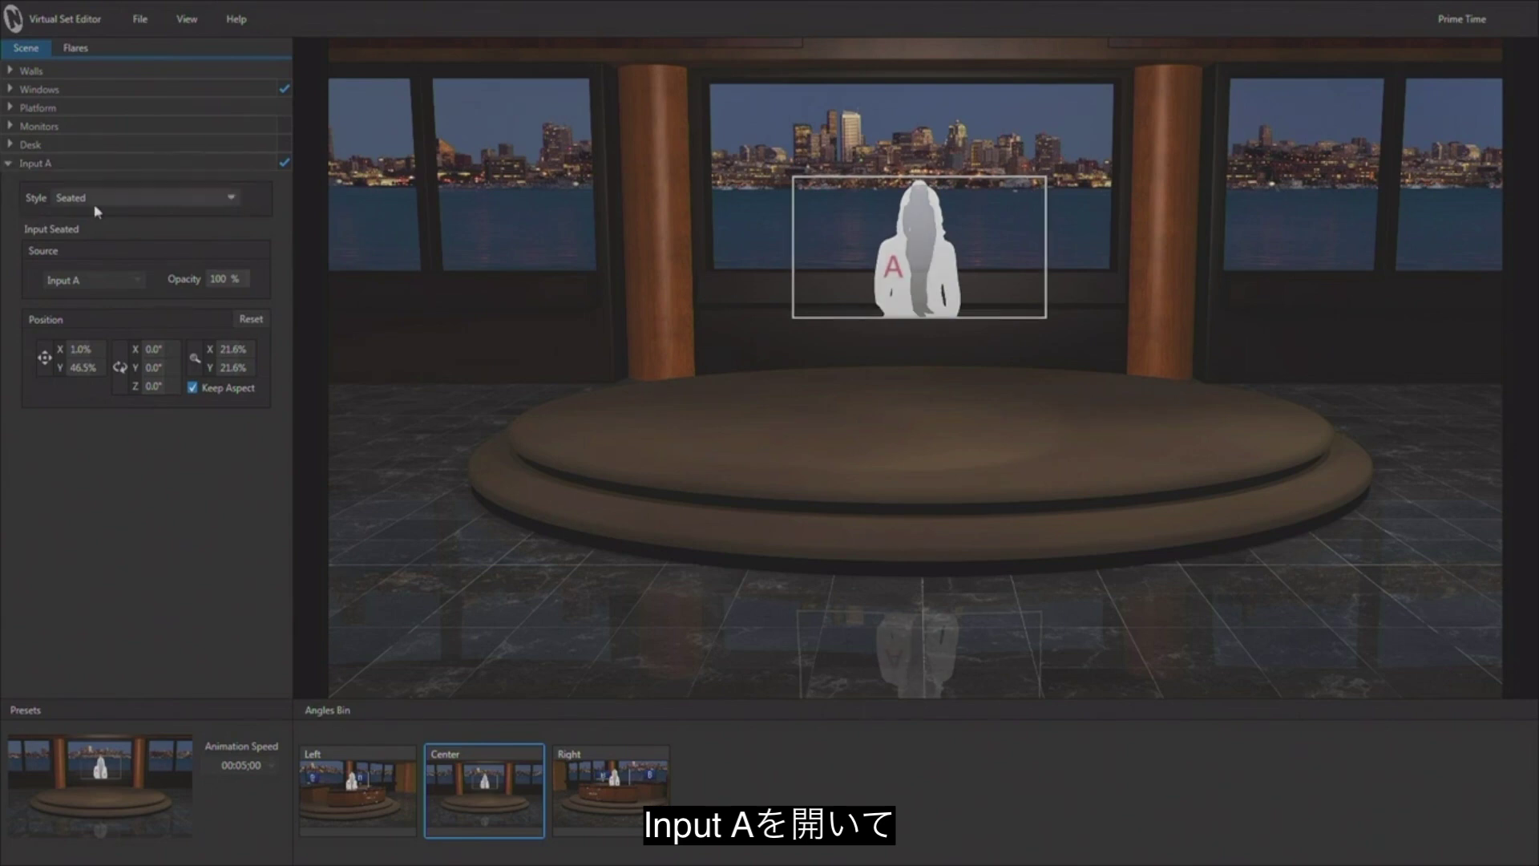
Cycle Input A's style through Seated Two Person, Medium and Standing, ending on Standing Two Person.
left_click(134, 203)
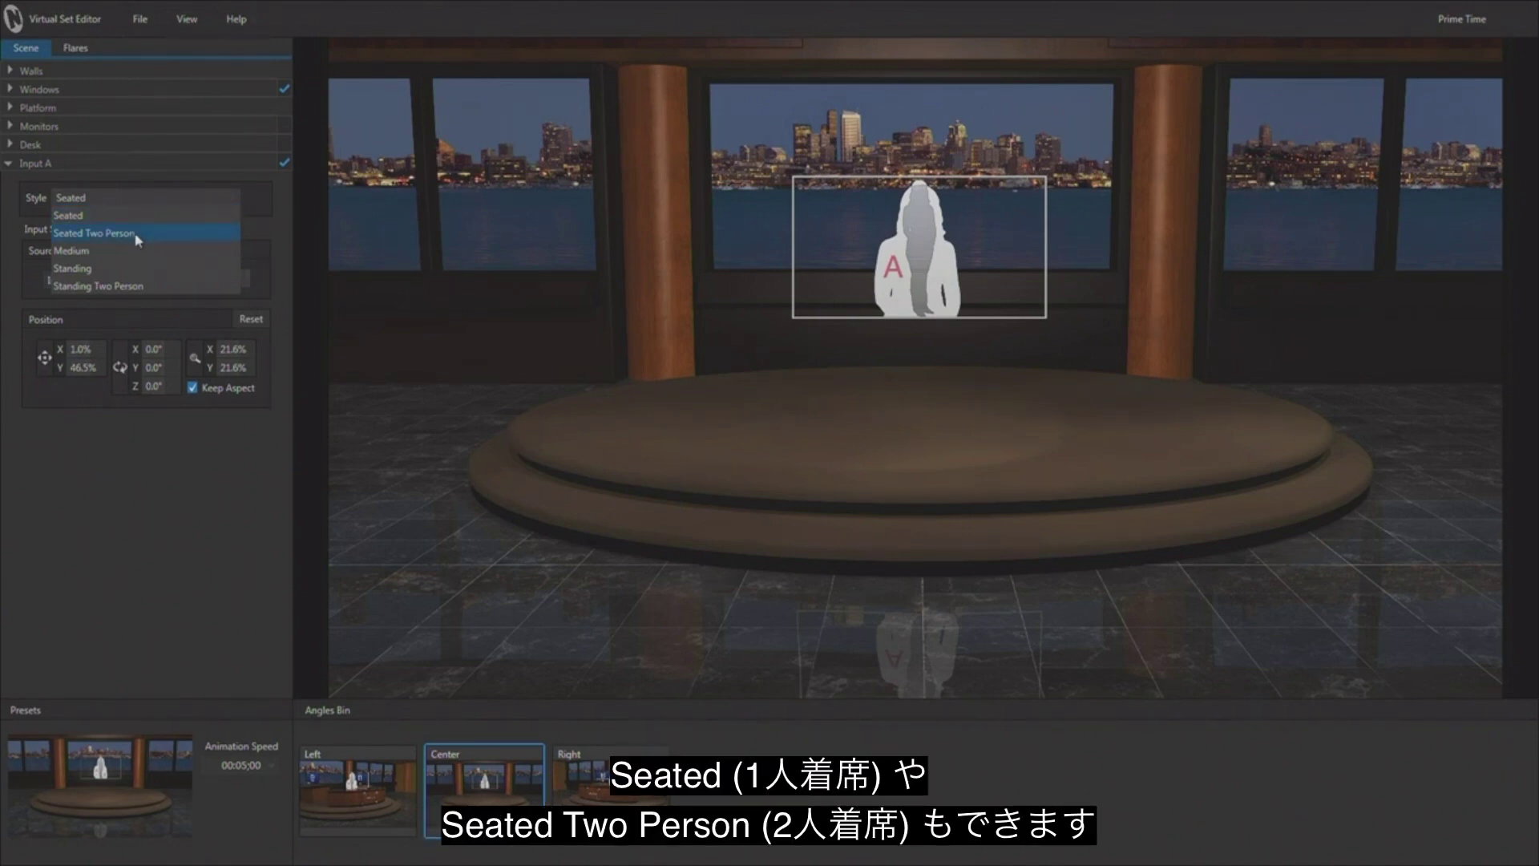
left_click(137, 234)
left_click(134, 199)
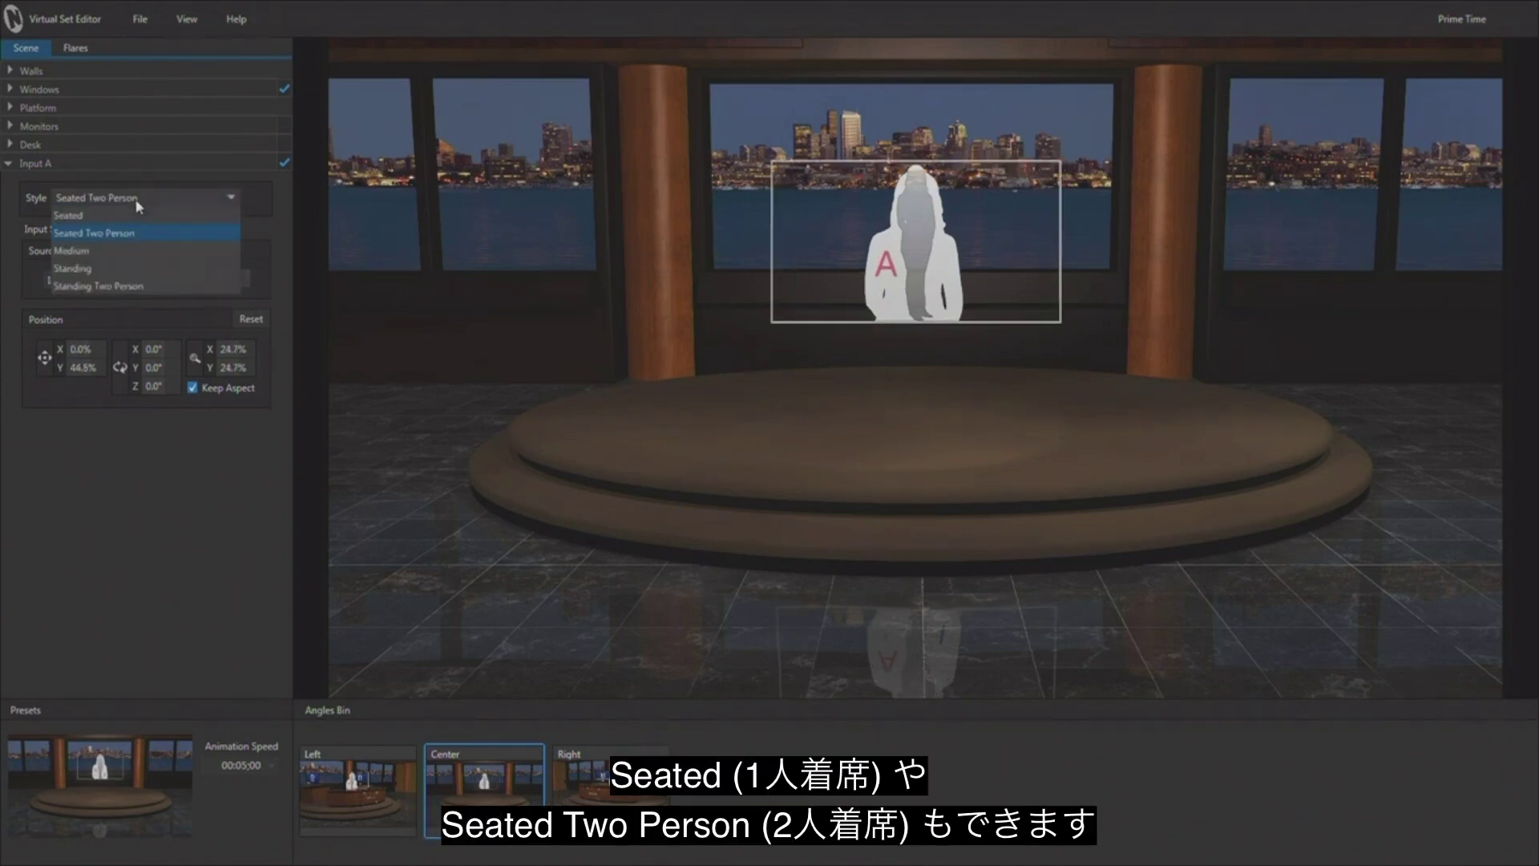
left_click(122, 250)
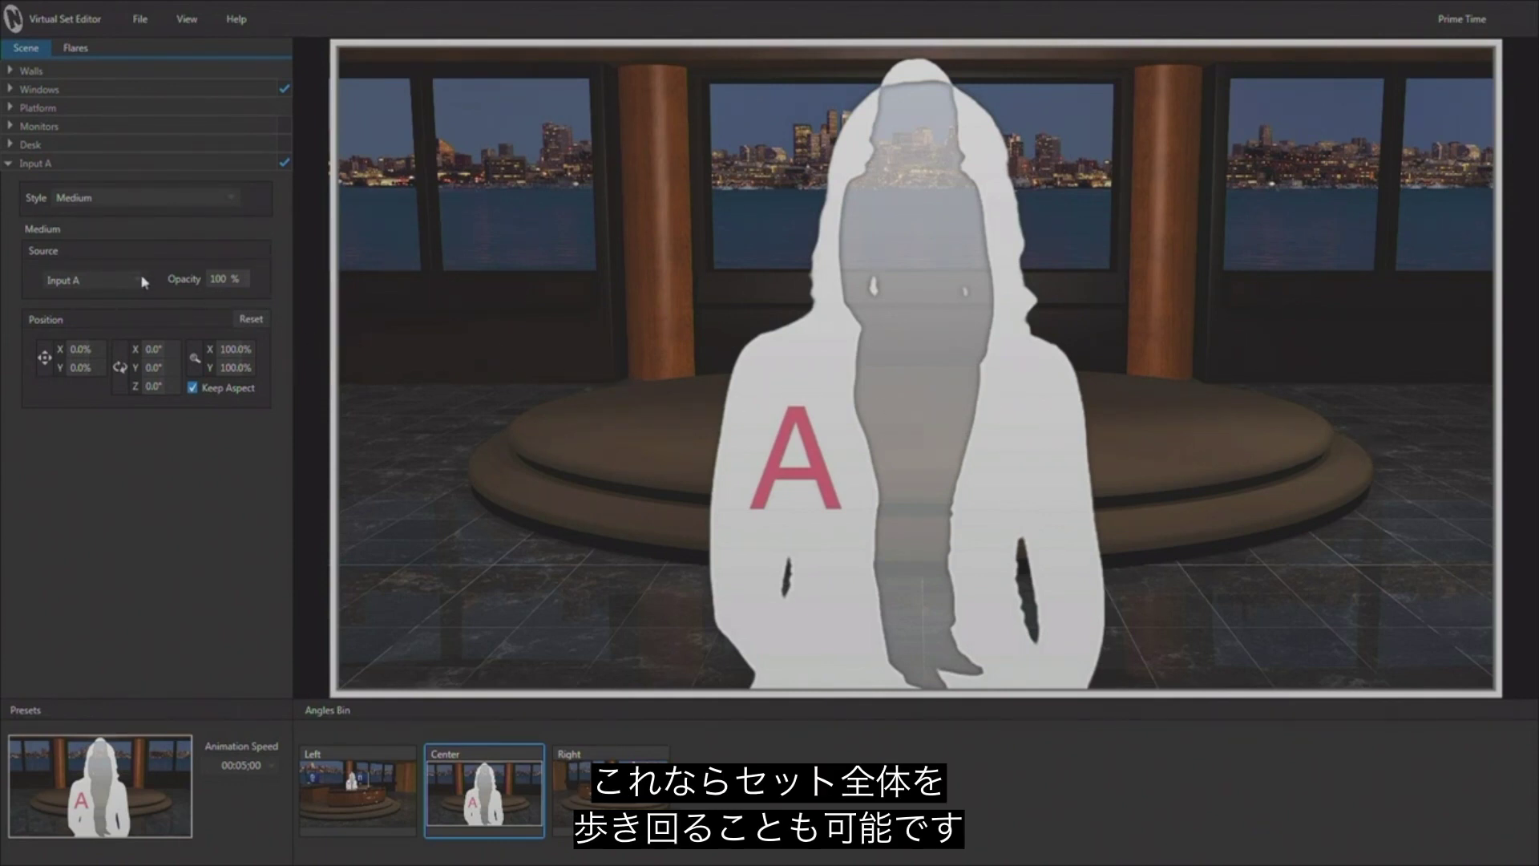
left_click(94, 198)
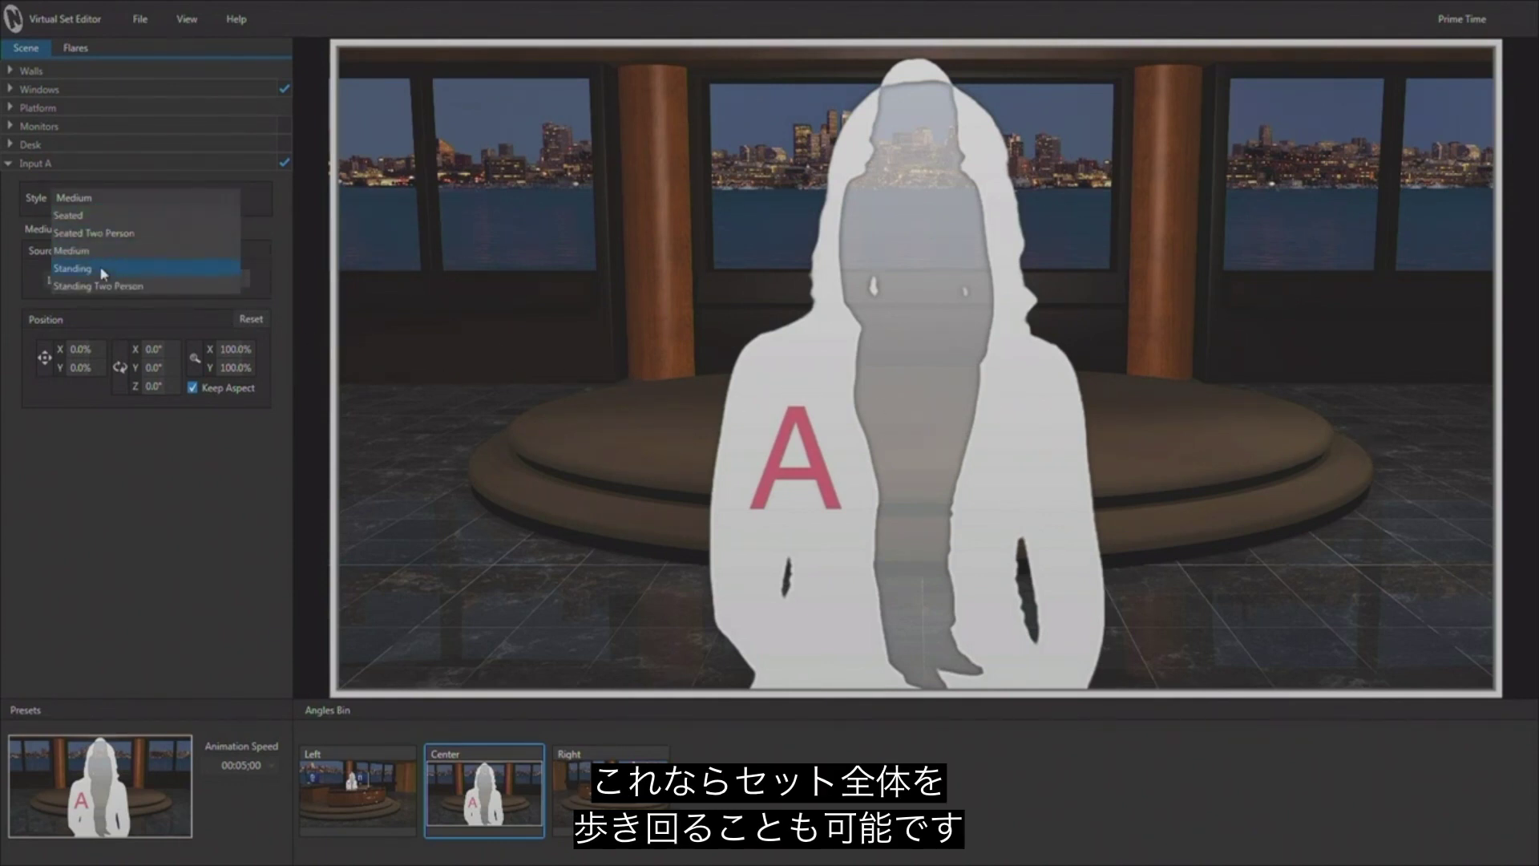
left_click(100, 266)
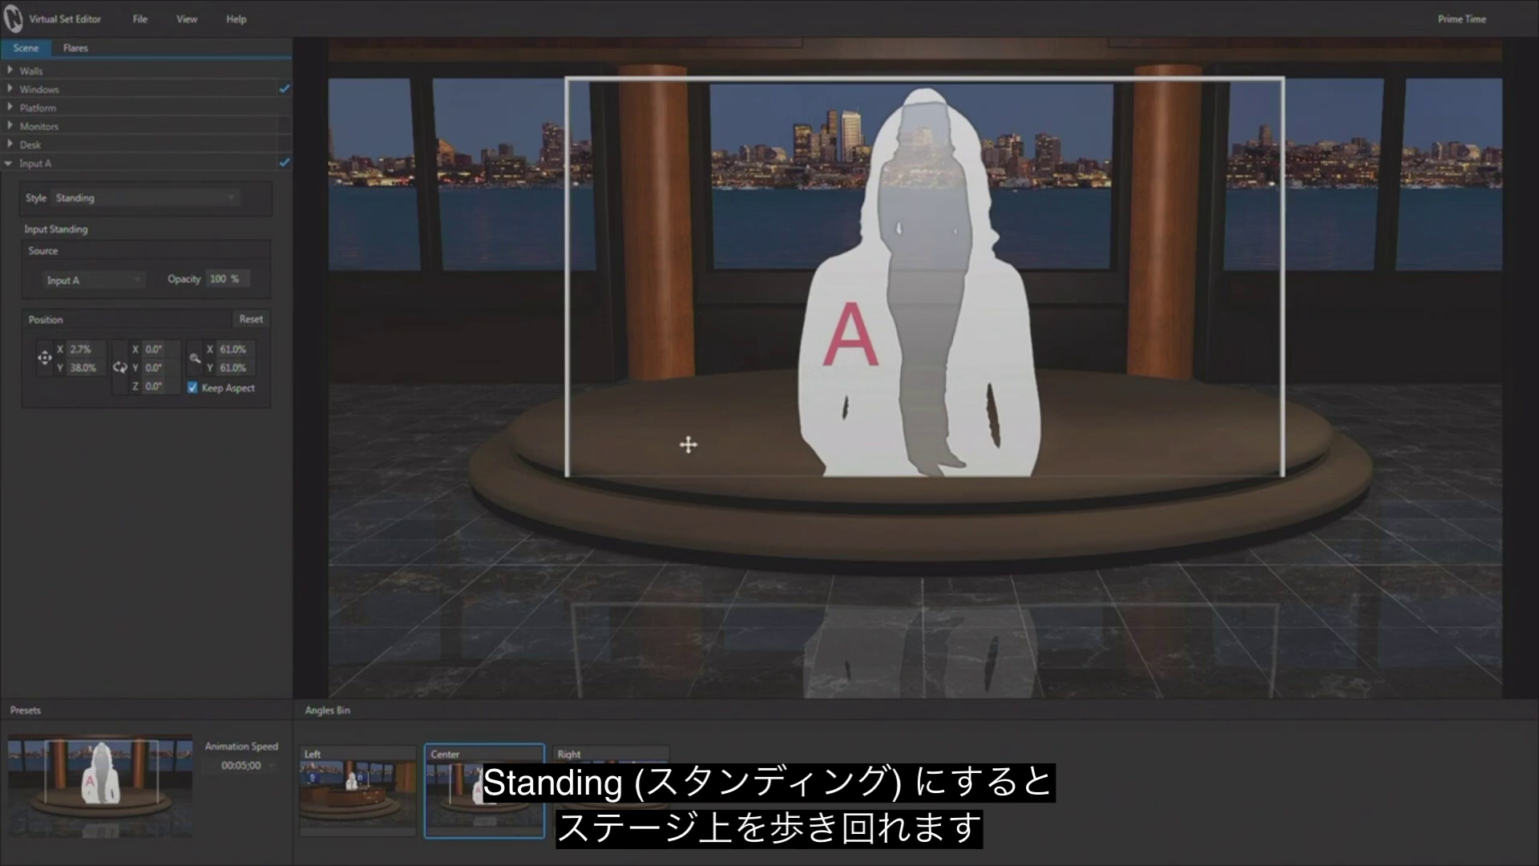
left_click(108, 198)
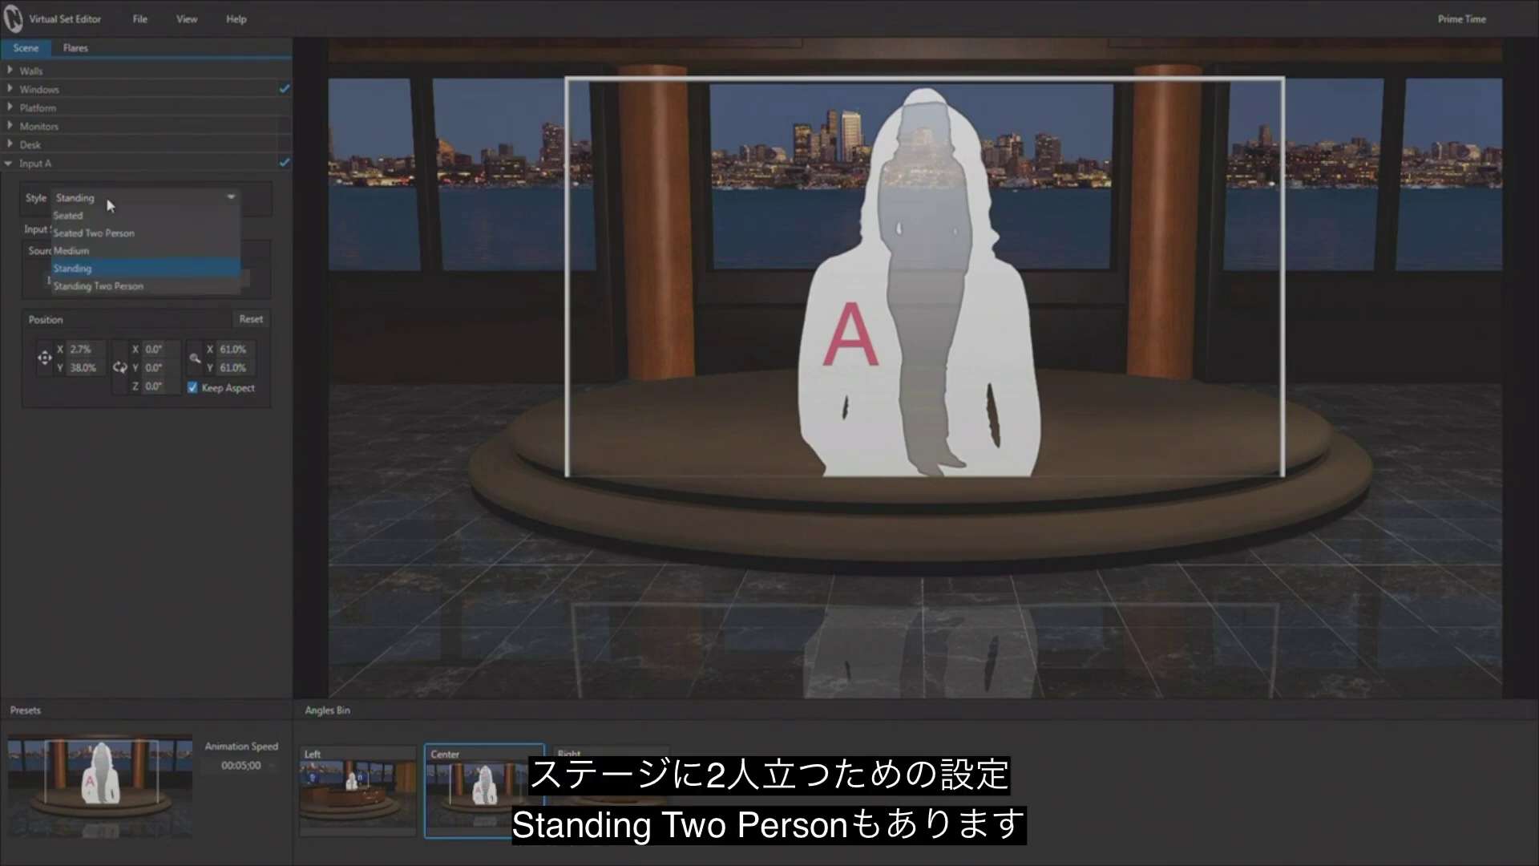
left_click(113, 286)
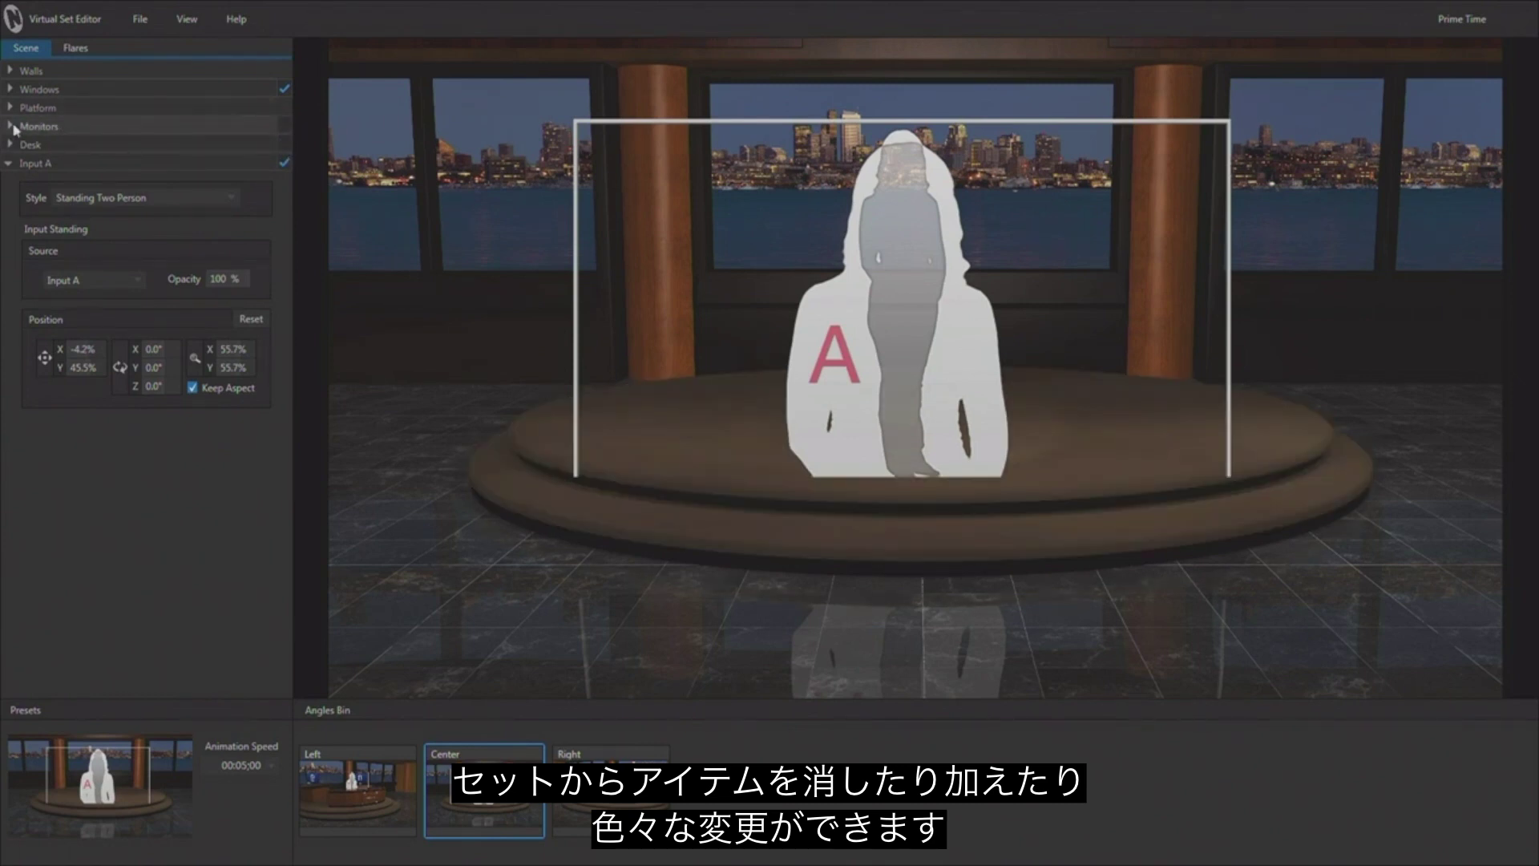
Toggle Monitor Left on and off so only the right B monitor and desk remain.
left_click(61, 127)
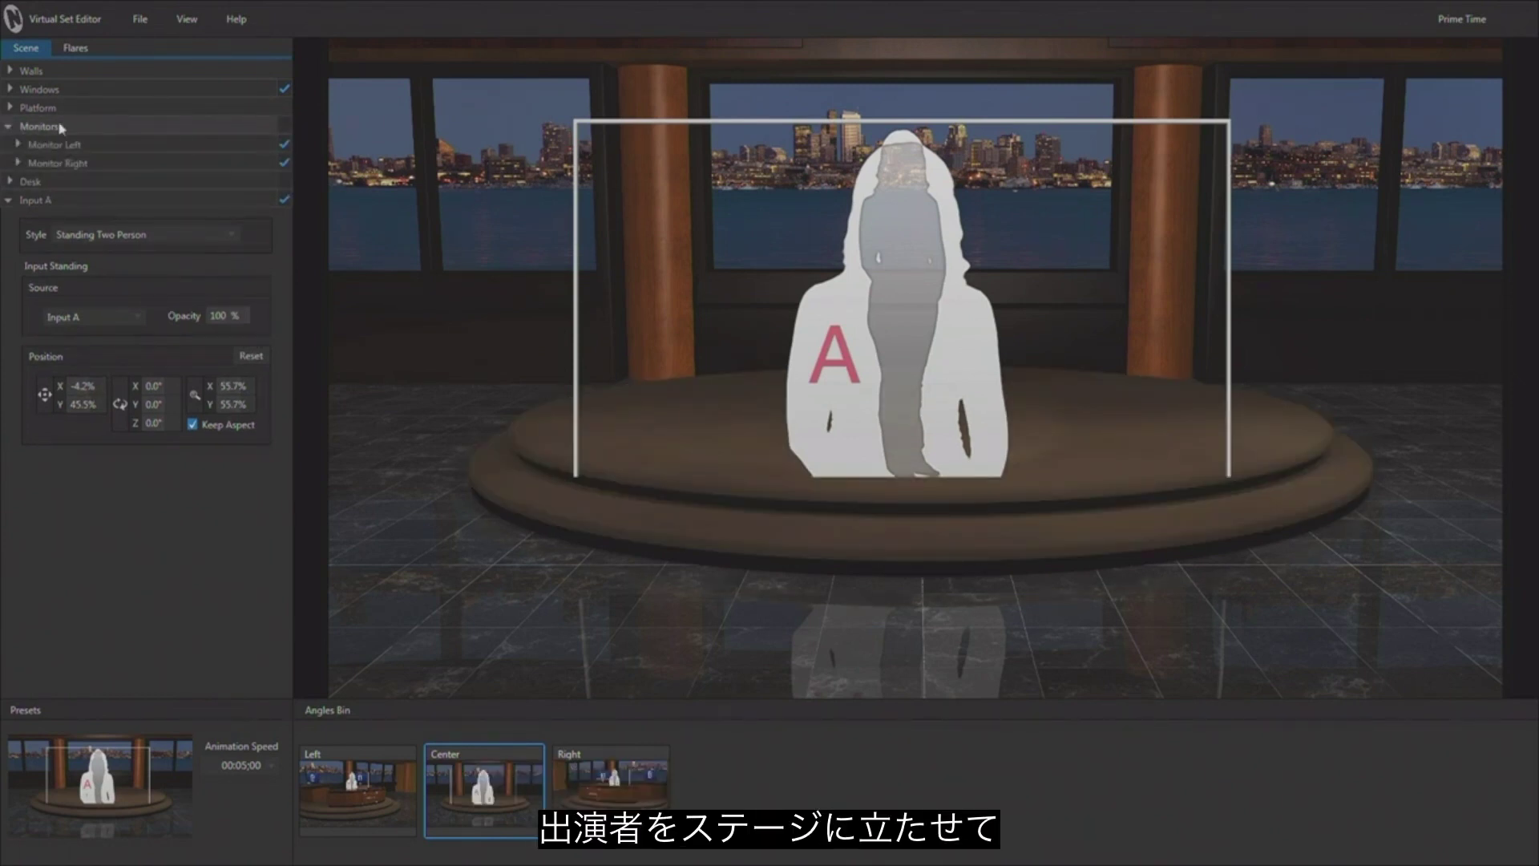
left_click(284, 141)
left_click(284, 141)
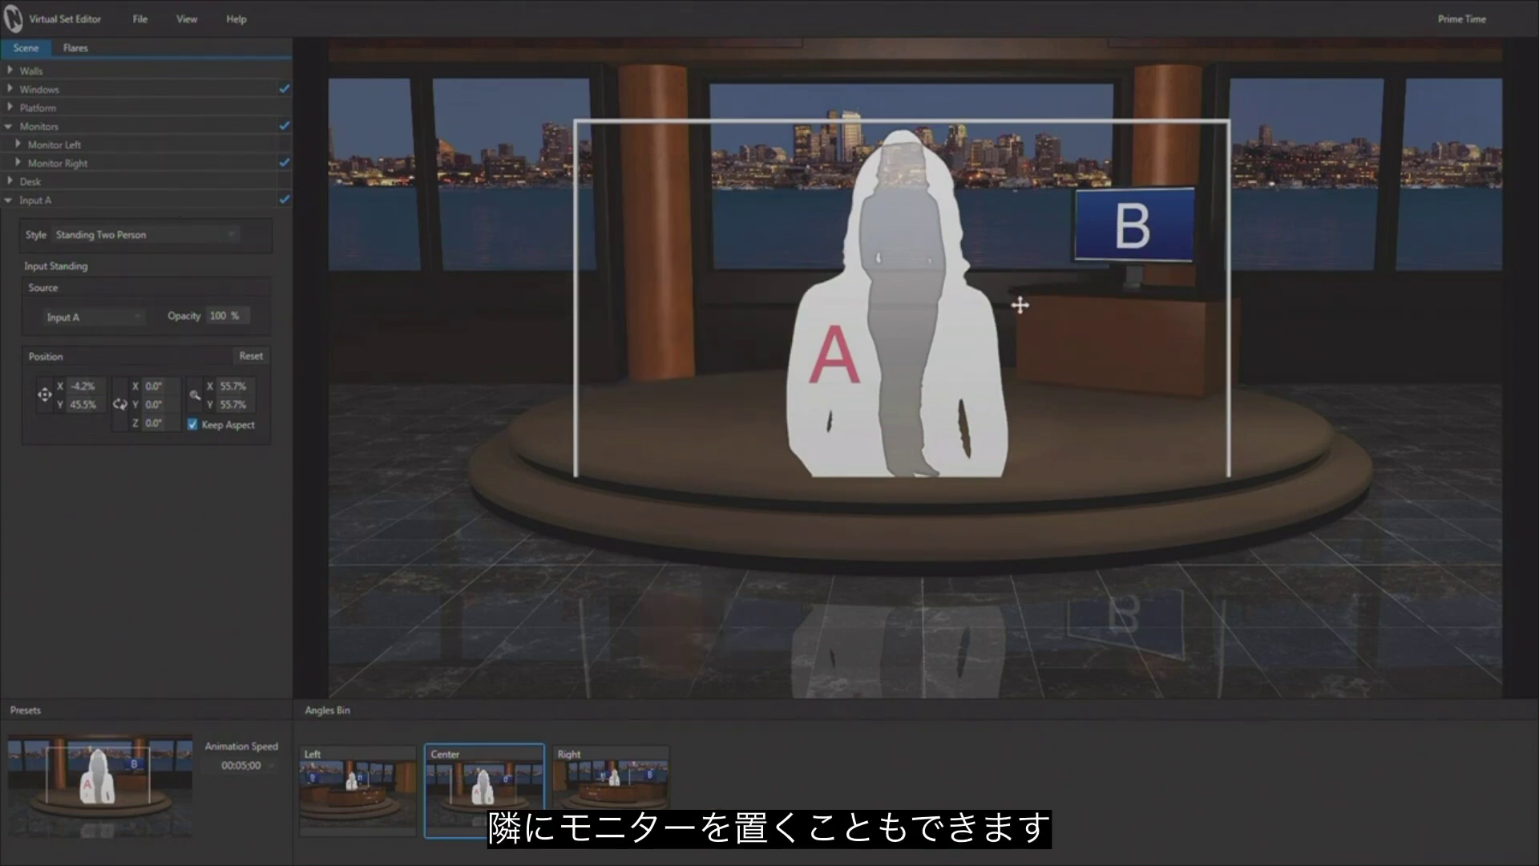
left_click(10, 129)
left_click(9, 163)
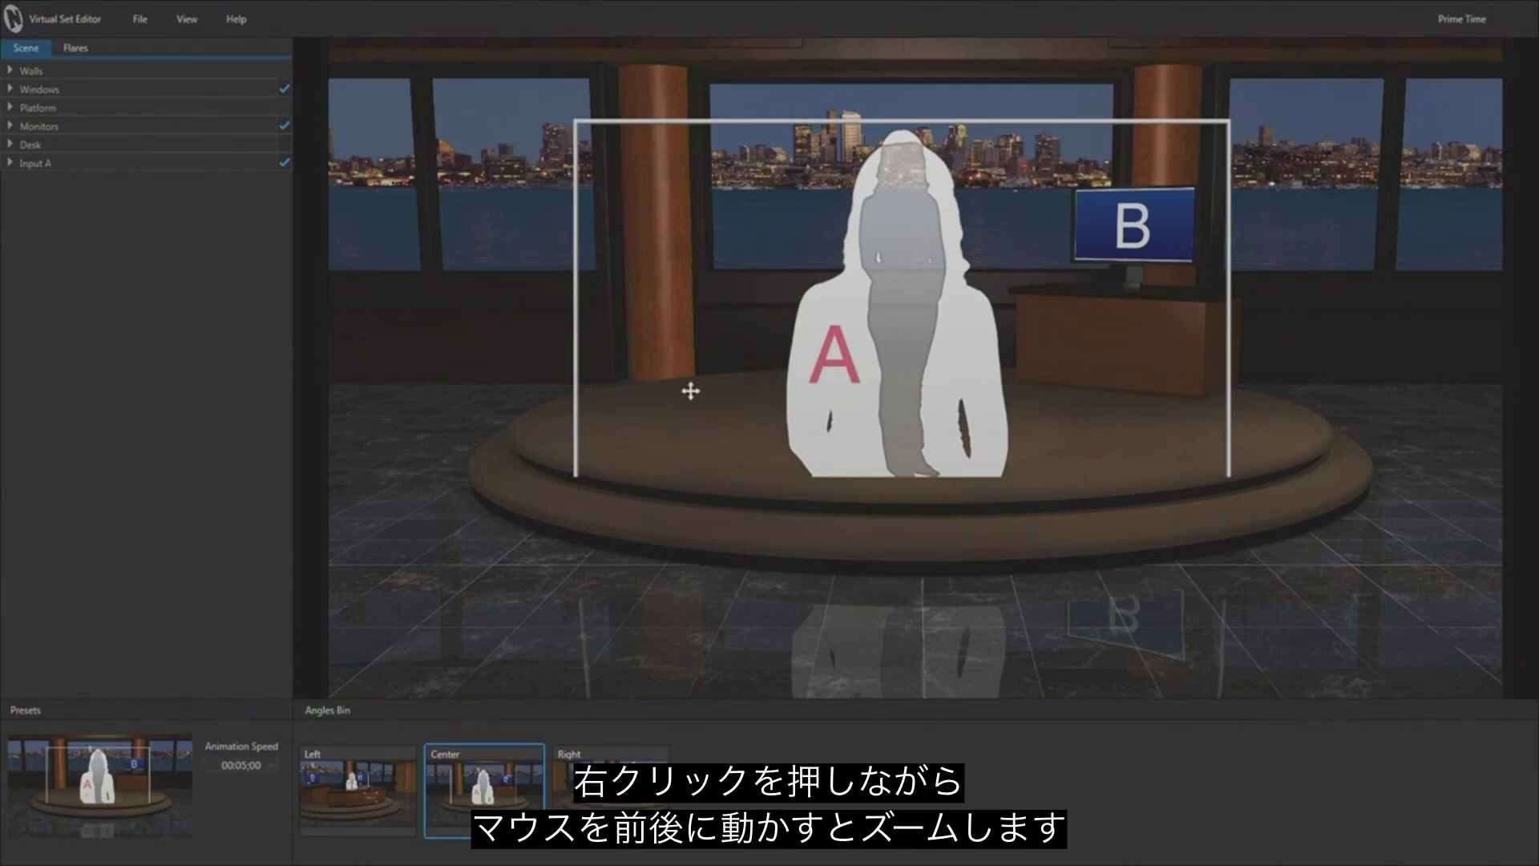
Zoom the Center-angle preview in close on the presenter and the B monitor.
scroll(913, 369, "up", 8)
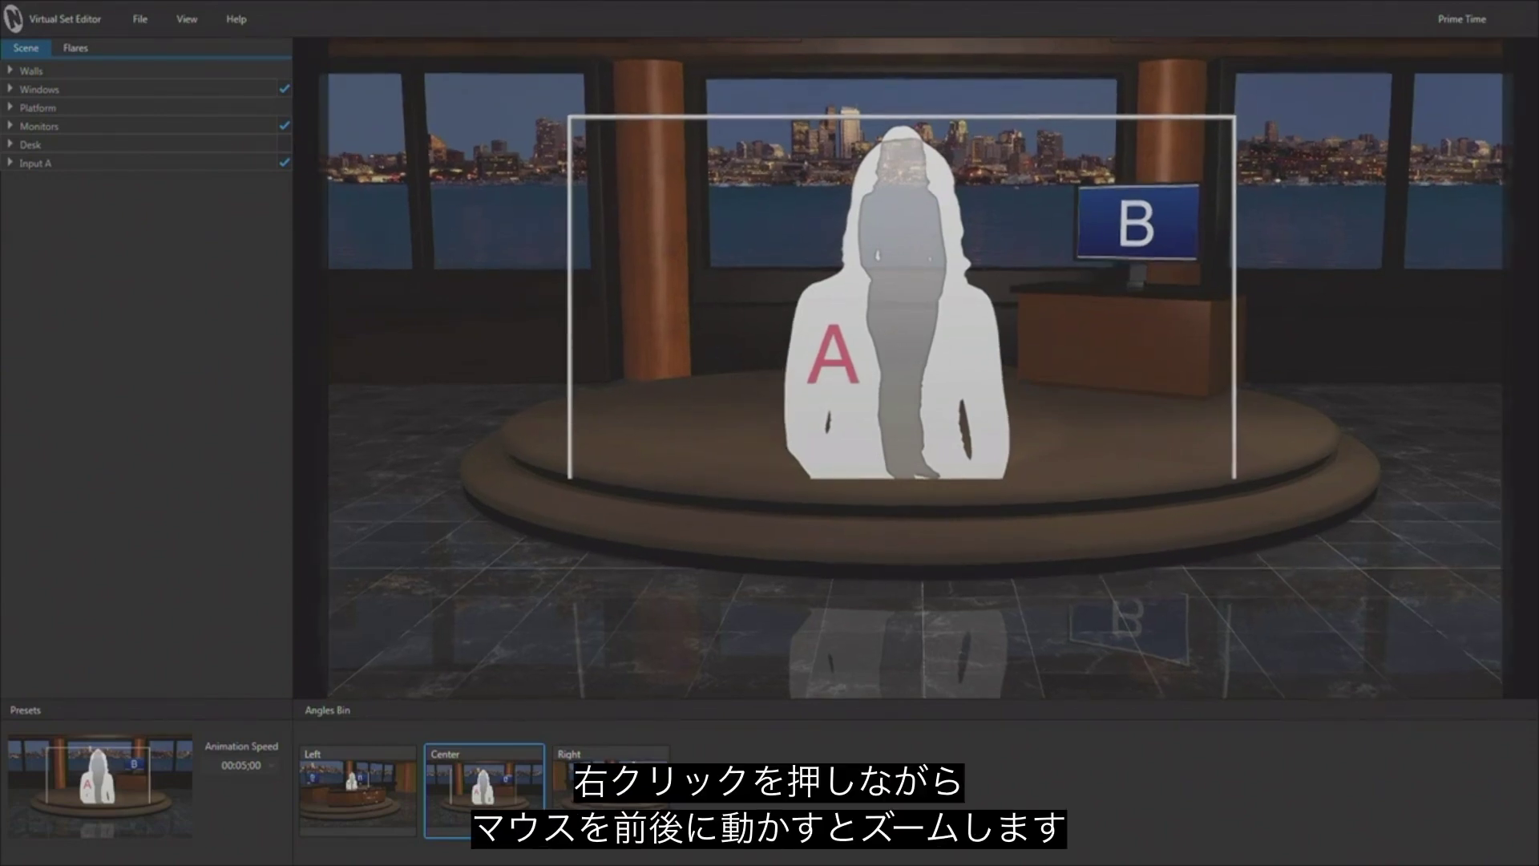
scroll(914, 369, "up", 6)
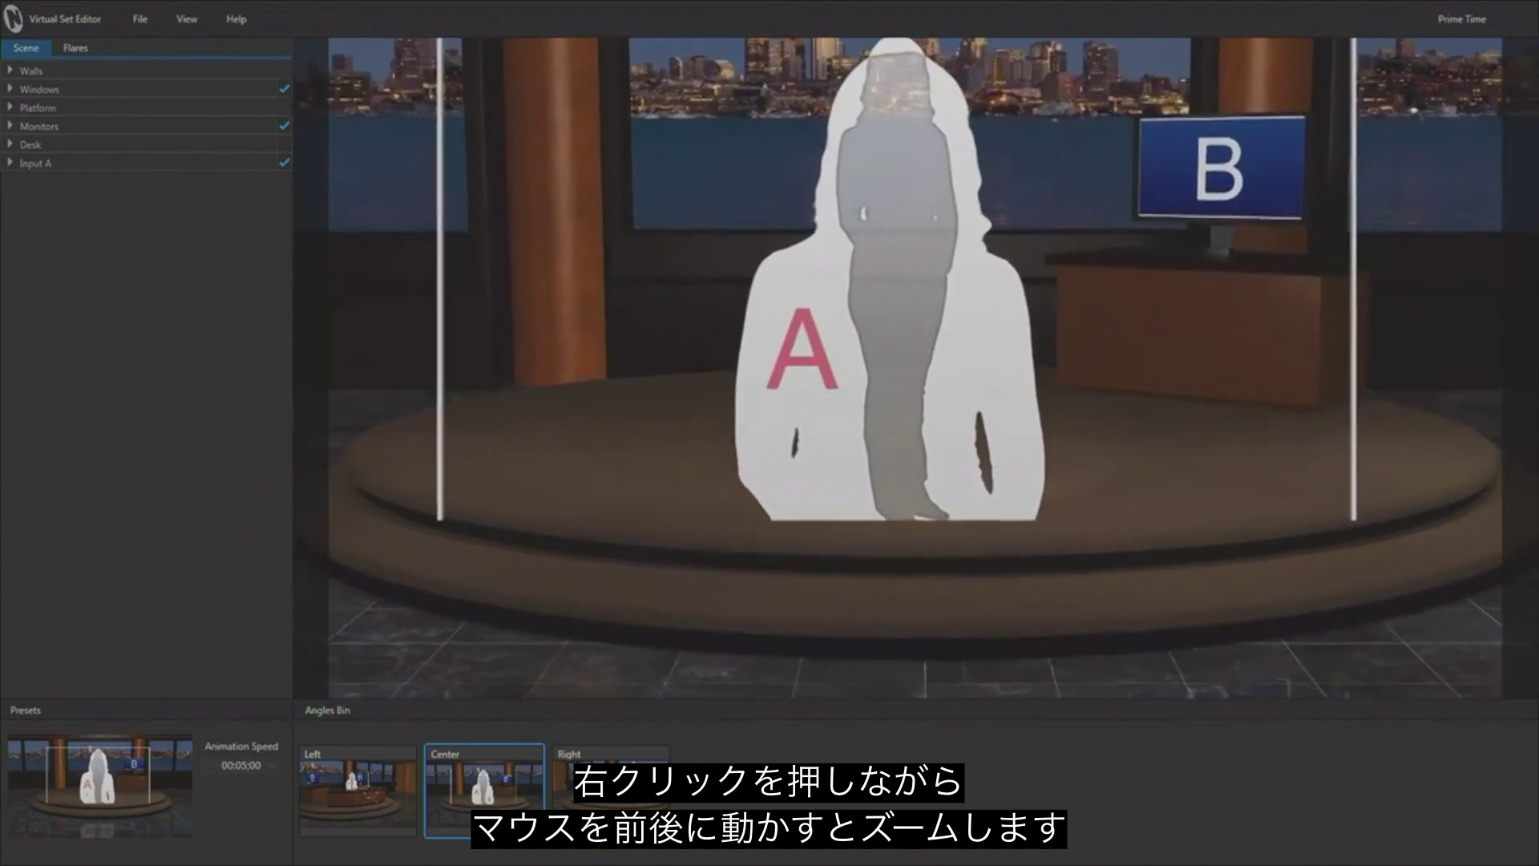
scroll(914, 369, "up", 4)
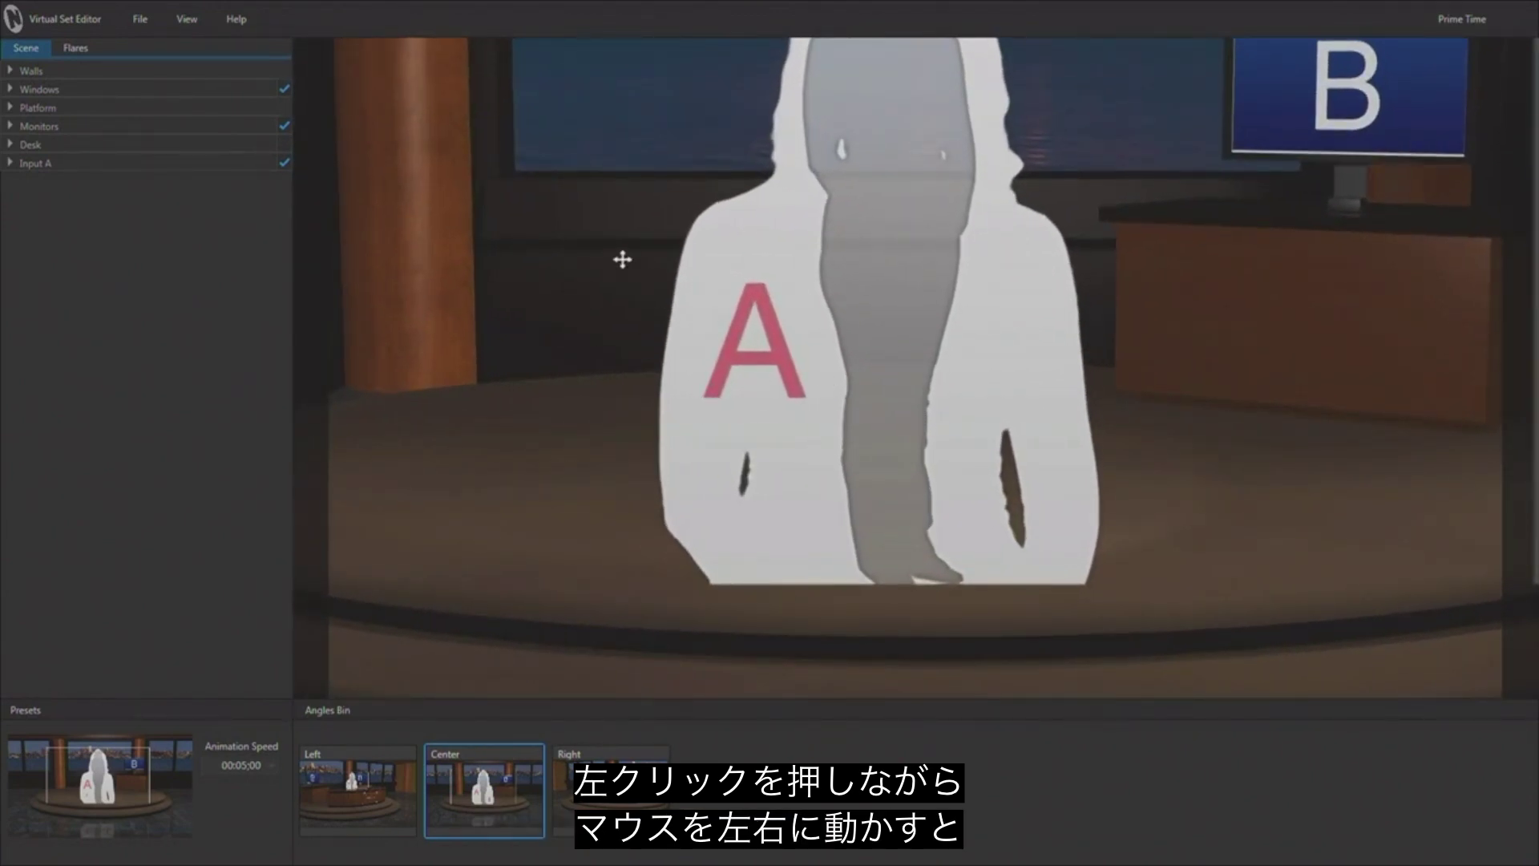
scroll(622, 259, "down", 8)
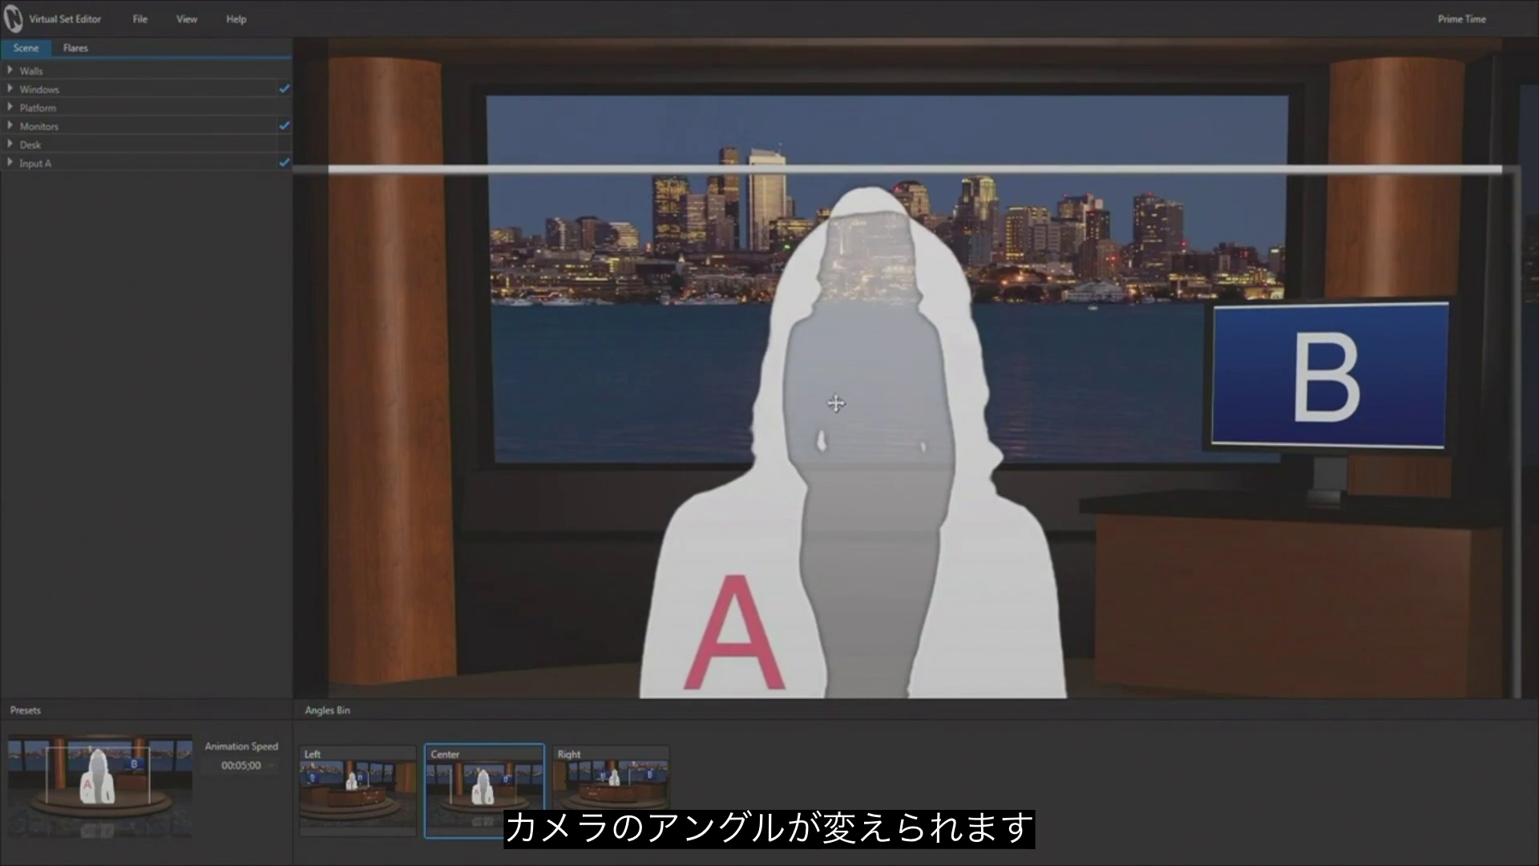
Scale the Input A talent to 45.8% and move it to X -3.0%, Y 30.3%.
left_click(10, 163)
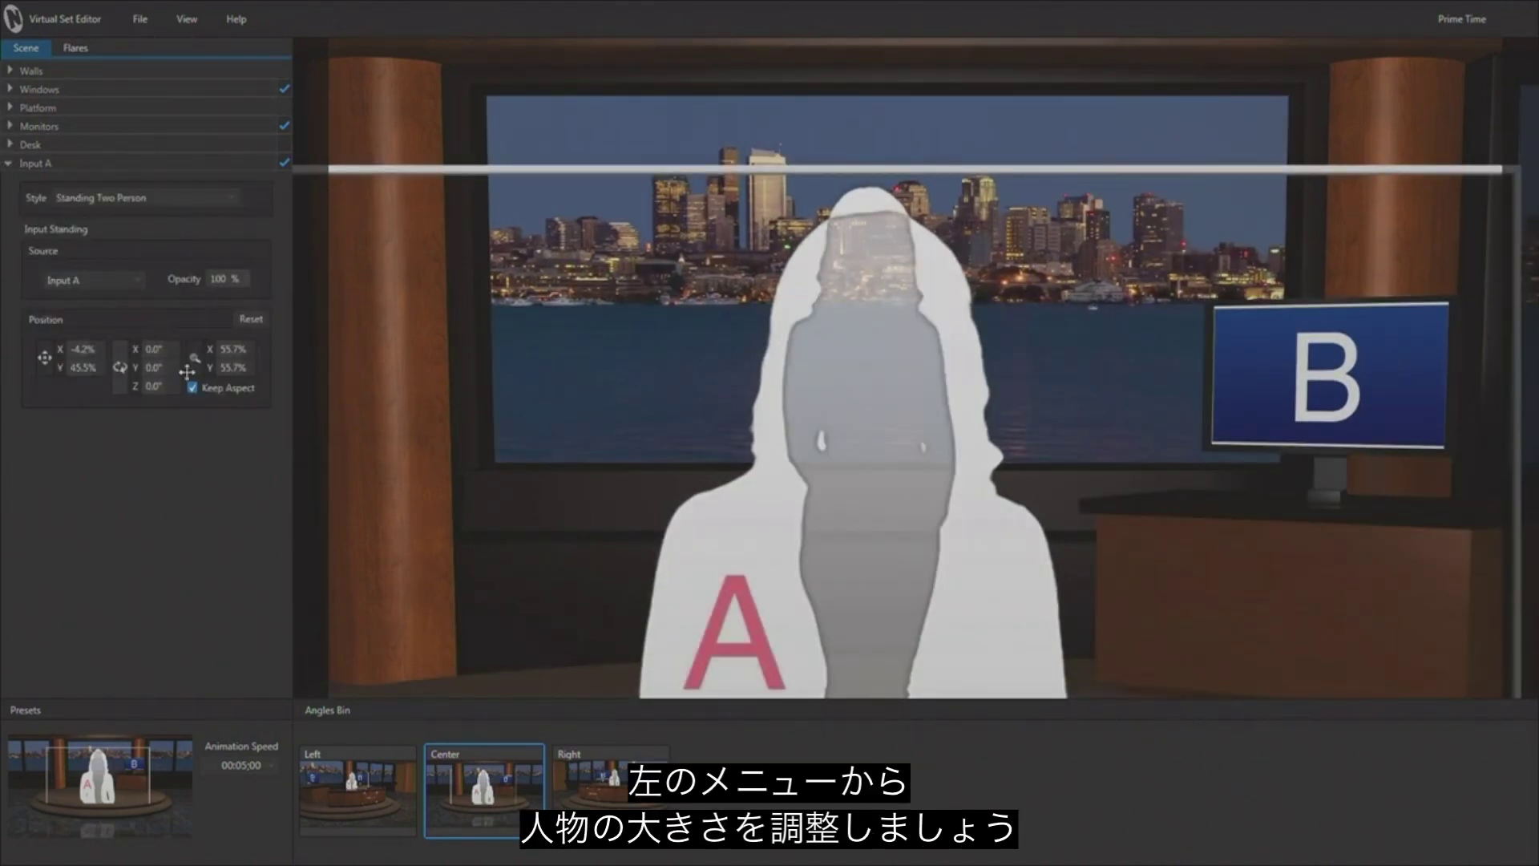
left_click_drag(195, 363, 194, 352)
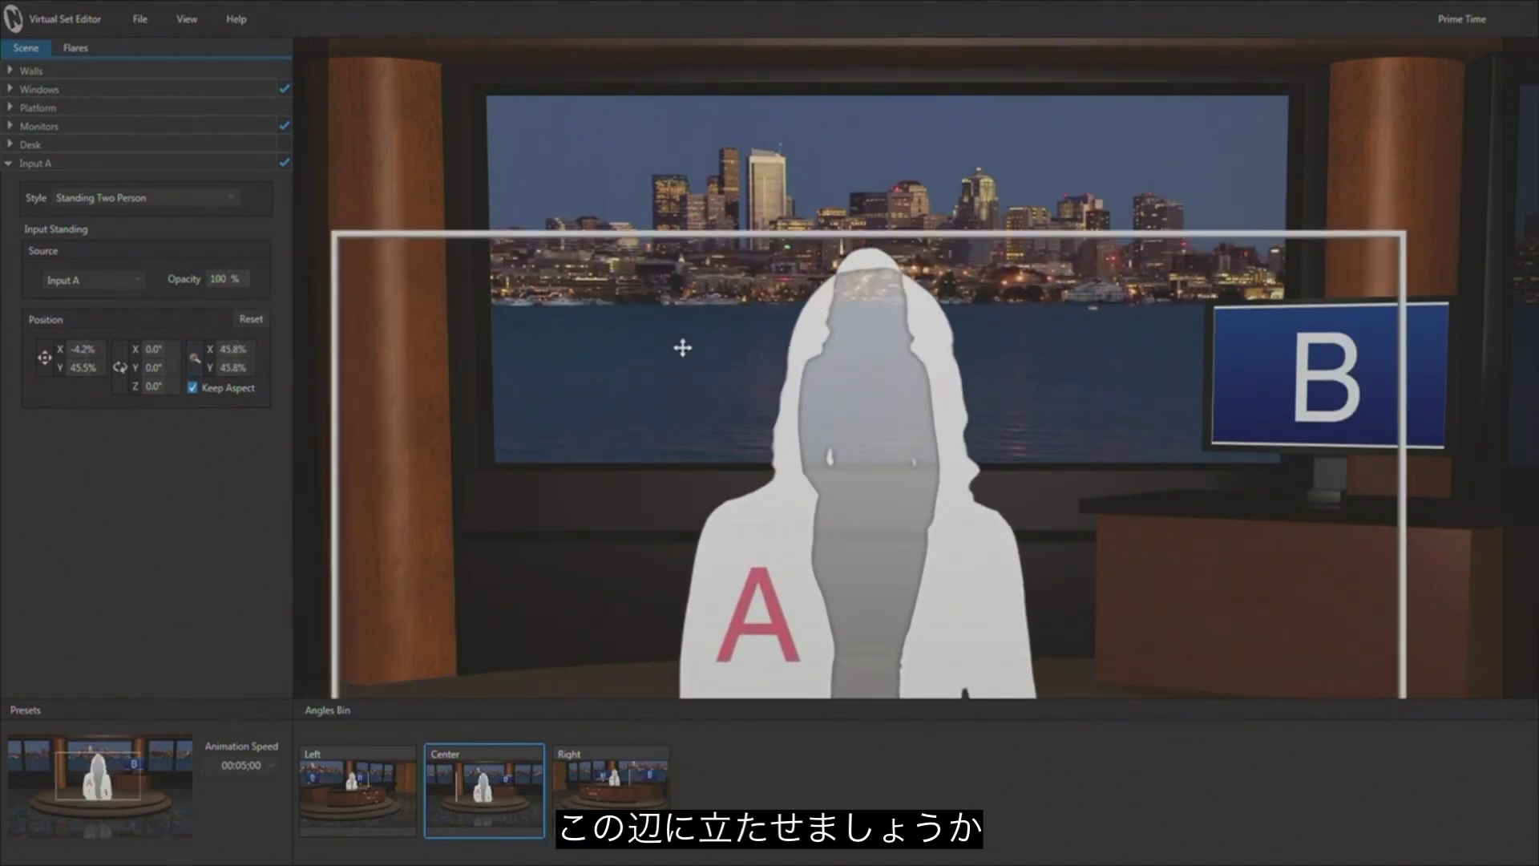
left_click_drag(682, 347, 686, 352)
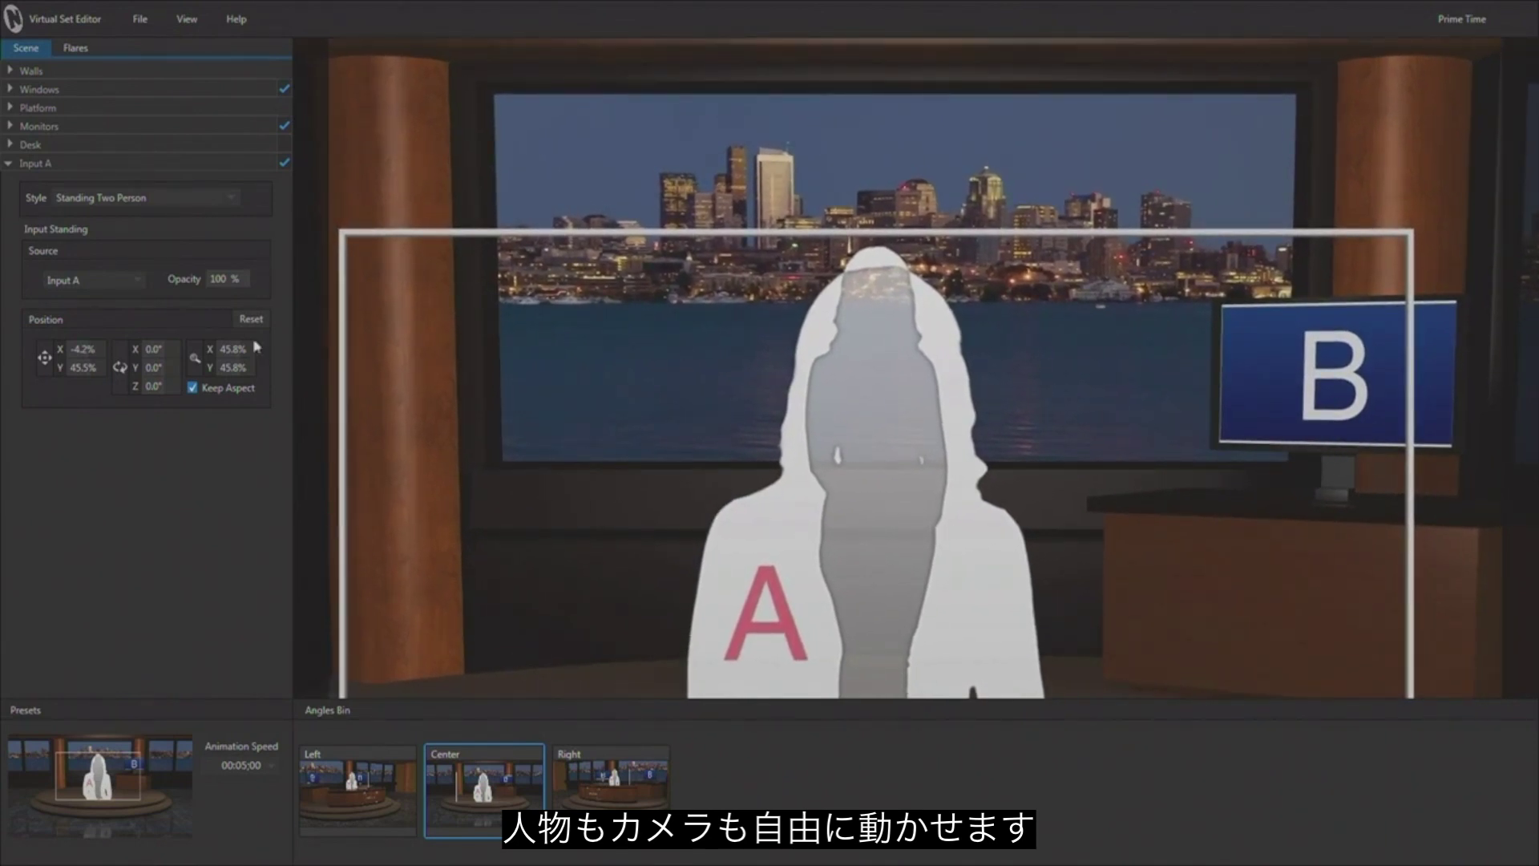
mouse_move(43, 359)
left_mouse_down()
mouse_move(44, 337)
mouse_move(44, 353)
left_mouse_up()
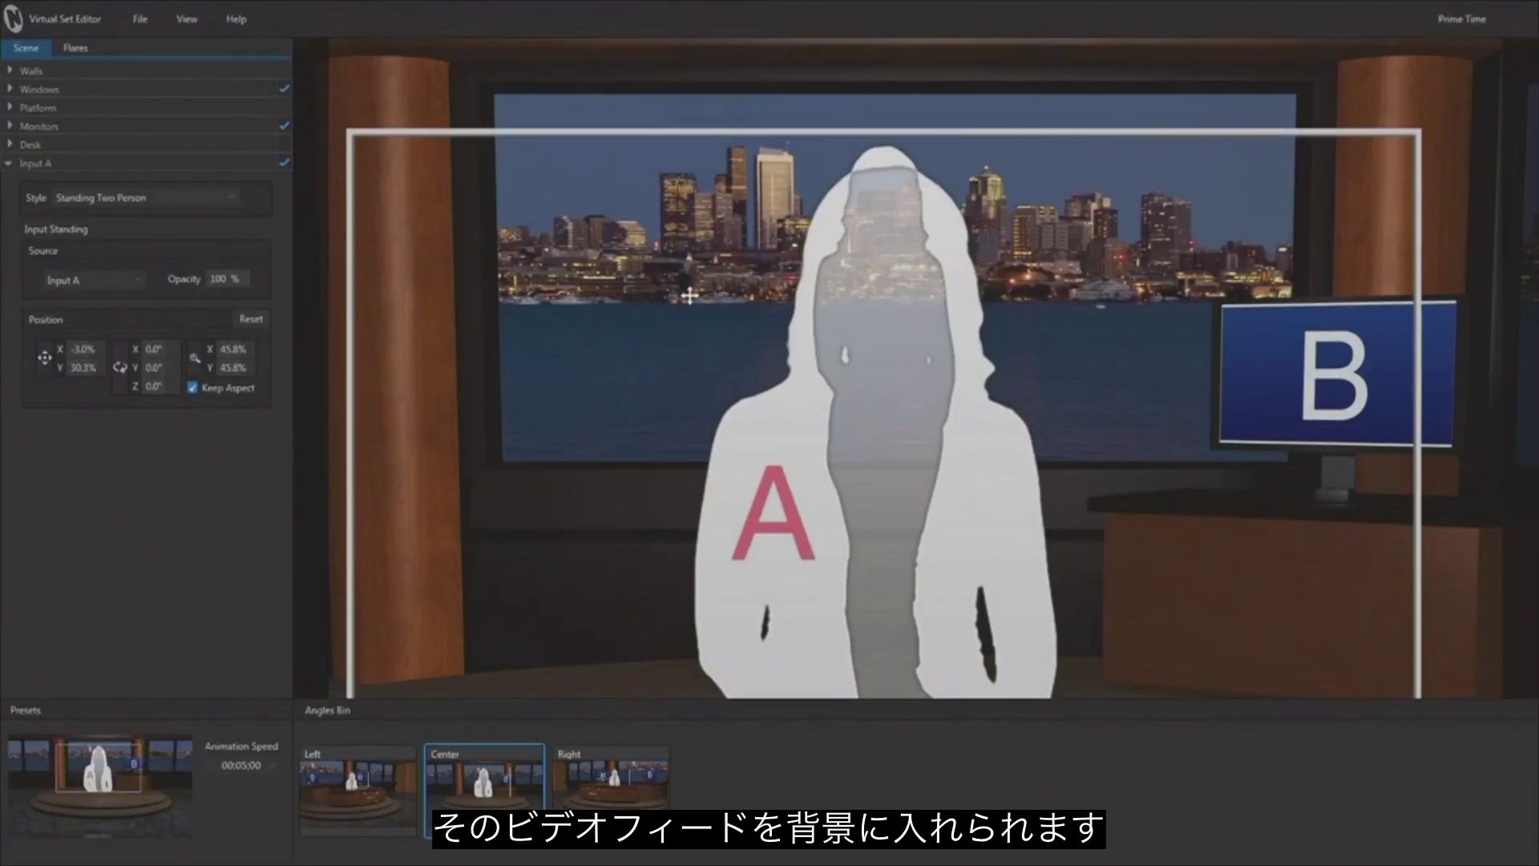
Set the Window Center source to Input D in place of the city-skyline image.
left_click(9, 163)
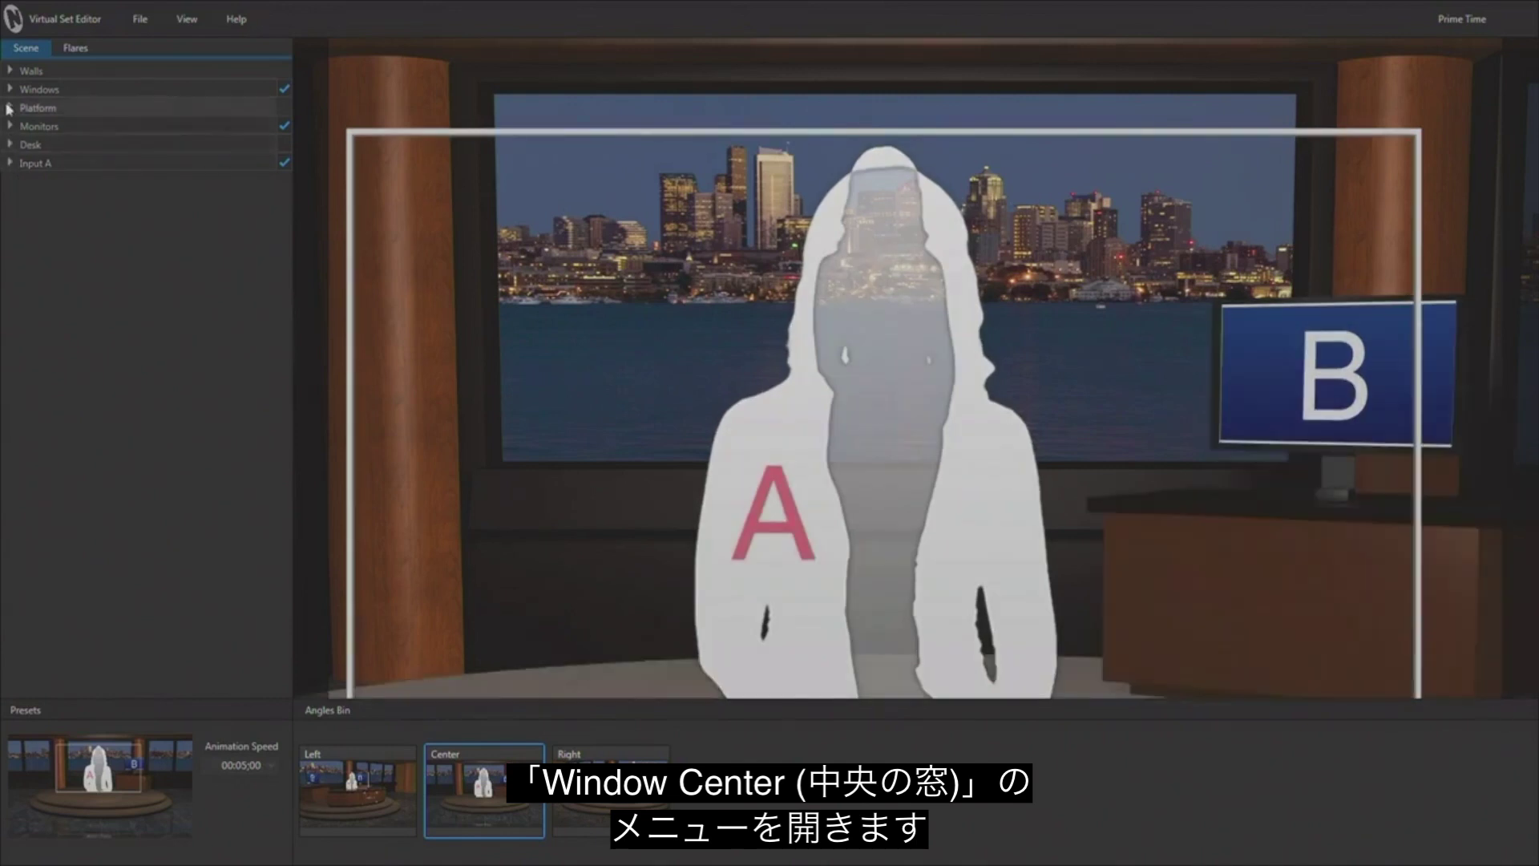
left_click(9, 90)
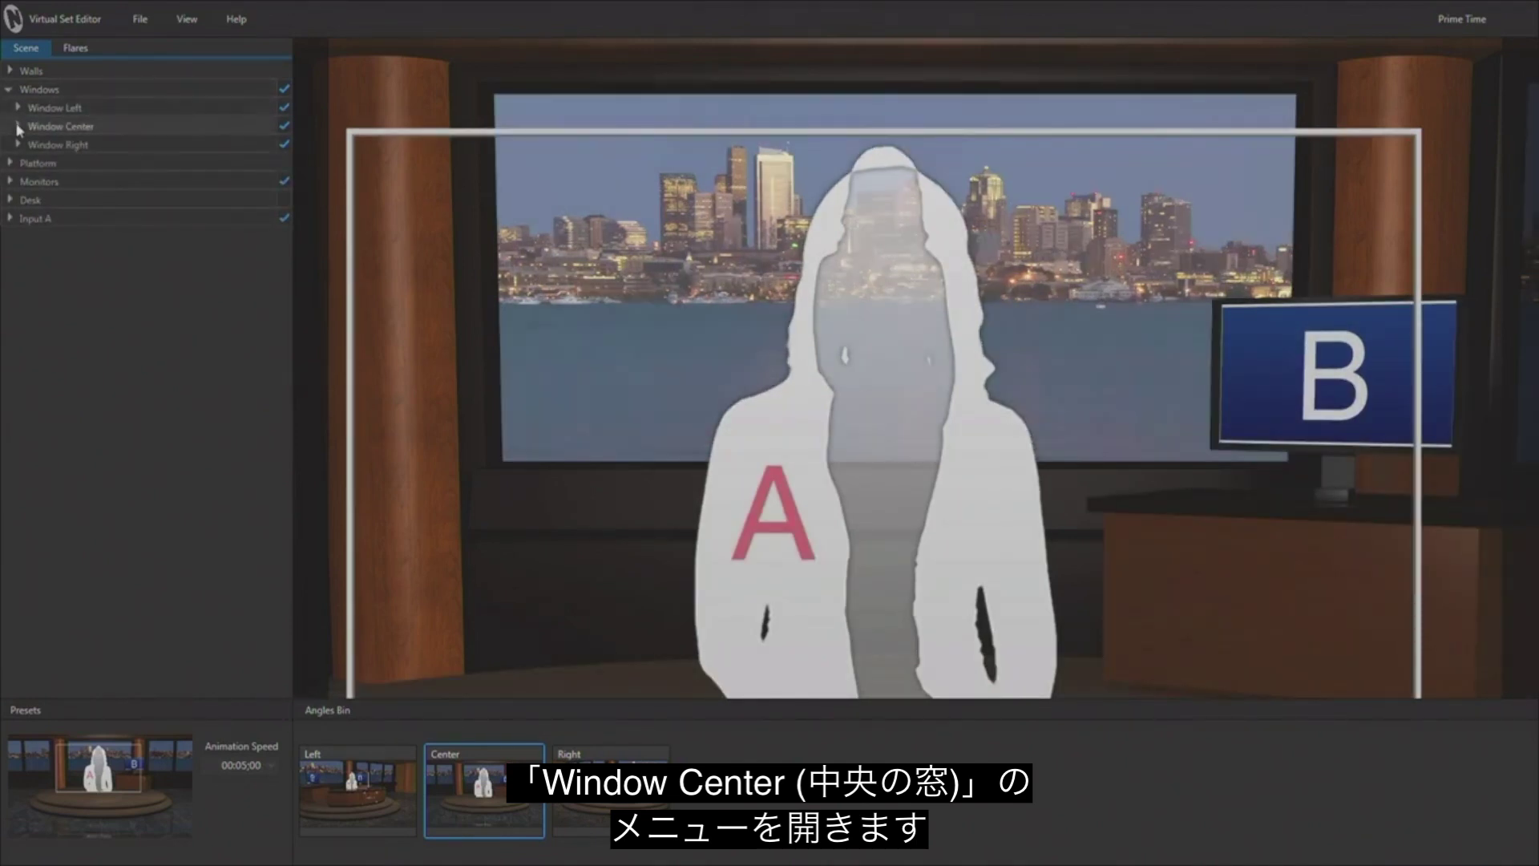
left_click(18, 127)
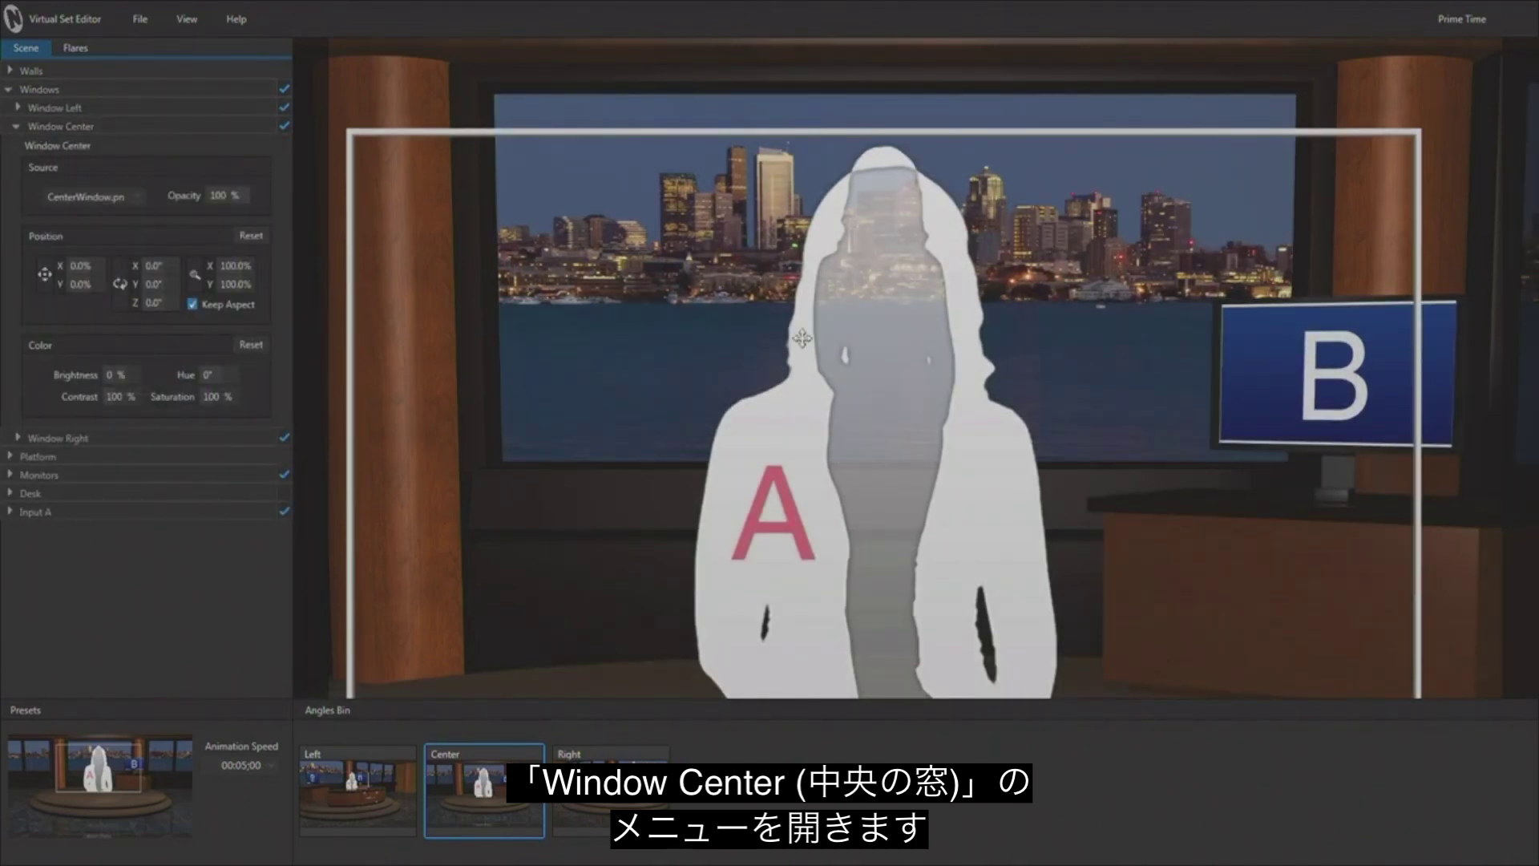
left_click(135, 199)
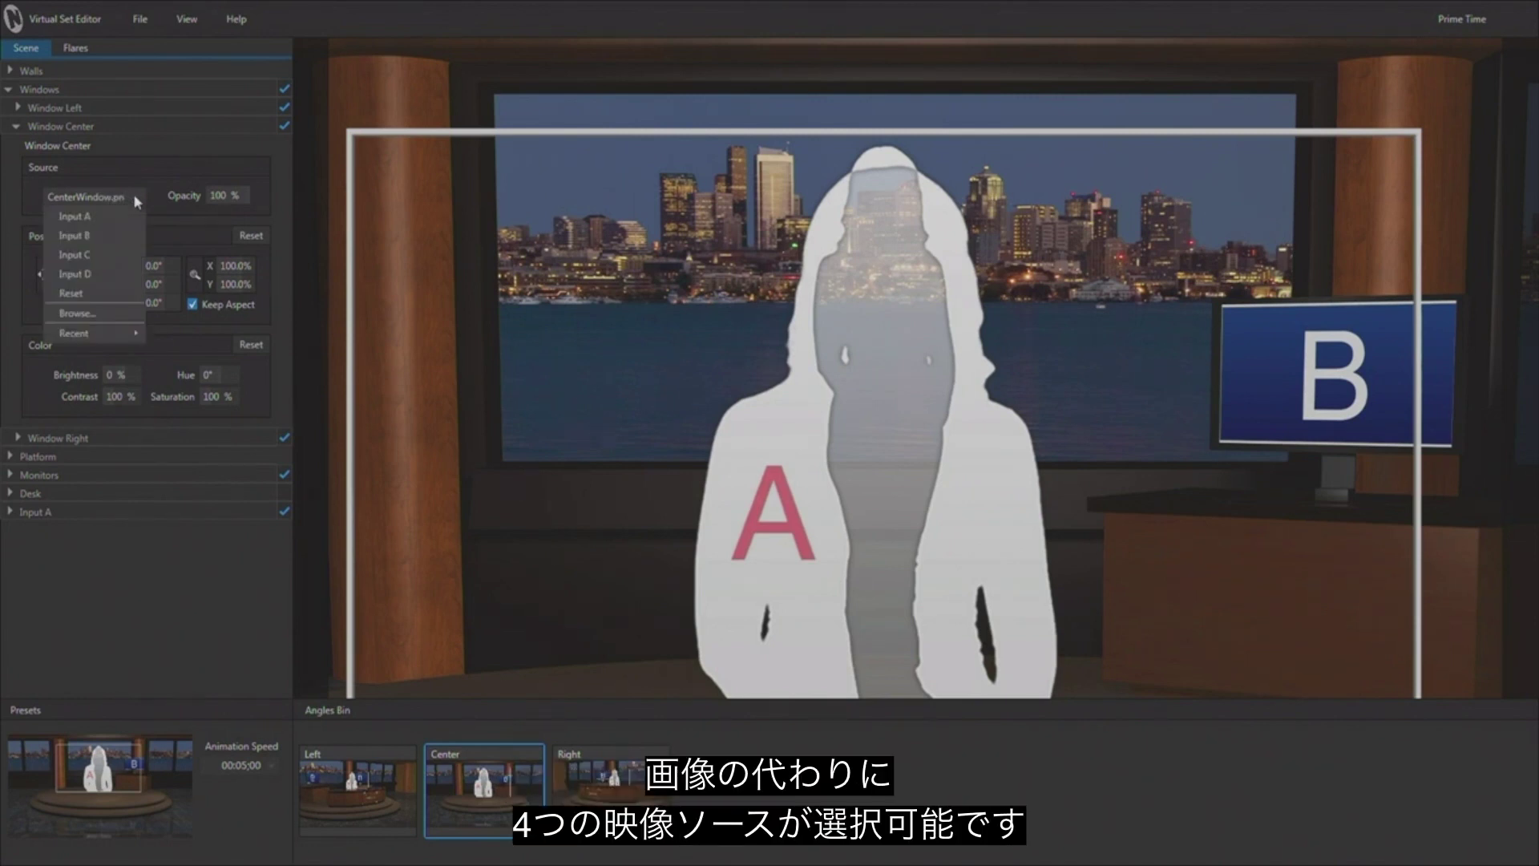
left_click(109, 276)
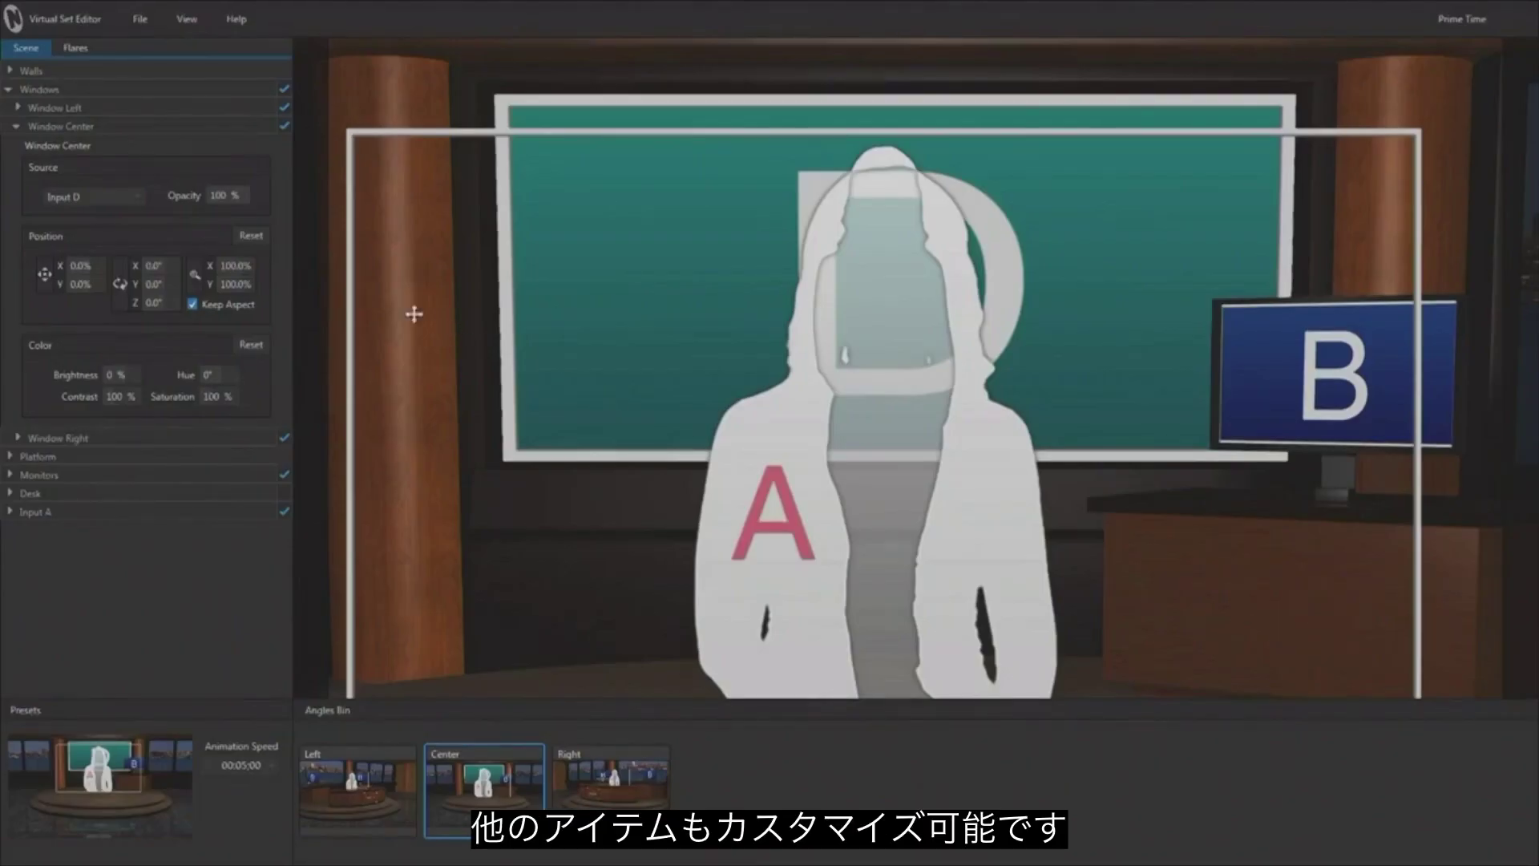
left_click(10, 90)
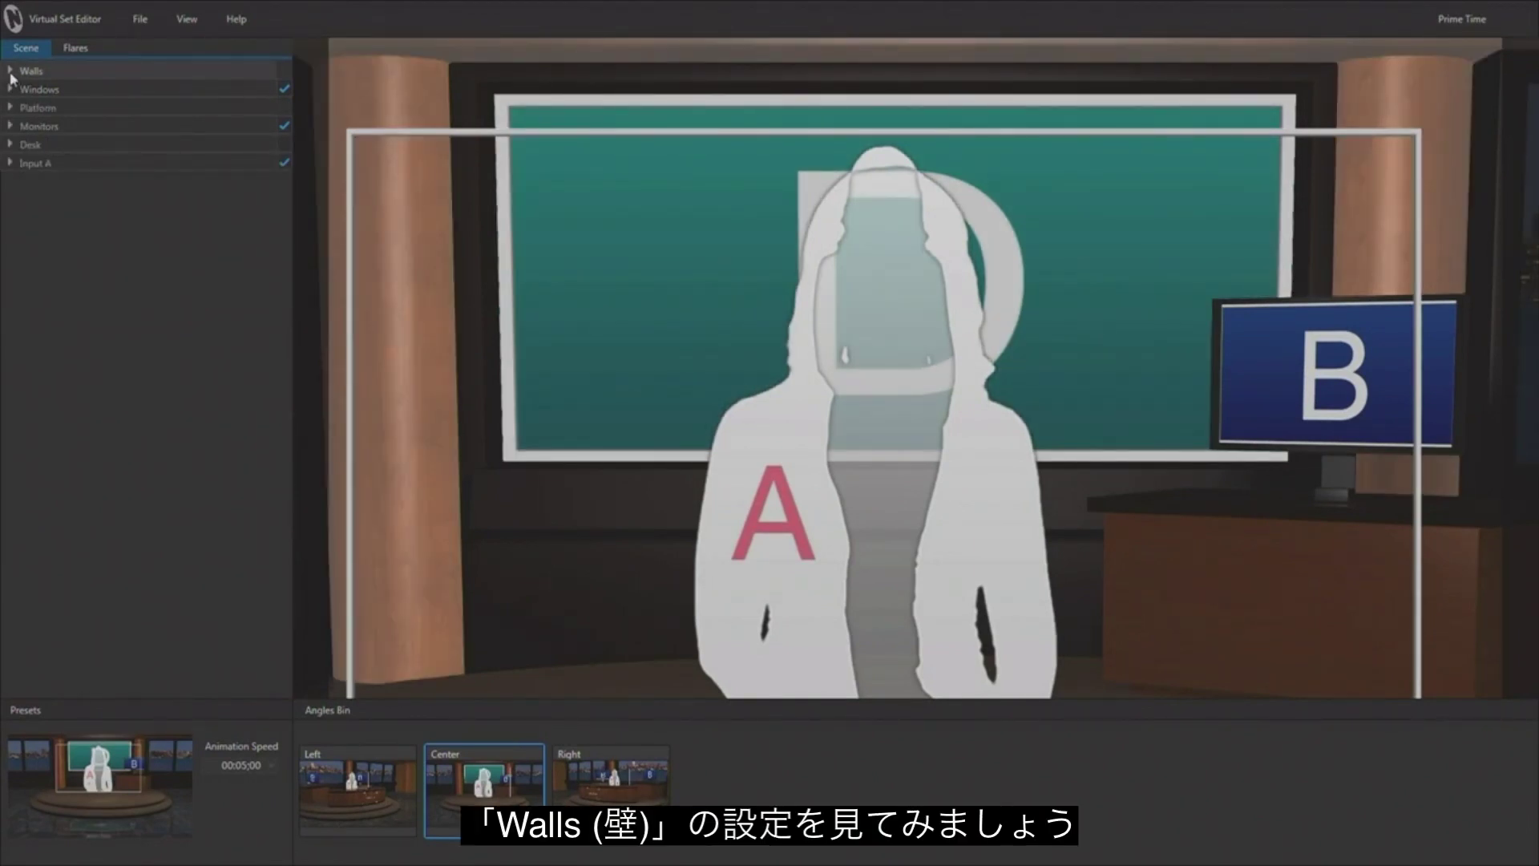
left_click(10, 71)
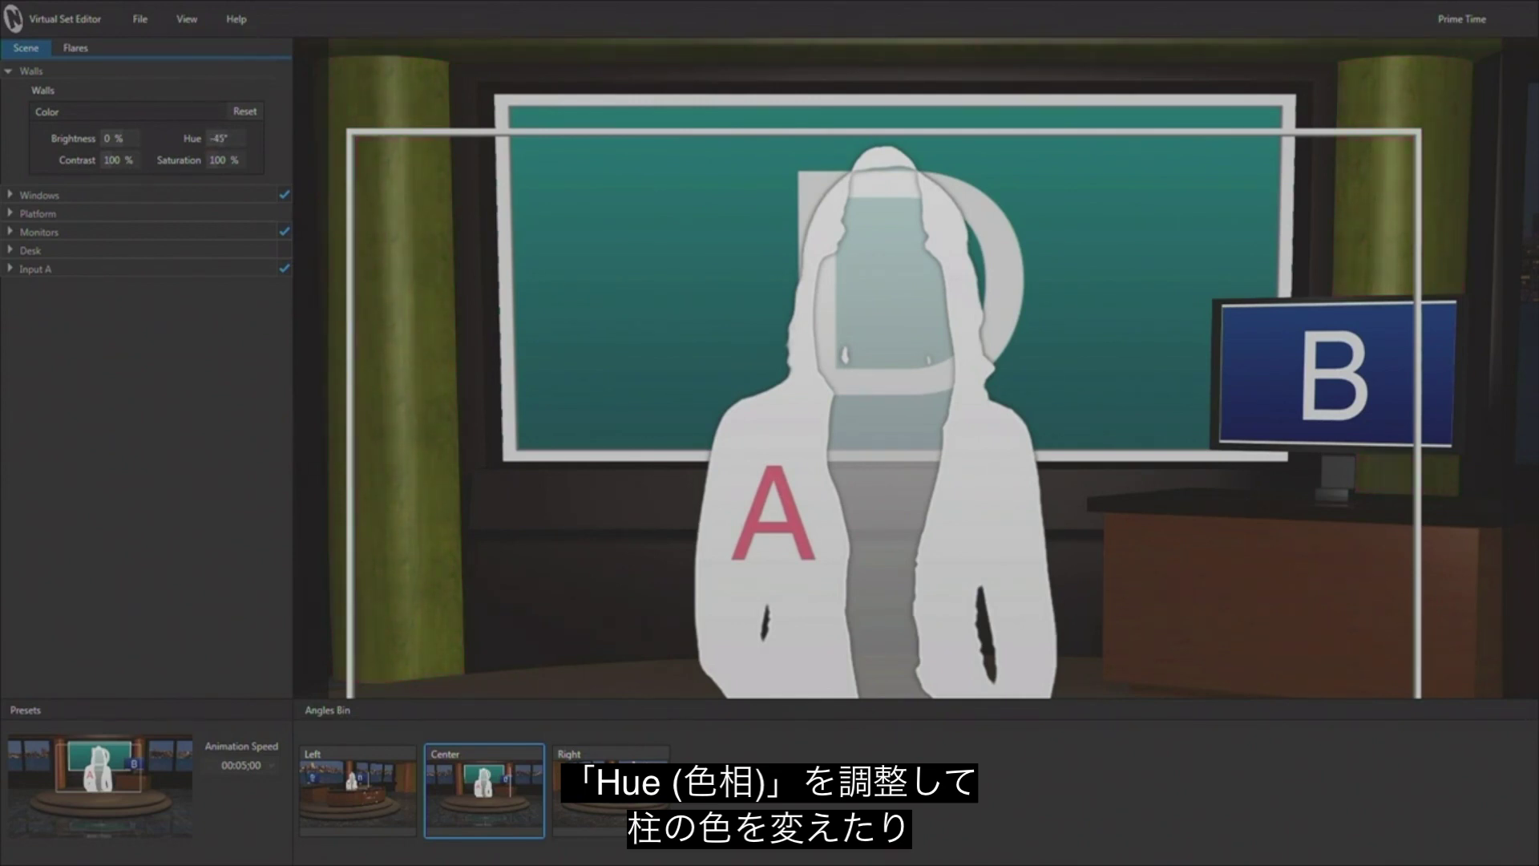
left_click_drag(218, 138, 241, 137)
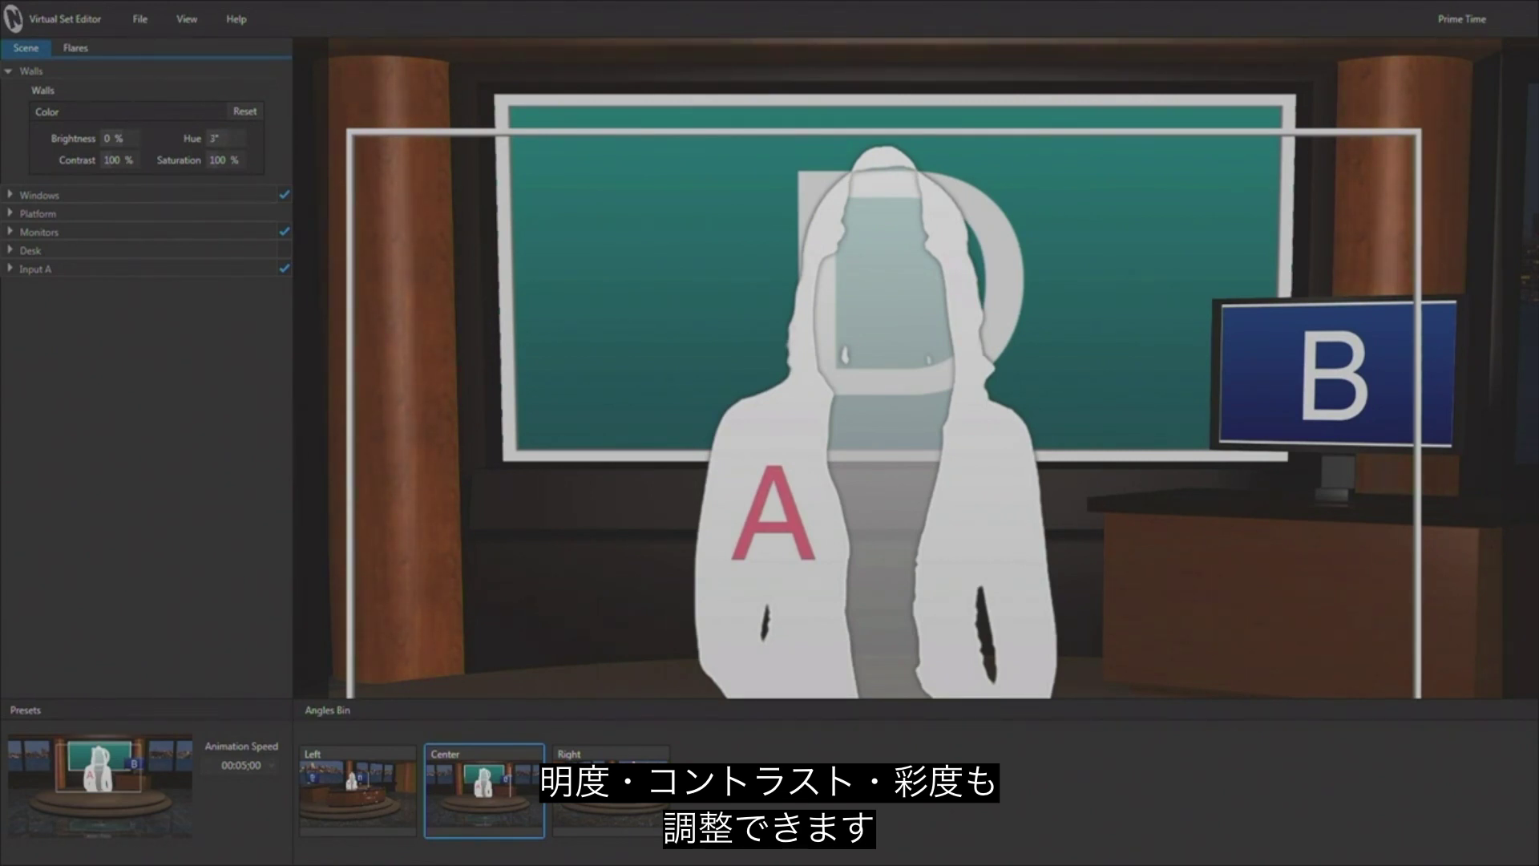
left_click_drag(215, 138, 233, 138)
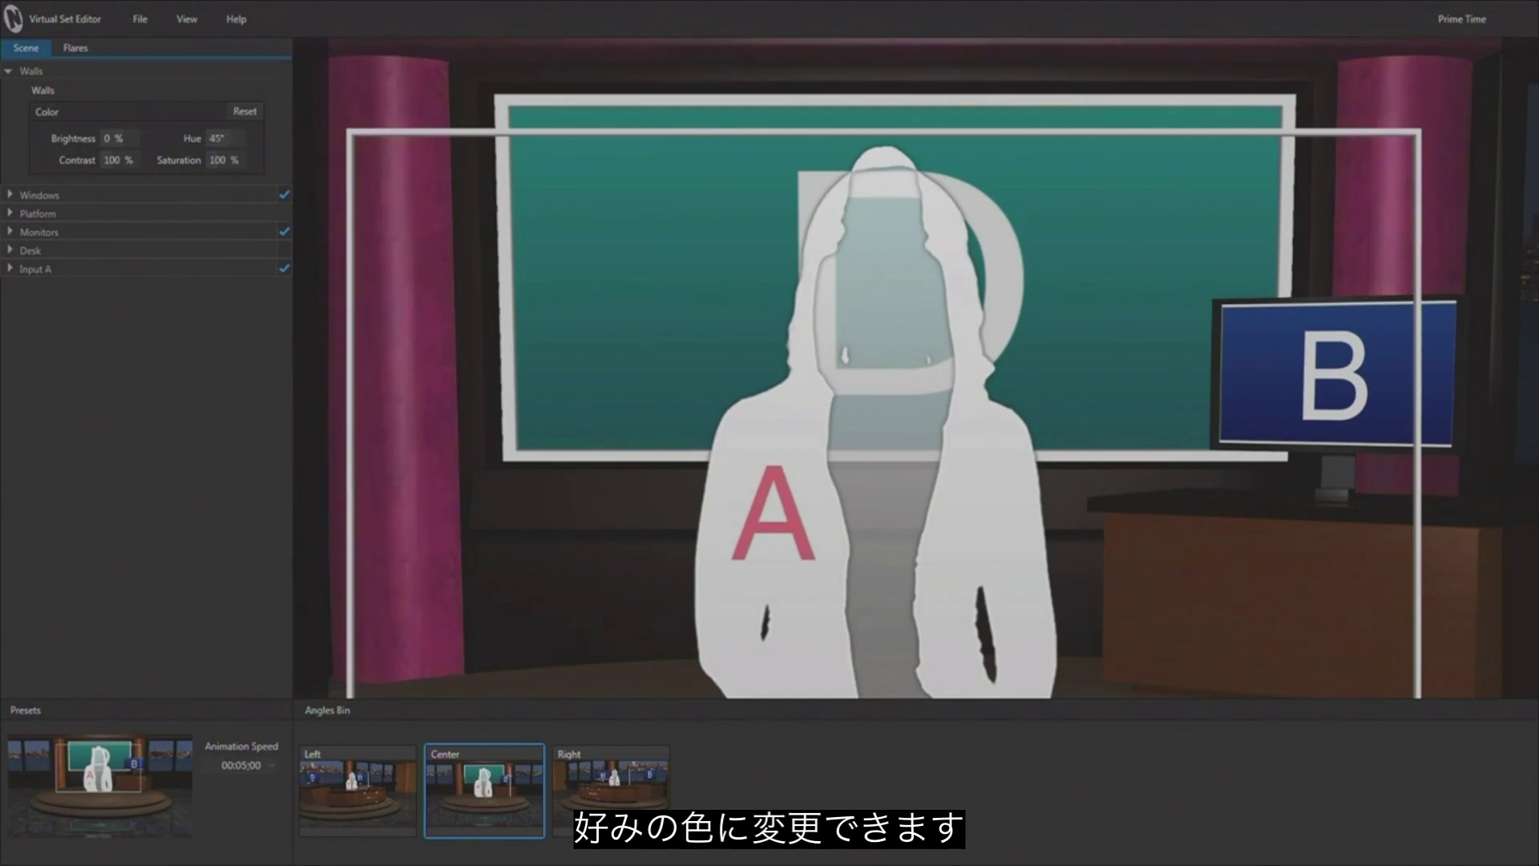
left_click_drag(226, 137, 235, 138)
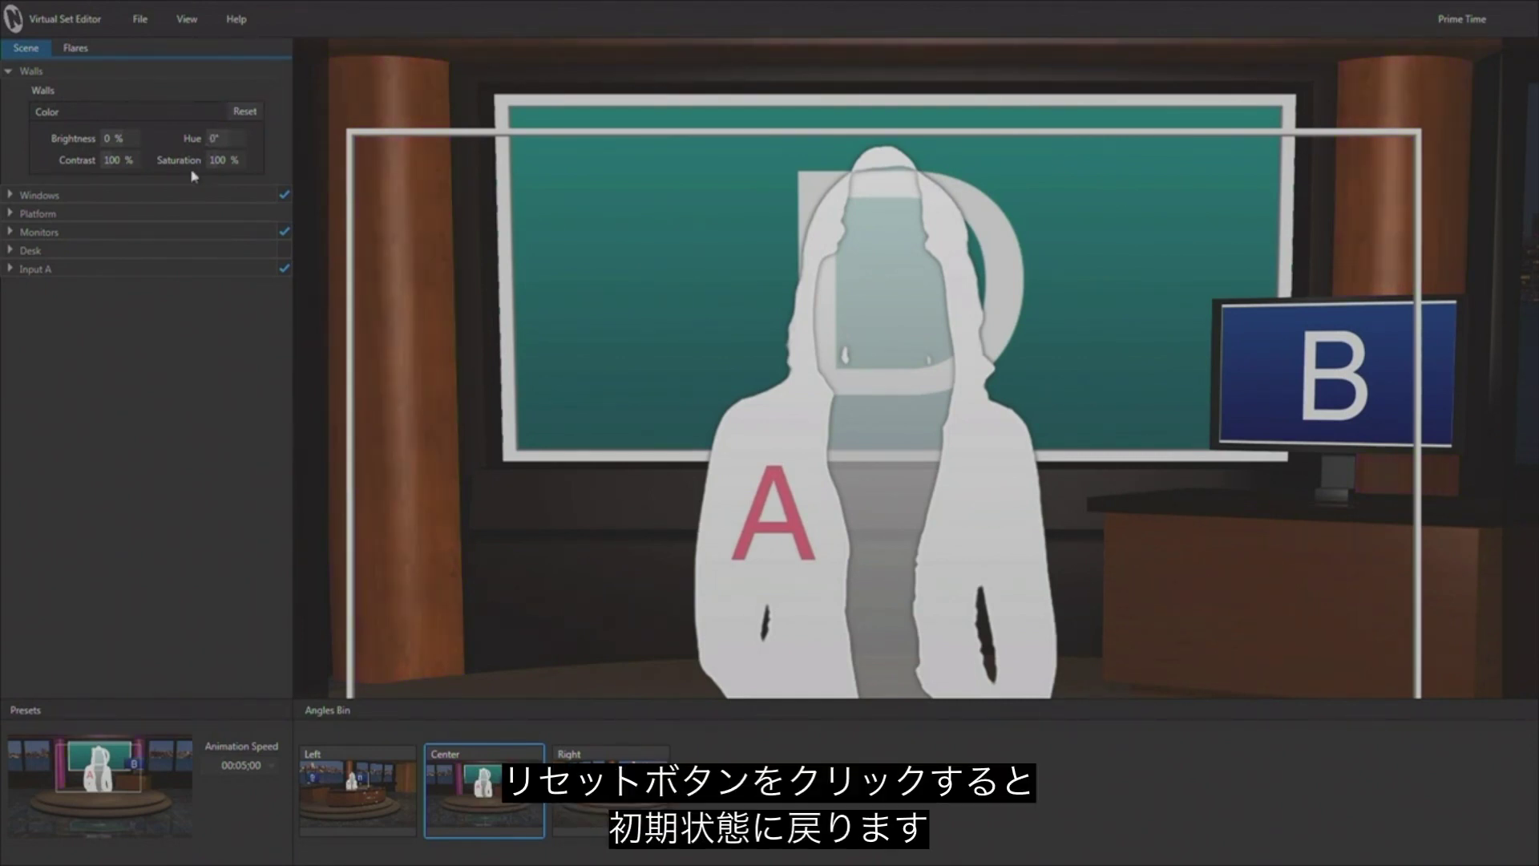
left_click(10, 72)
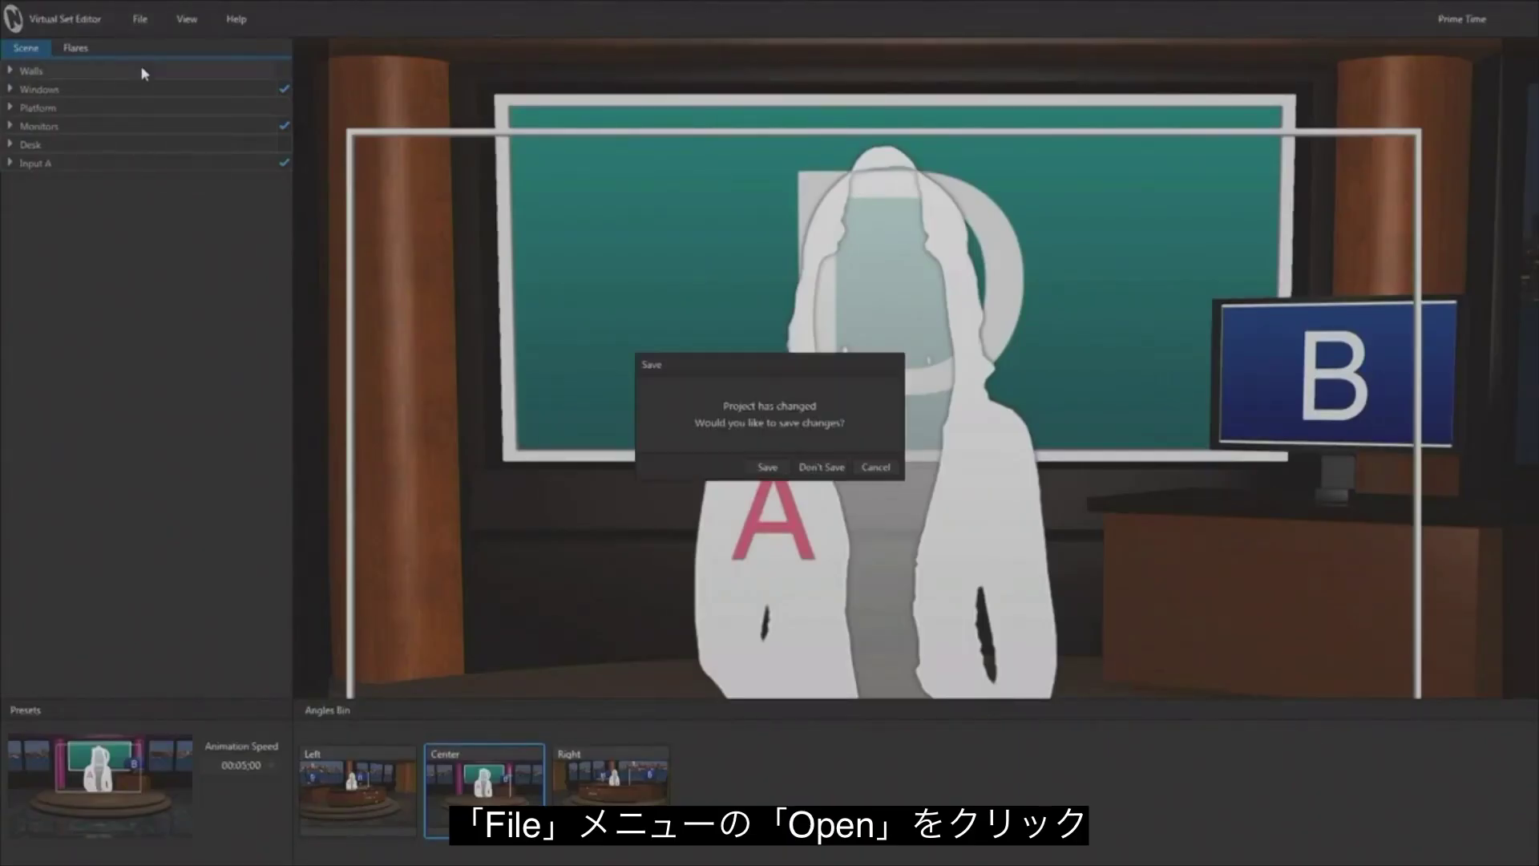
Discard unsaved changes and open the 12 Layer Set template as a new project.
left_click(818, 472)
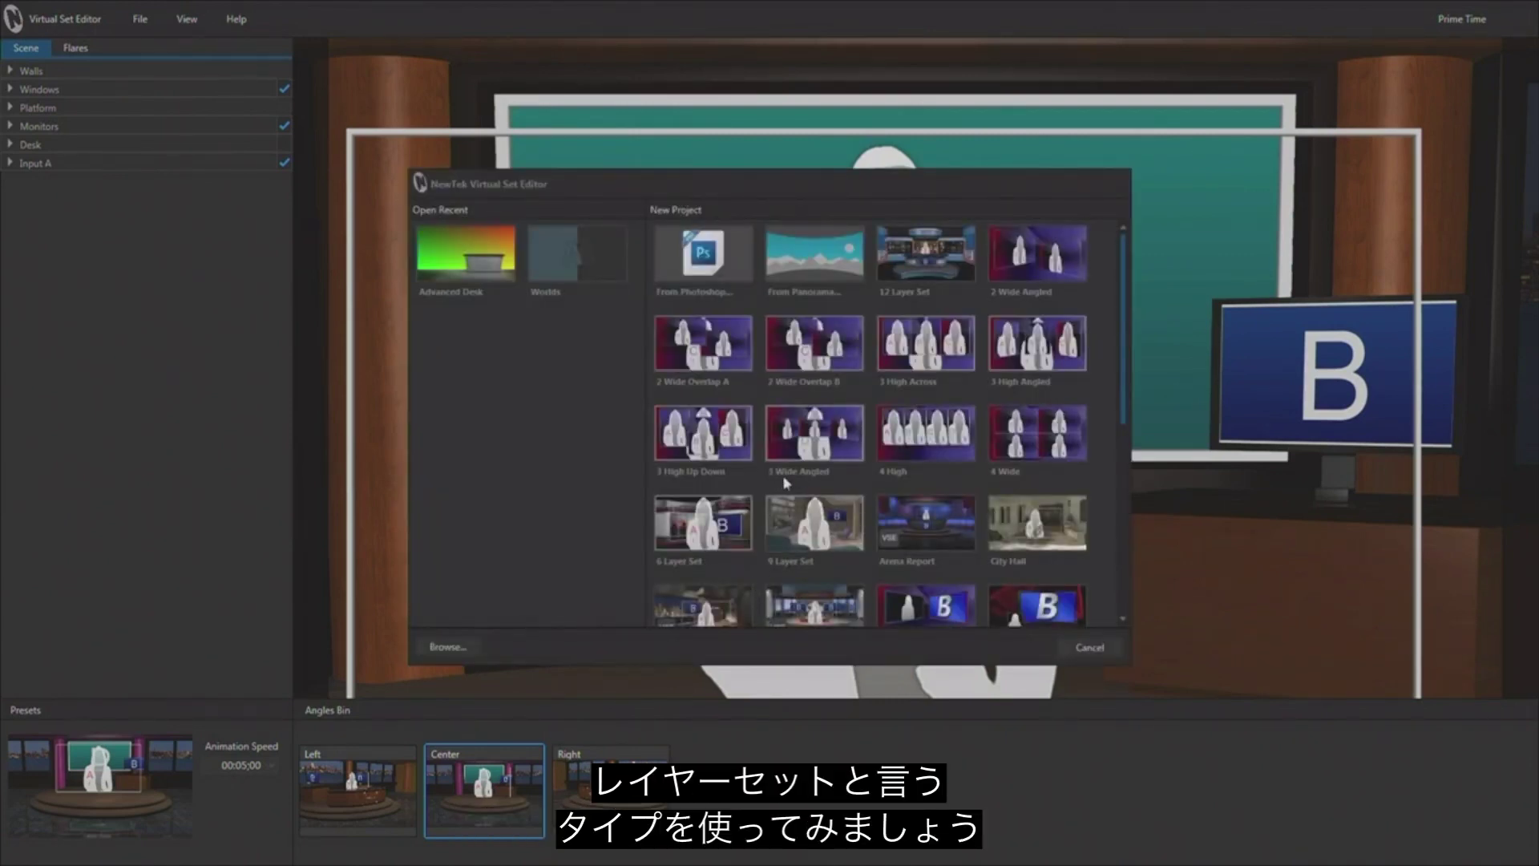
double_click(926, 258)
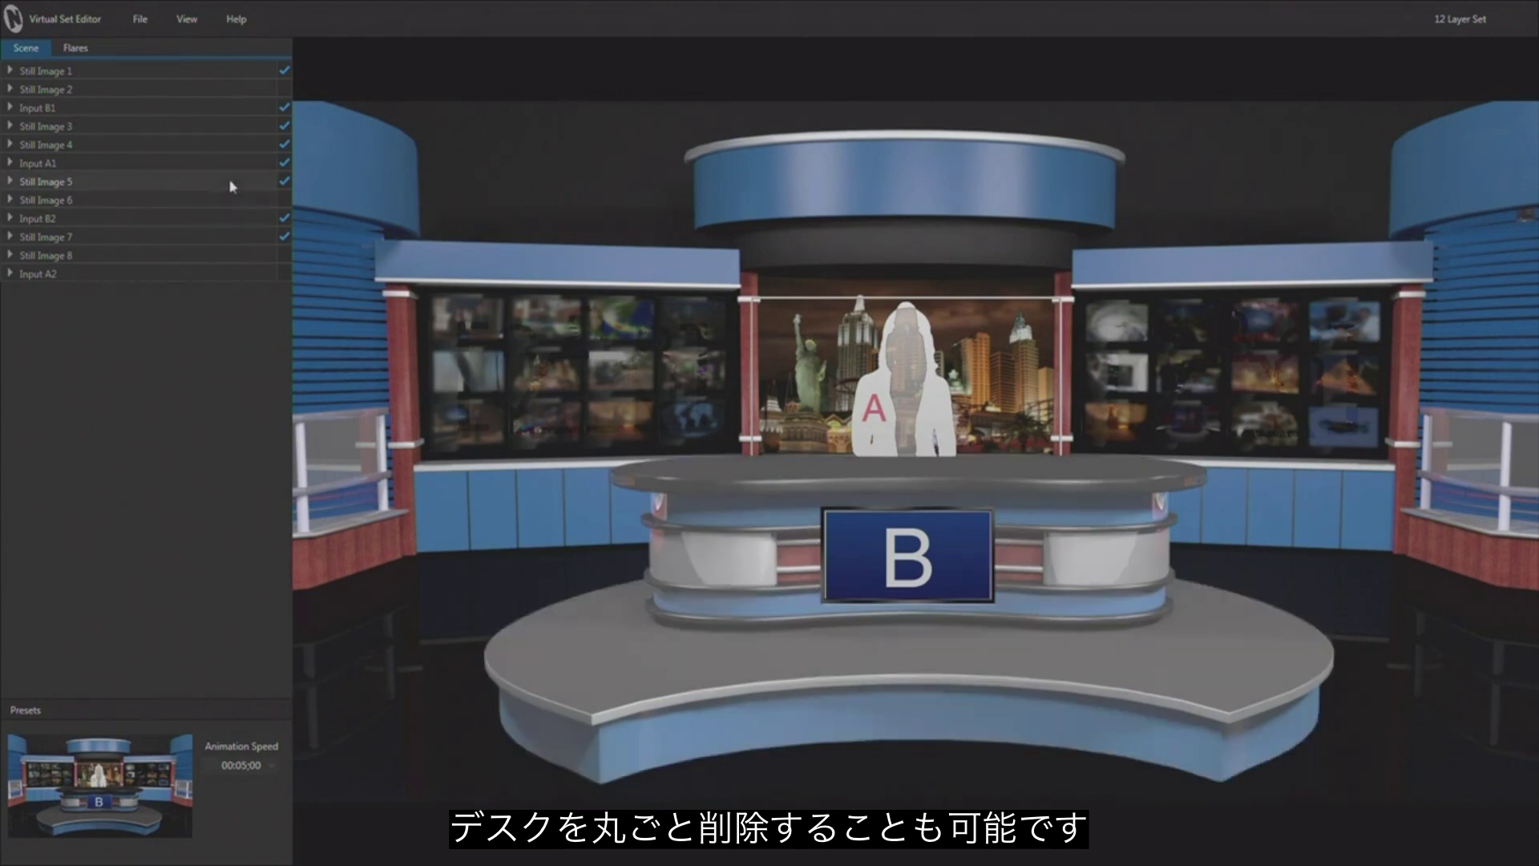
left_click(281, 182)
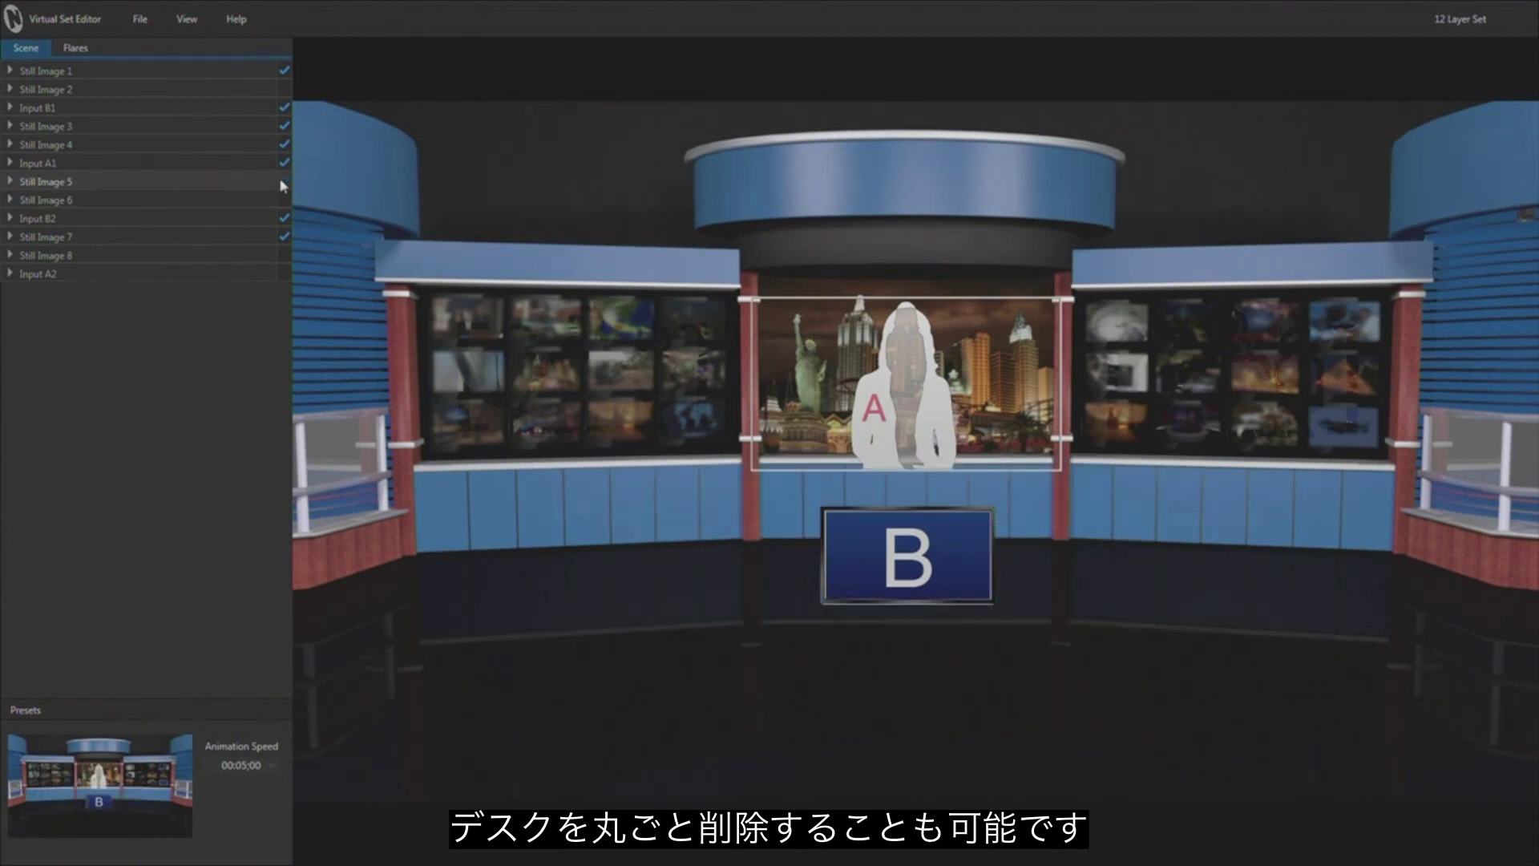
left_click(282, 183)
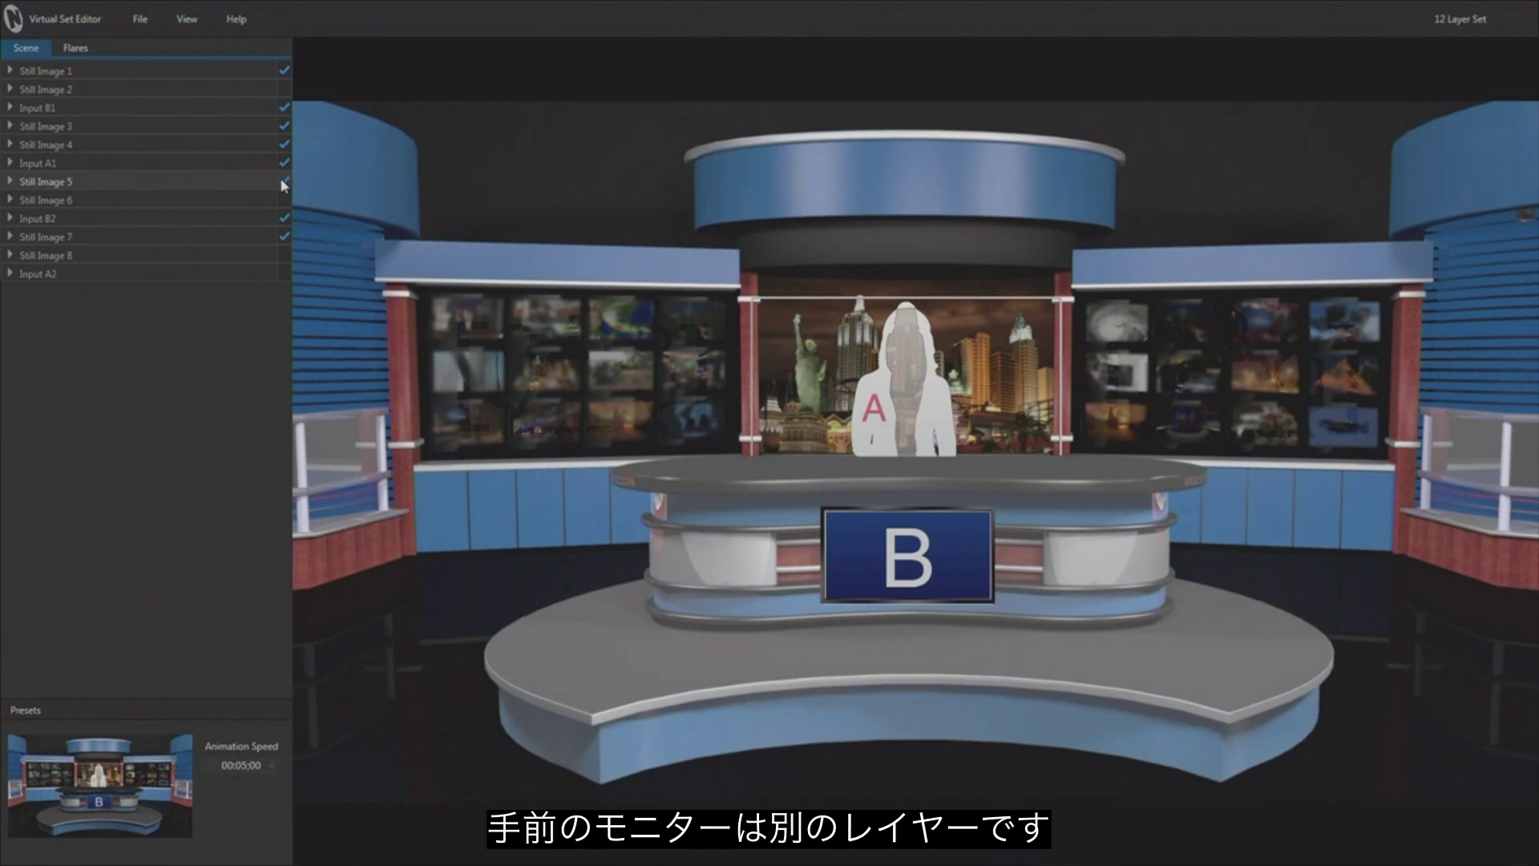
left_click(281, 183)
left_click(281, 184)
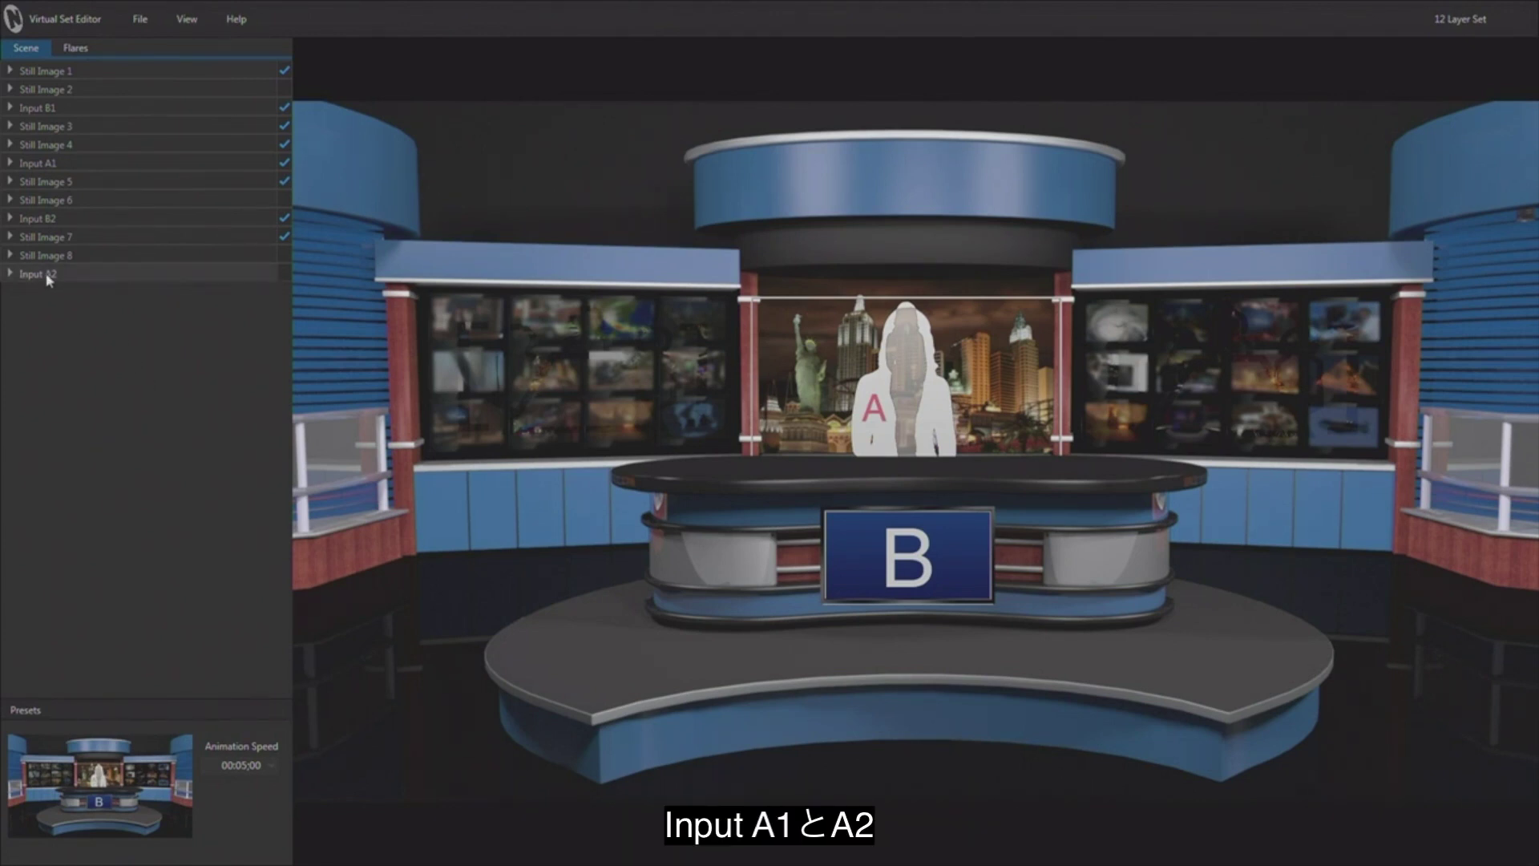
Toggle the Input A2 and Input A1 presenter layers off and on to compare.
left_click(281, 273)
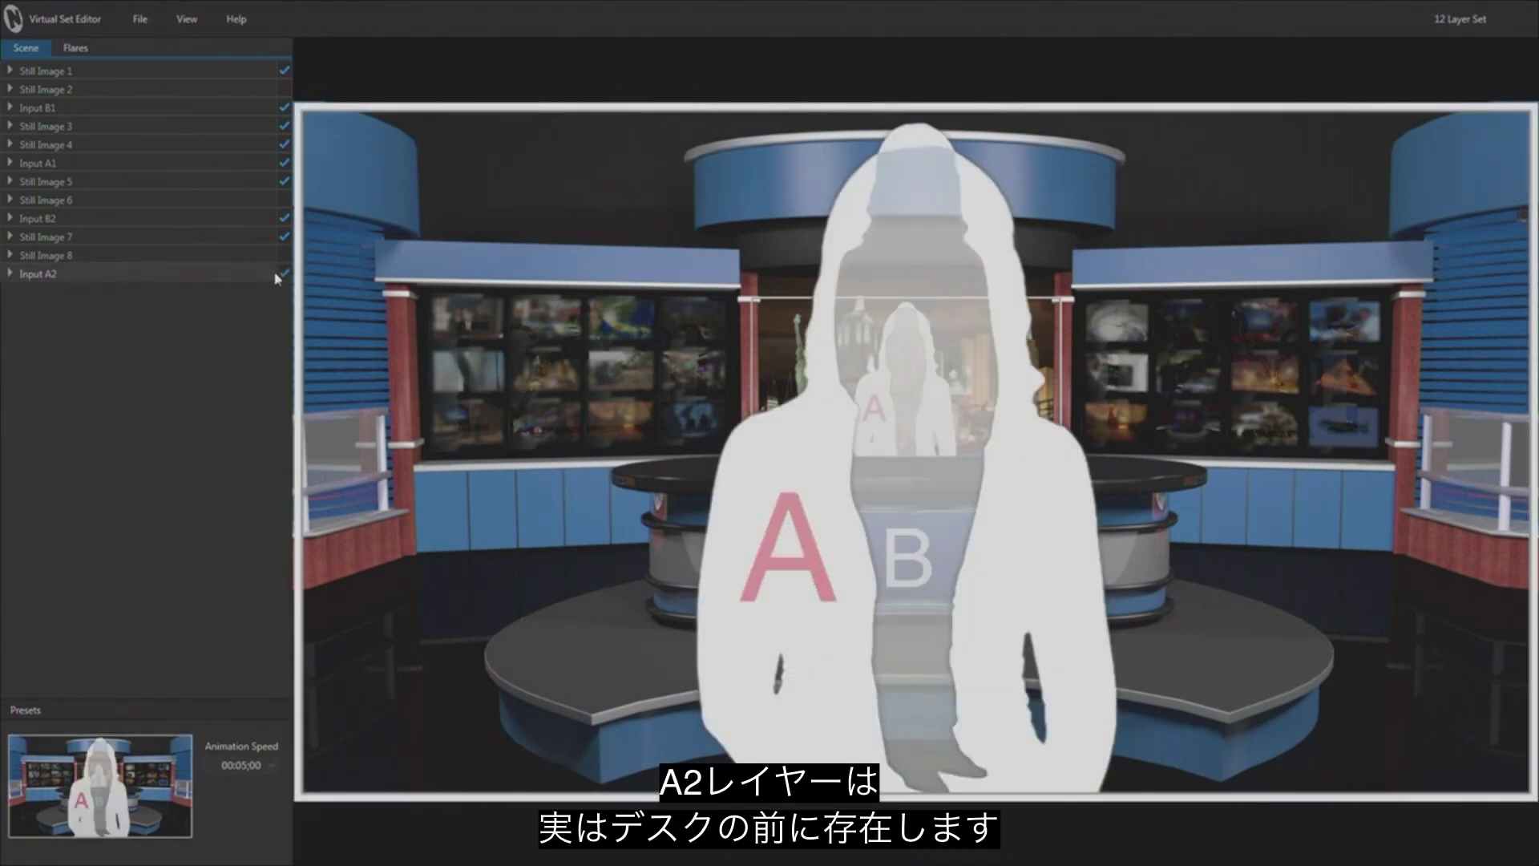
left_click(282, 273)
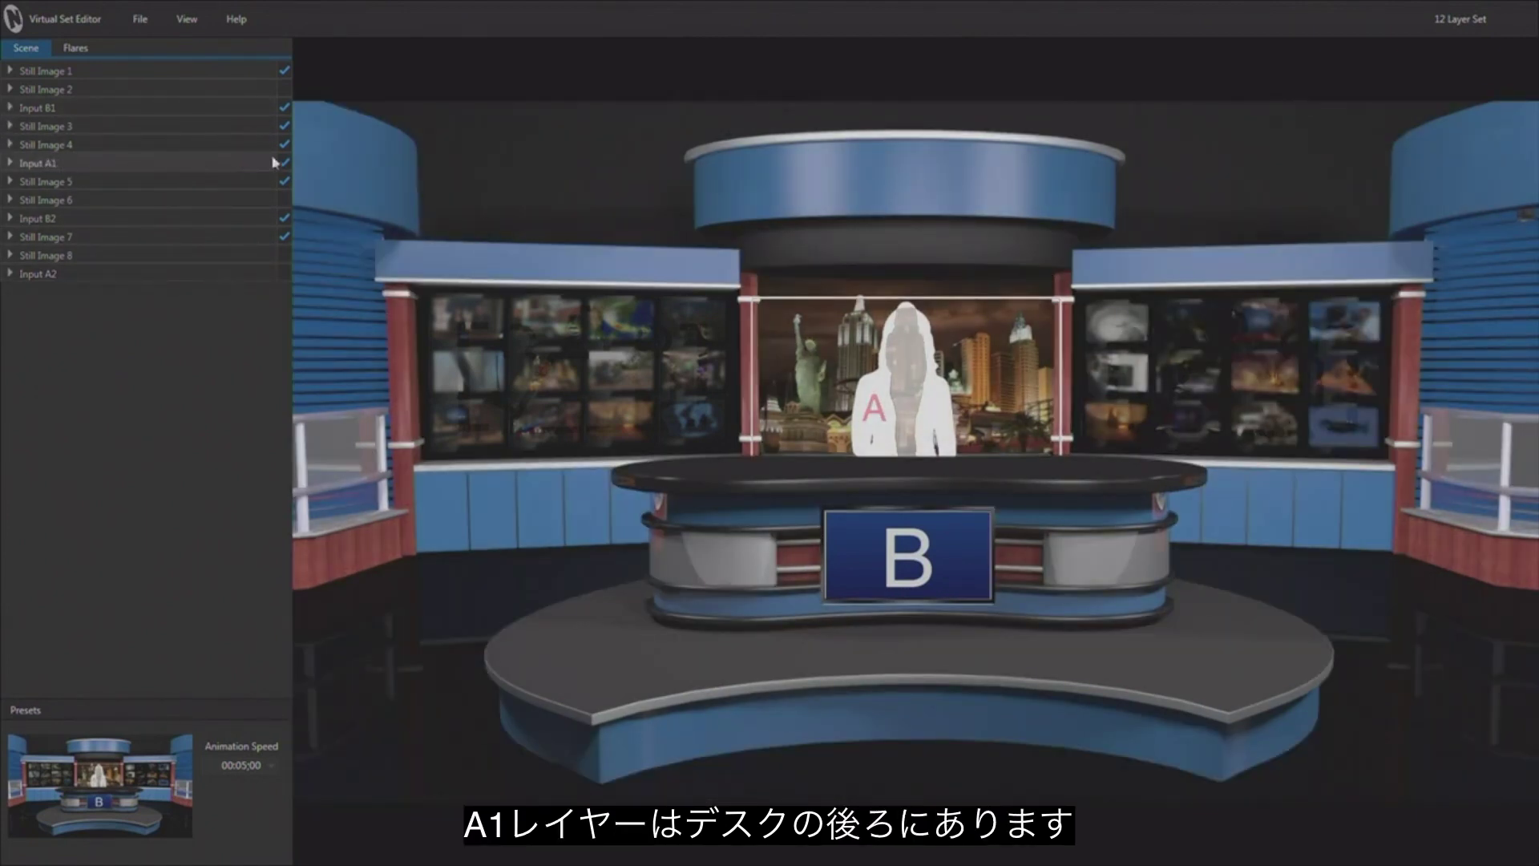
left_click(284, 164)
left_click(284, 163)
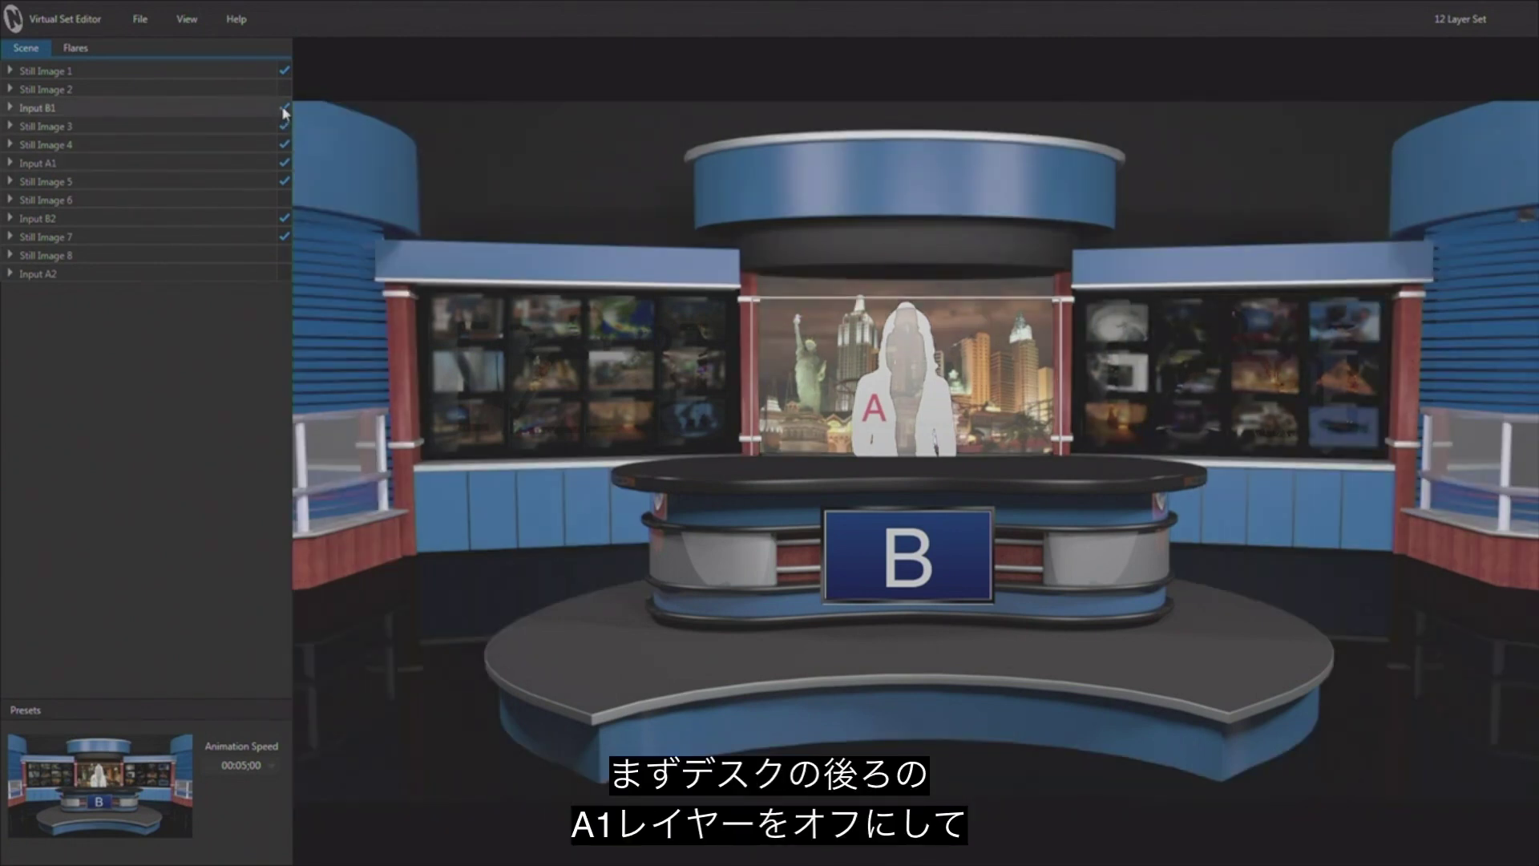
Toggle the city backdrop and Still Image 3, then turn off Input A1 and toggle Input A2.
left_click(283, 108)
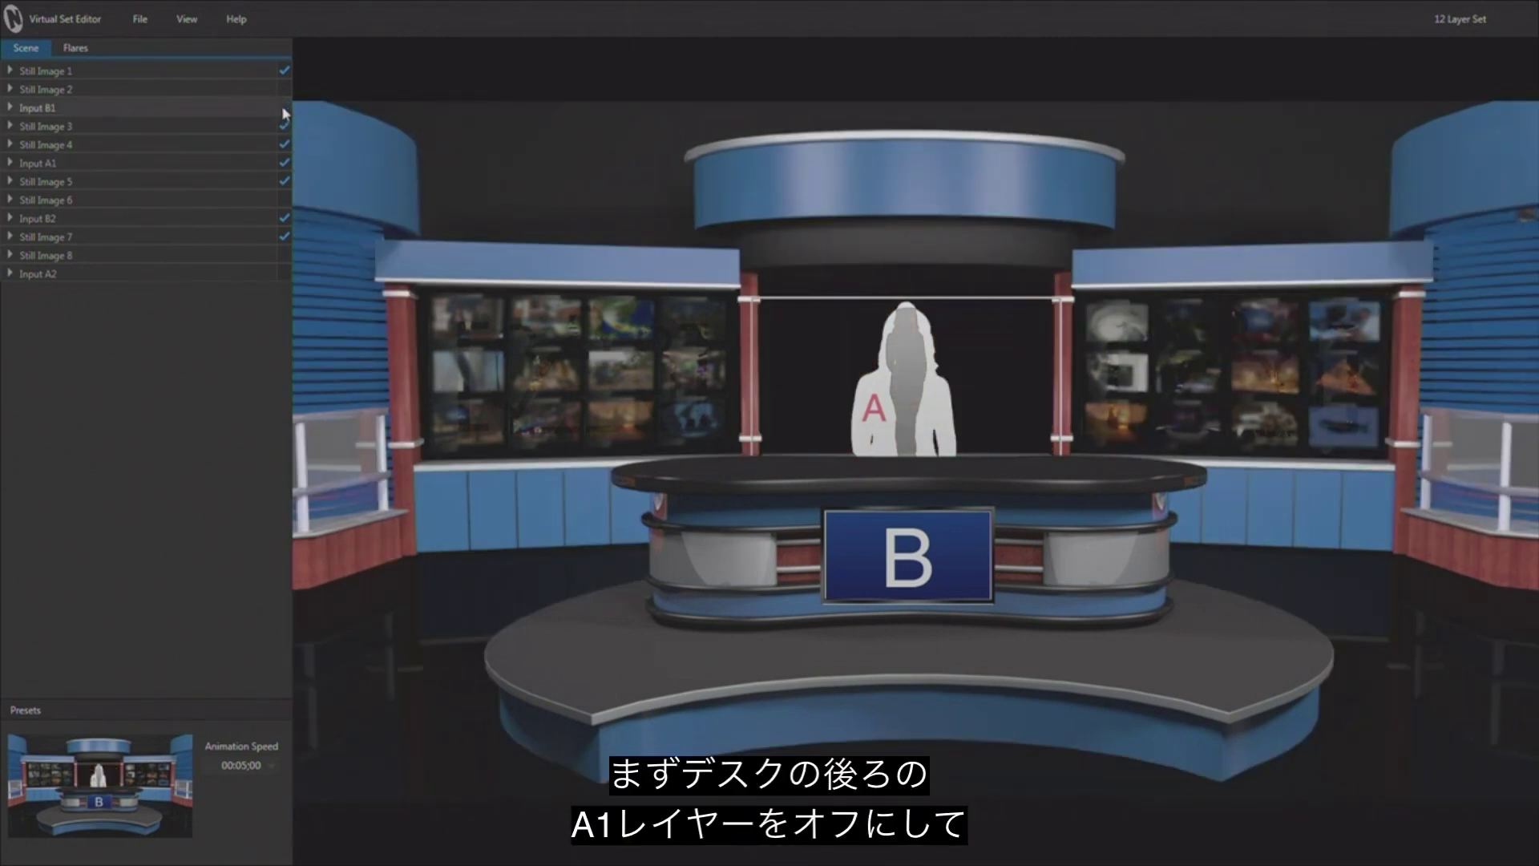
left_click(283, 107)
left_click(284, 126)
left_click(283, 126)
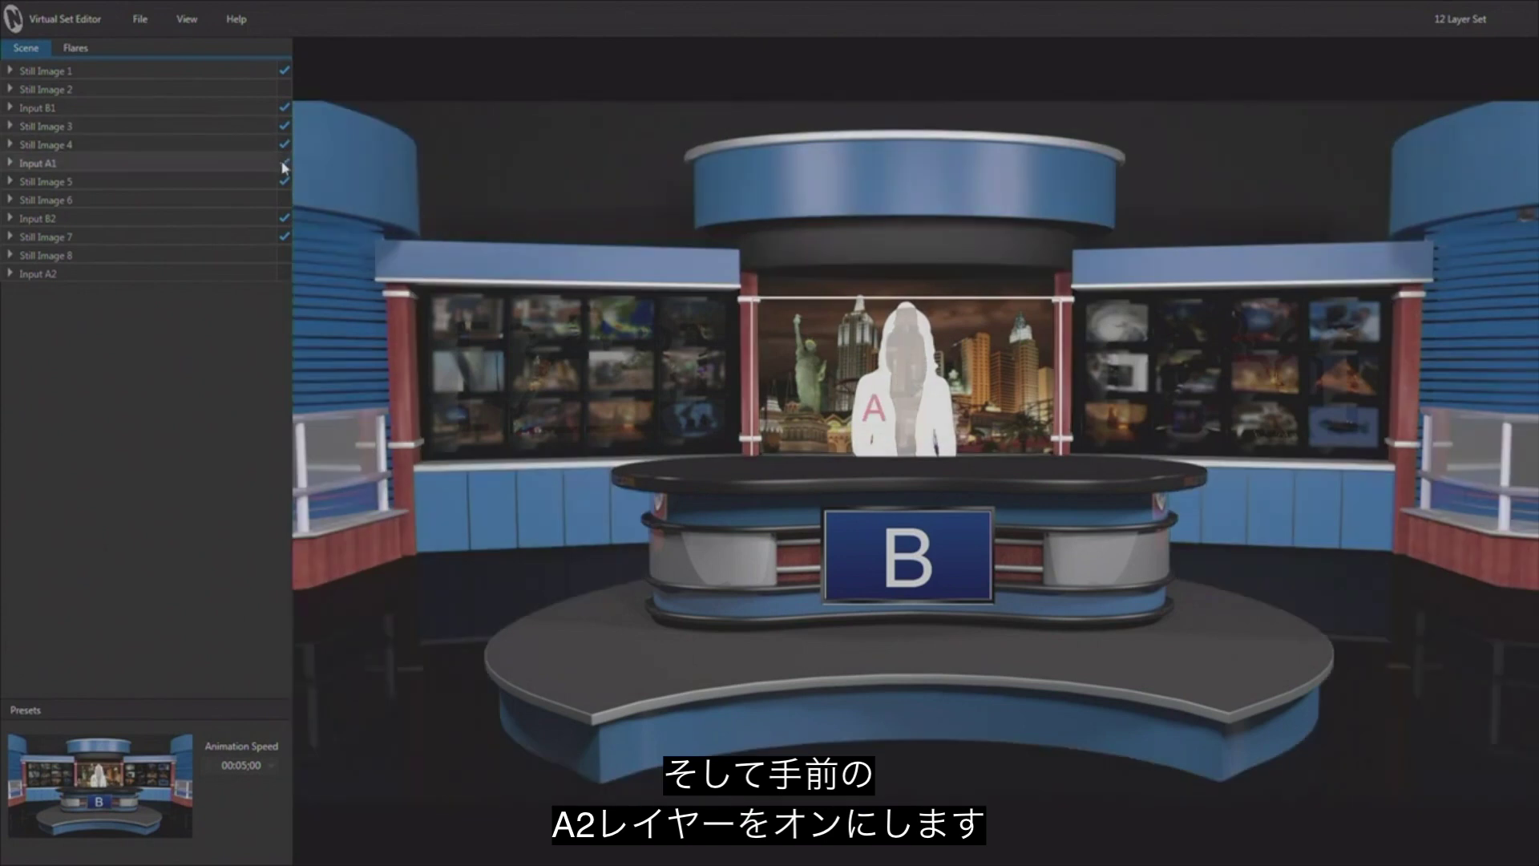
left_click(284, 164)
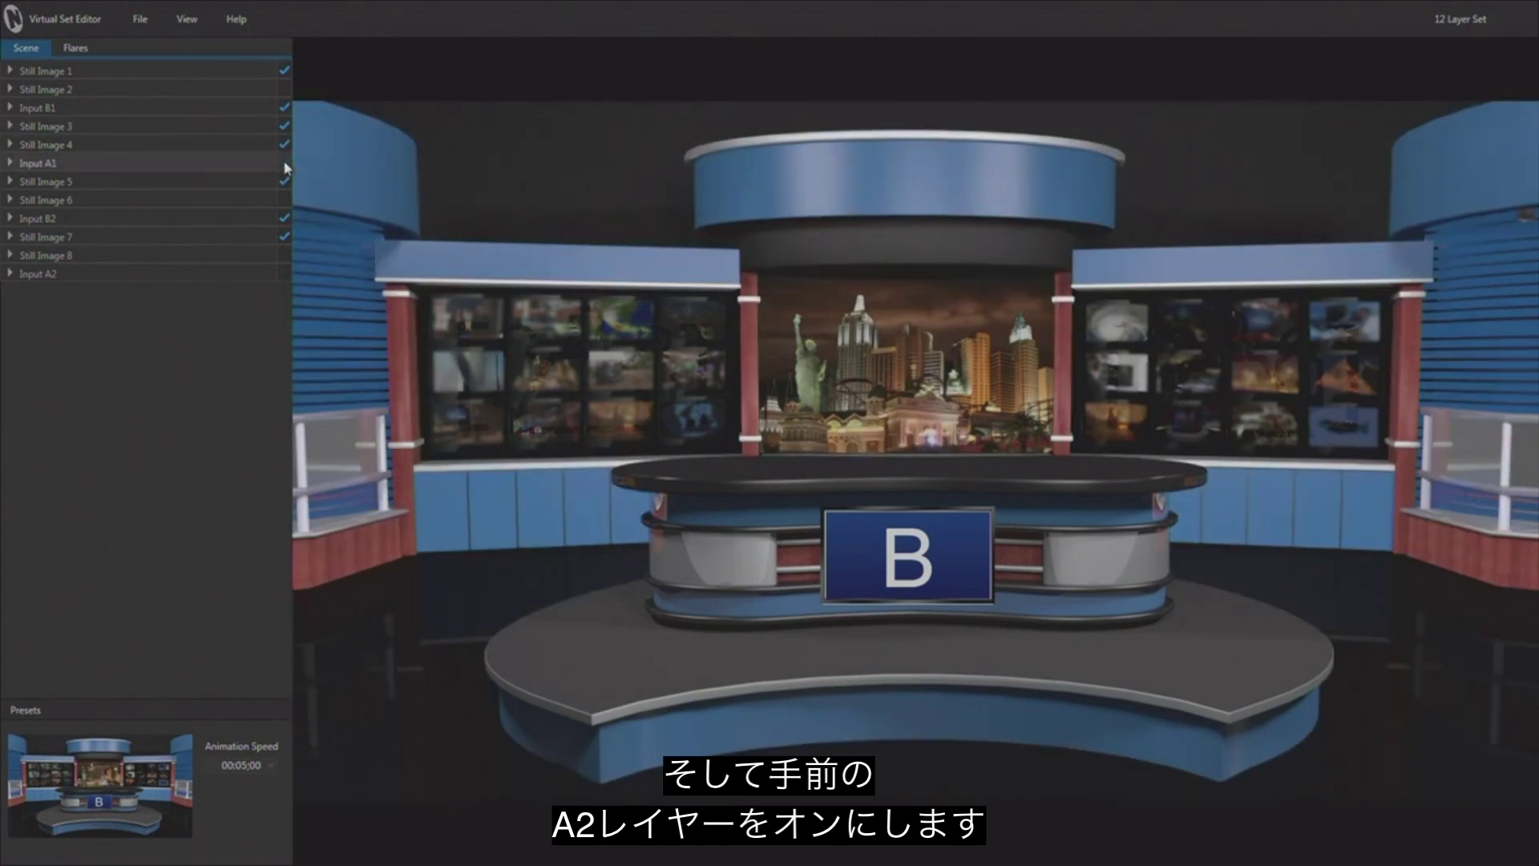
left_click(284, 274)
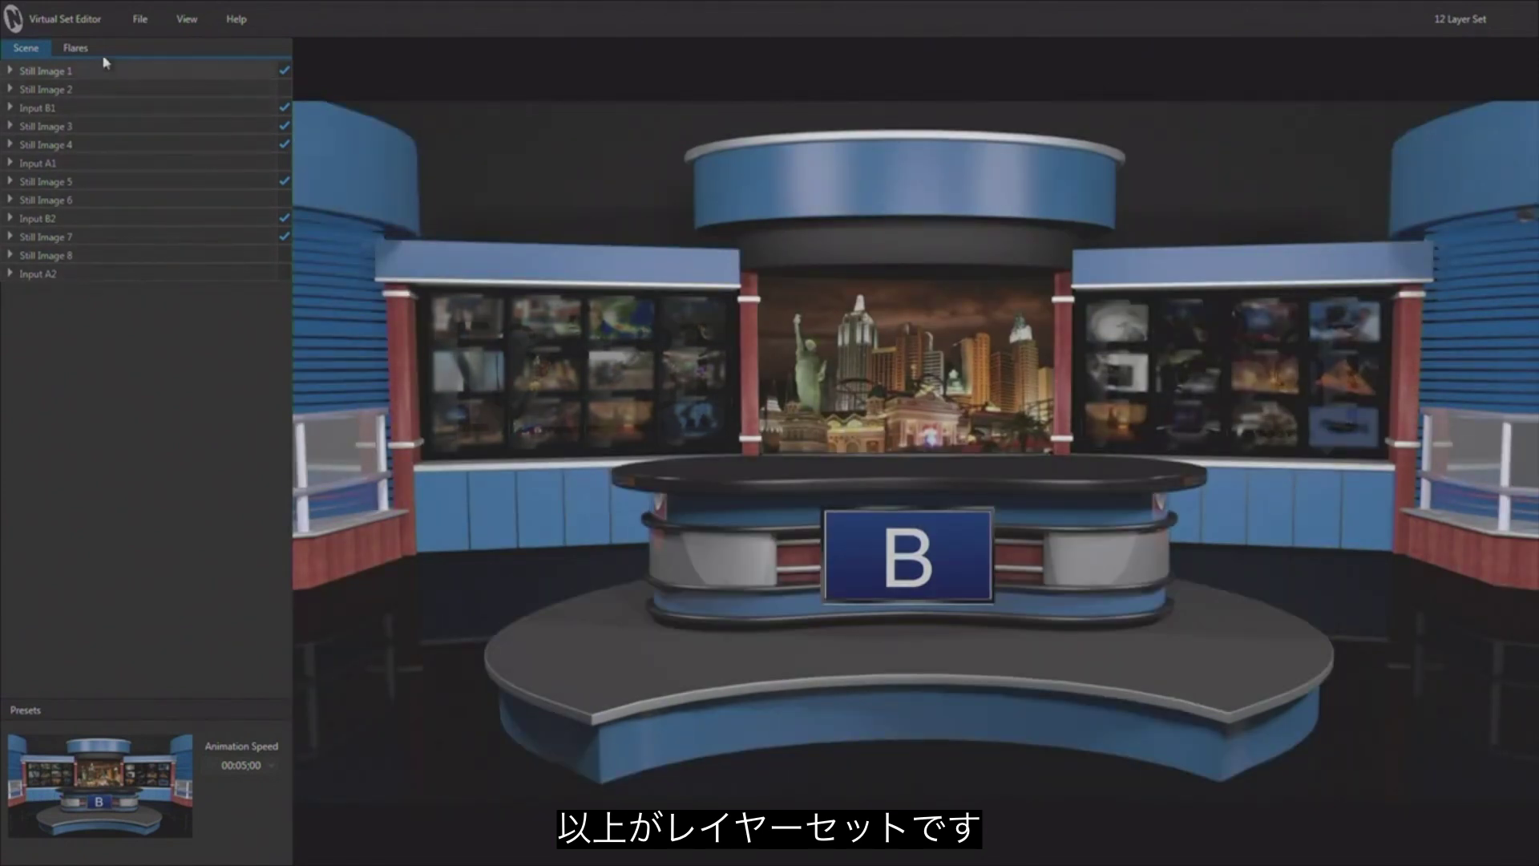
Choose File > Open and discard the unsaved changes to the 12 Layer Set.
left_click(133, 30)
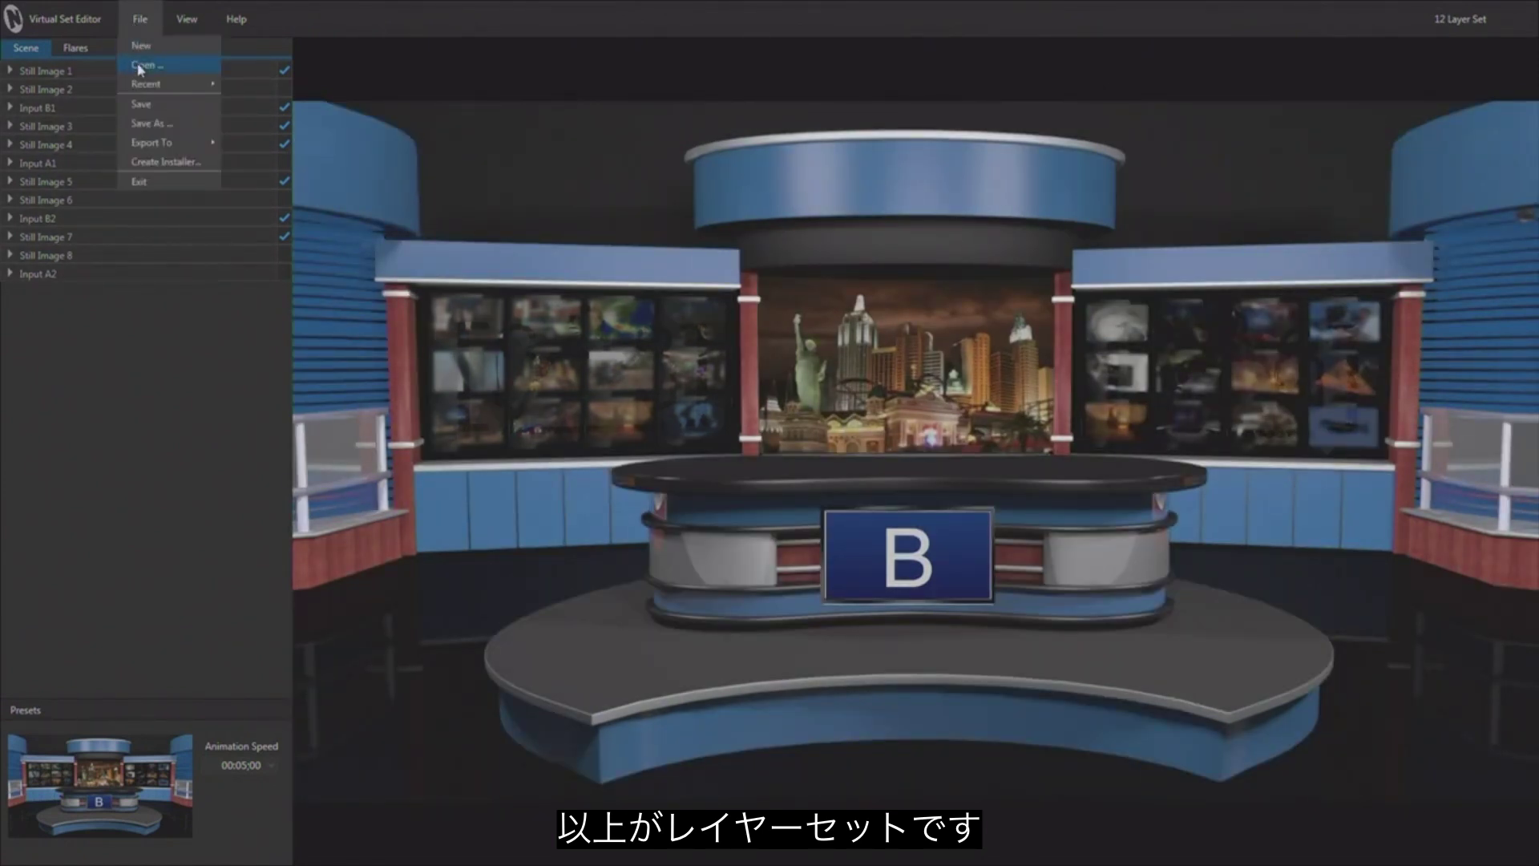
left_click(140, 66)
left_click(814, 473)
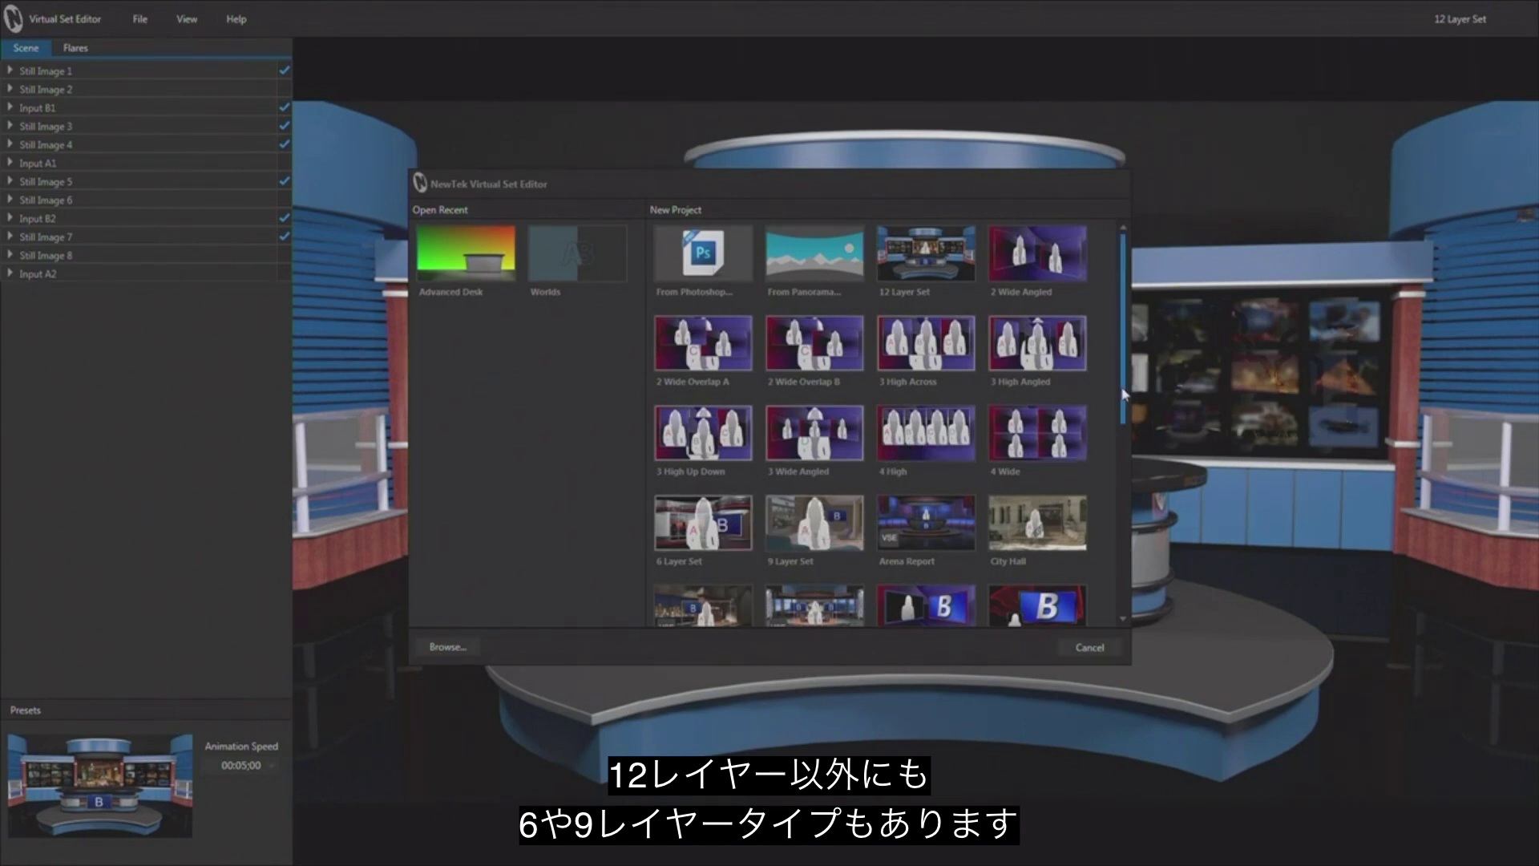
Create a new set From Photoshop using the Advanced Desk.psd file.
scroll(1123, 393, "down", 5)
scroll(1123, 369, "up", 5)
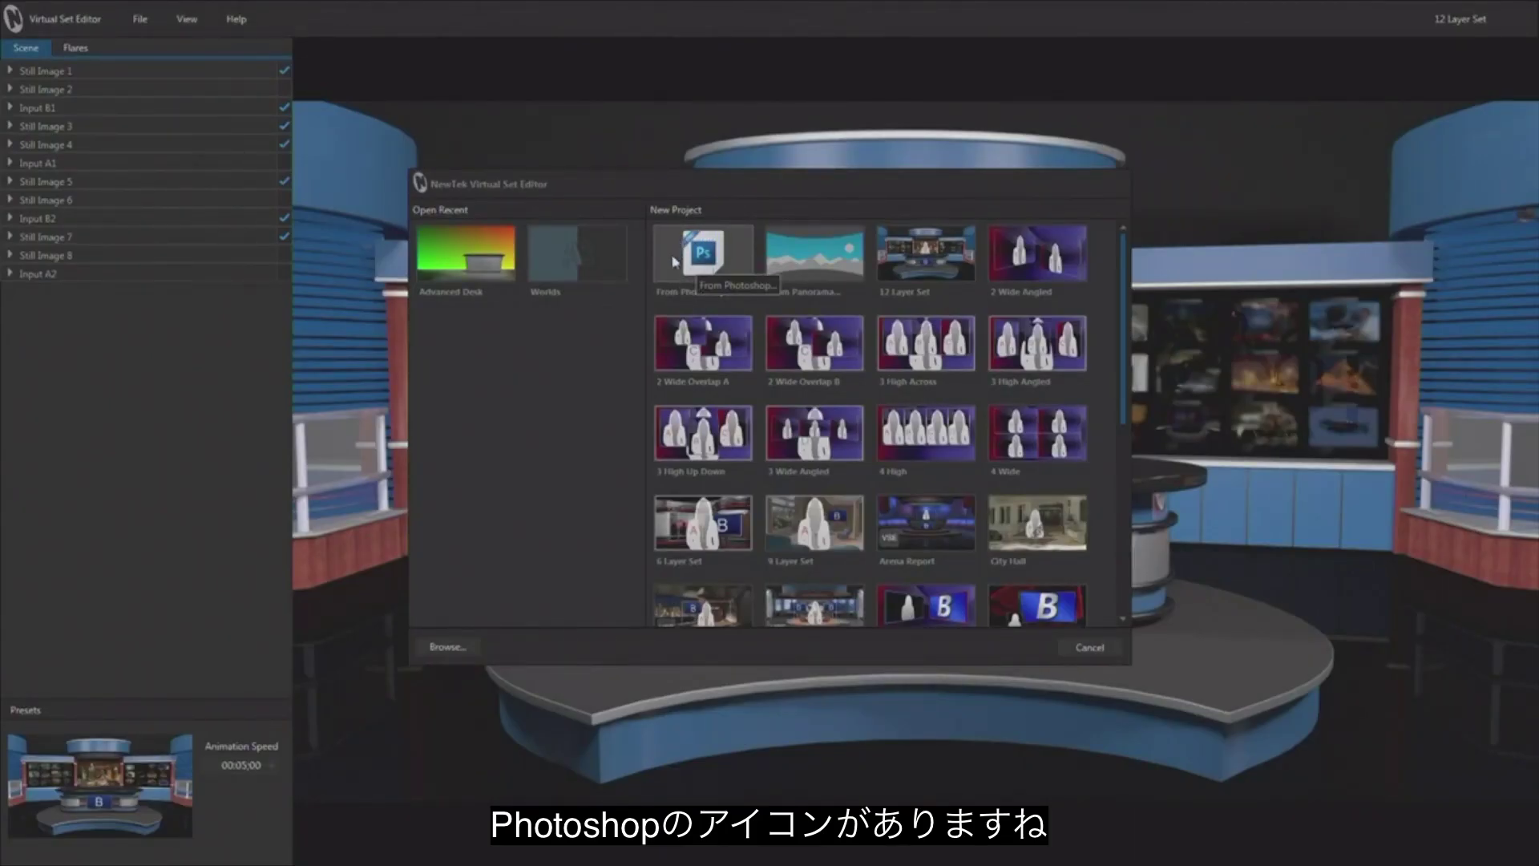
left_click(710, 255)
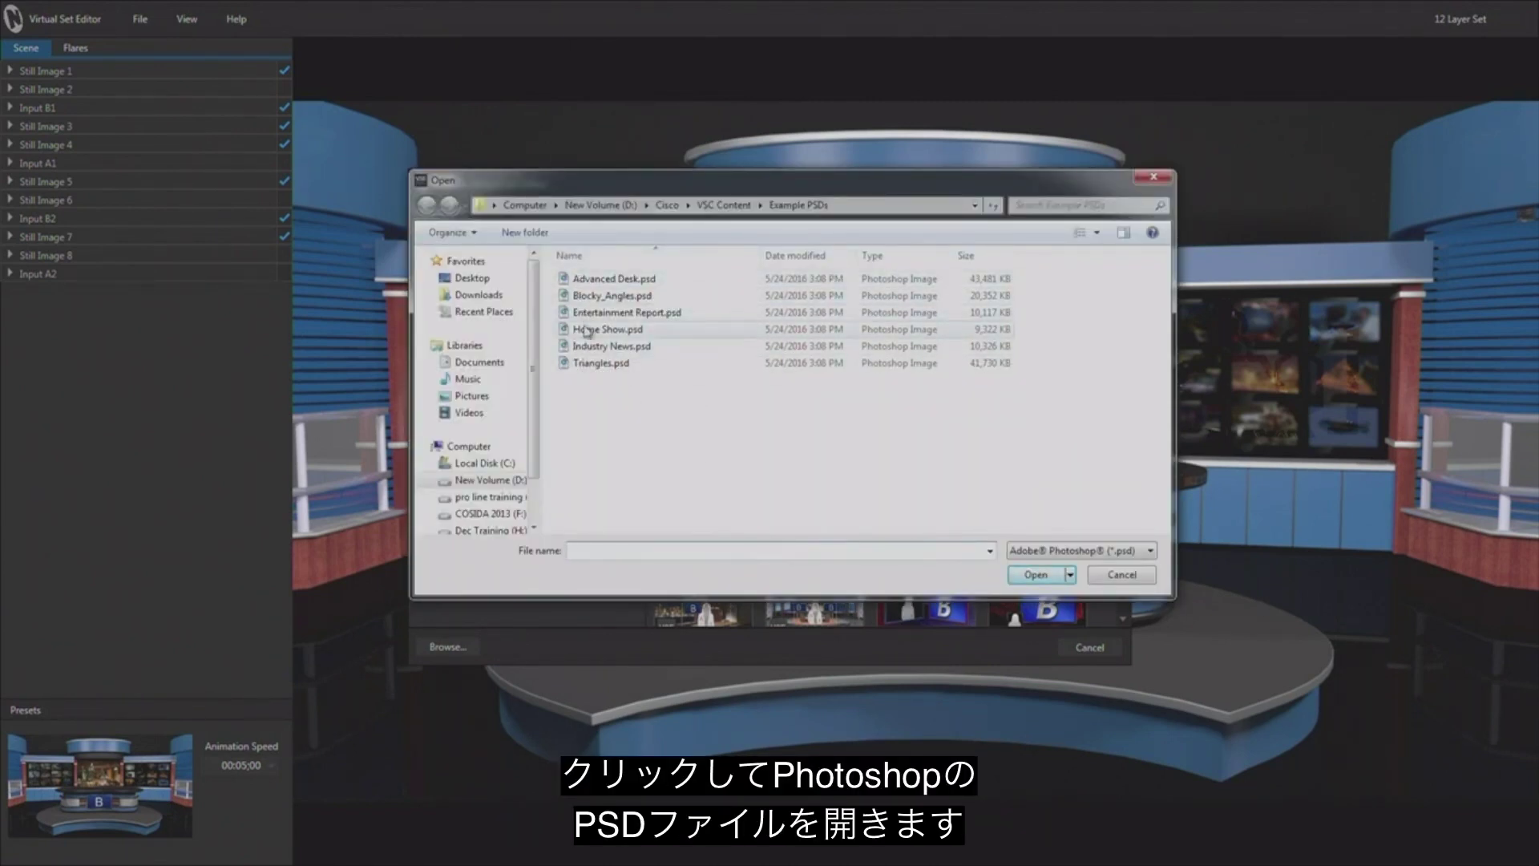
left_click(597, 279)
Load the Advanced Desk PSD over the existing set, then scale presenter A to about 35% behind the desk.
left_click(1036, 575)
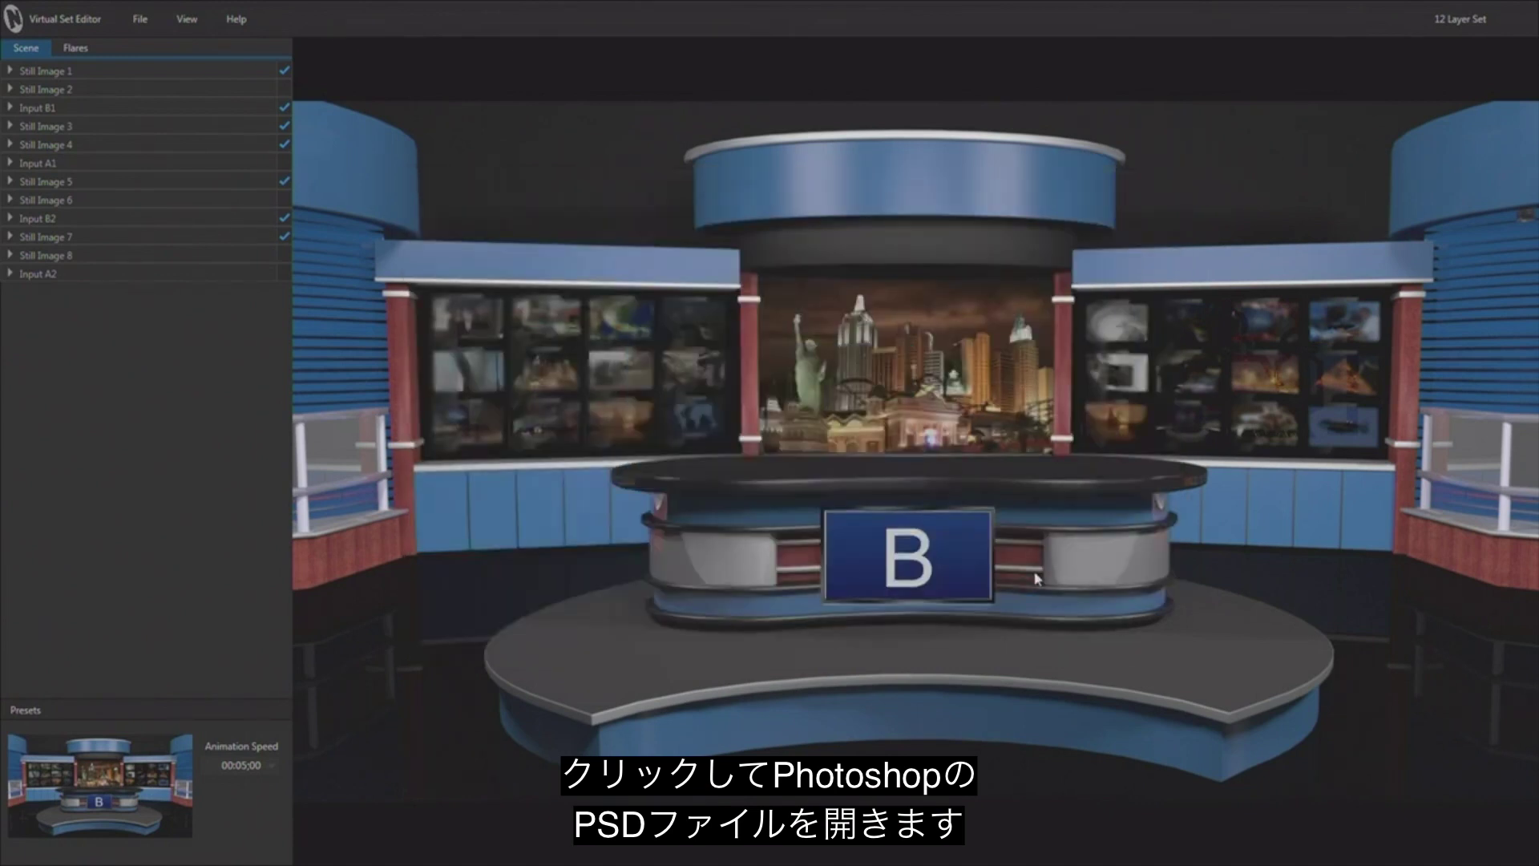
left_click(834, 475)
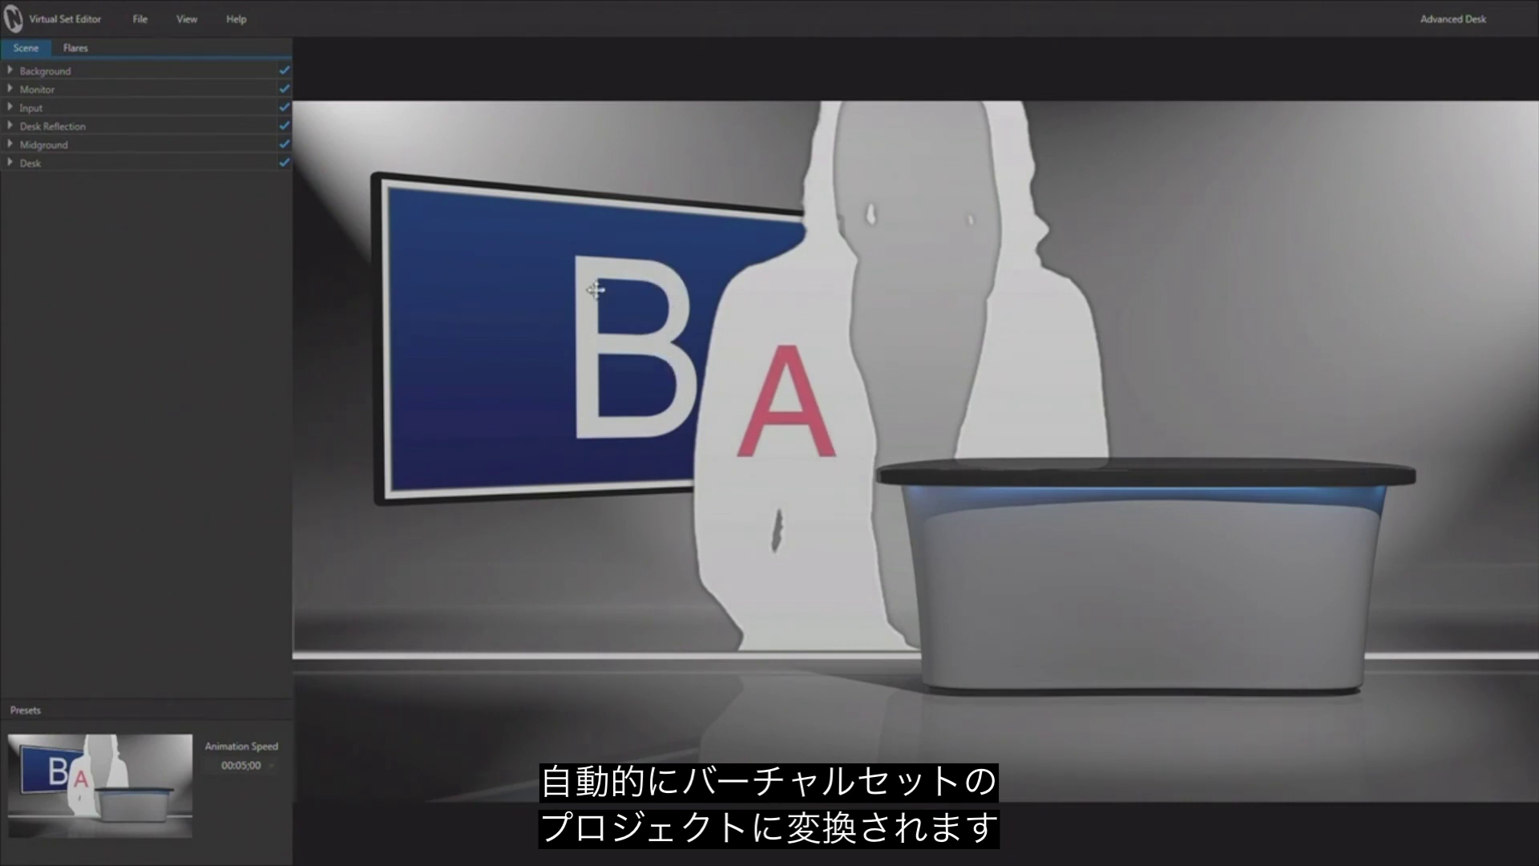
left_click(8, 108)
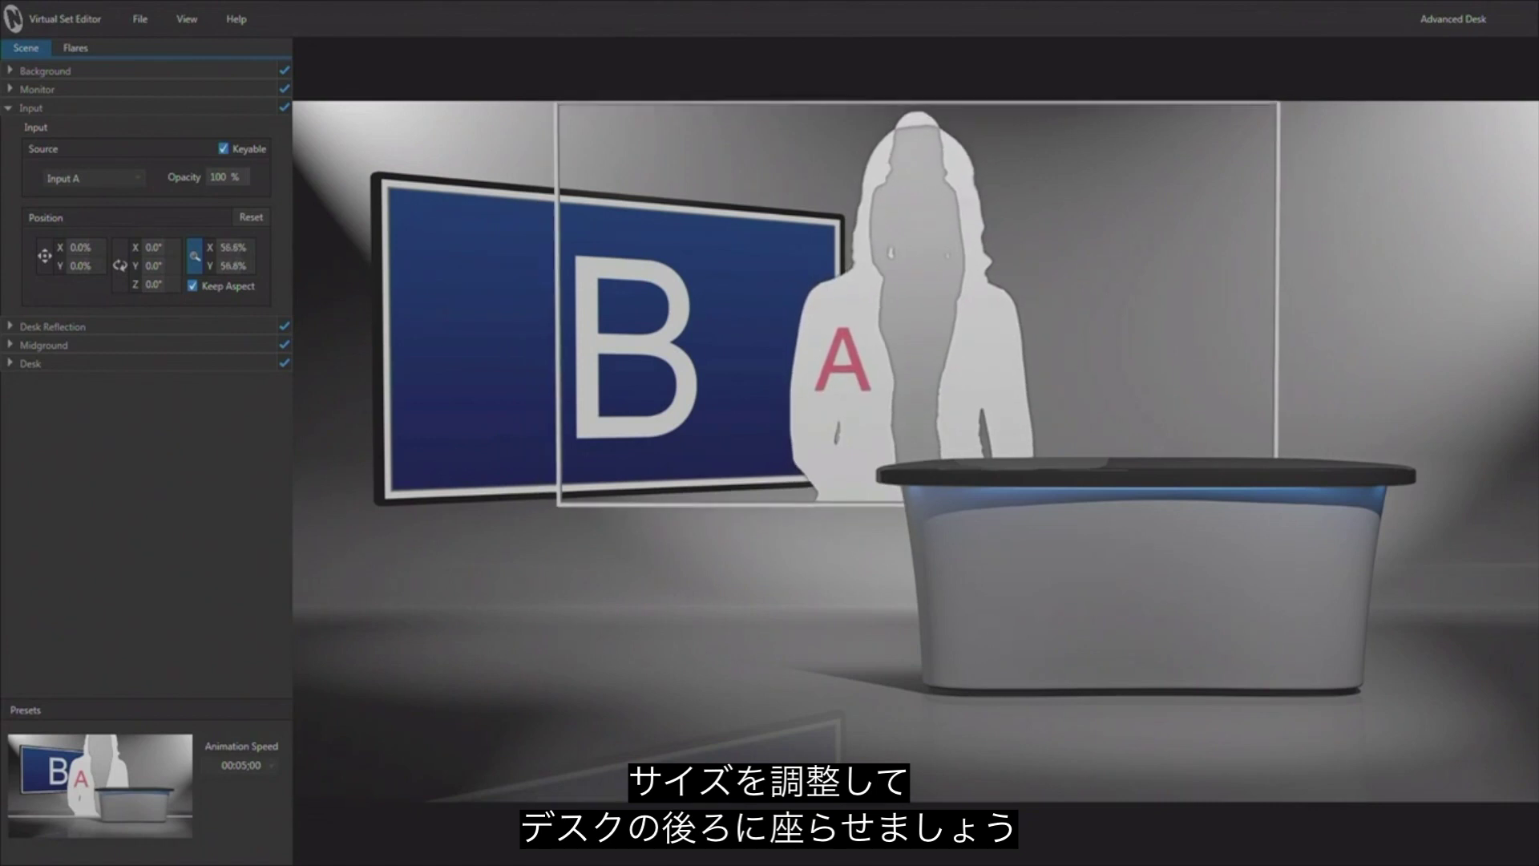
left_click_drag(194, 257, 187, 253)
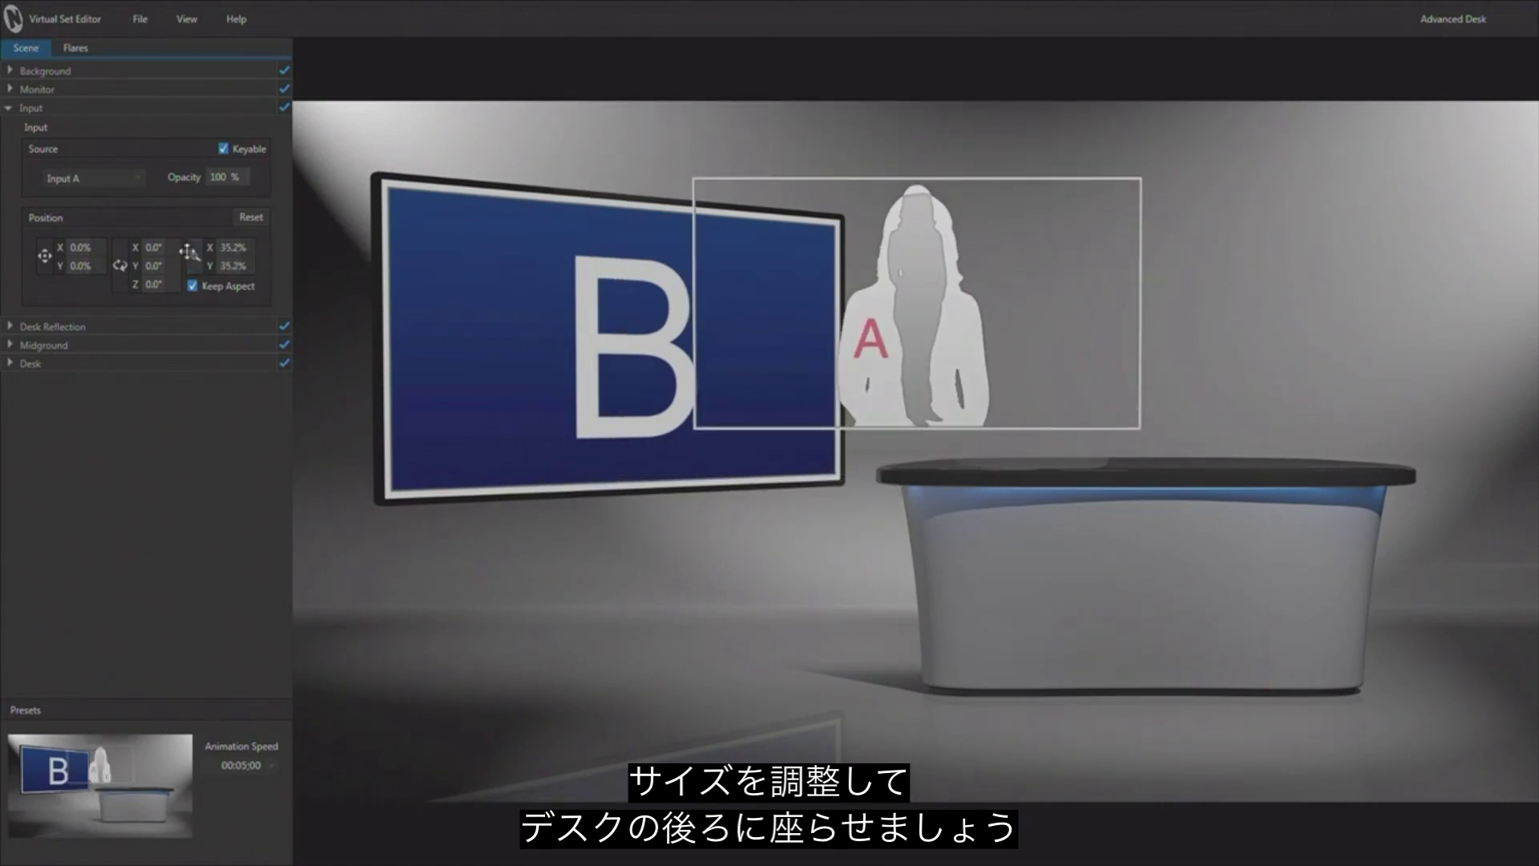
left_click_drag(45, 254, 70, 260)
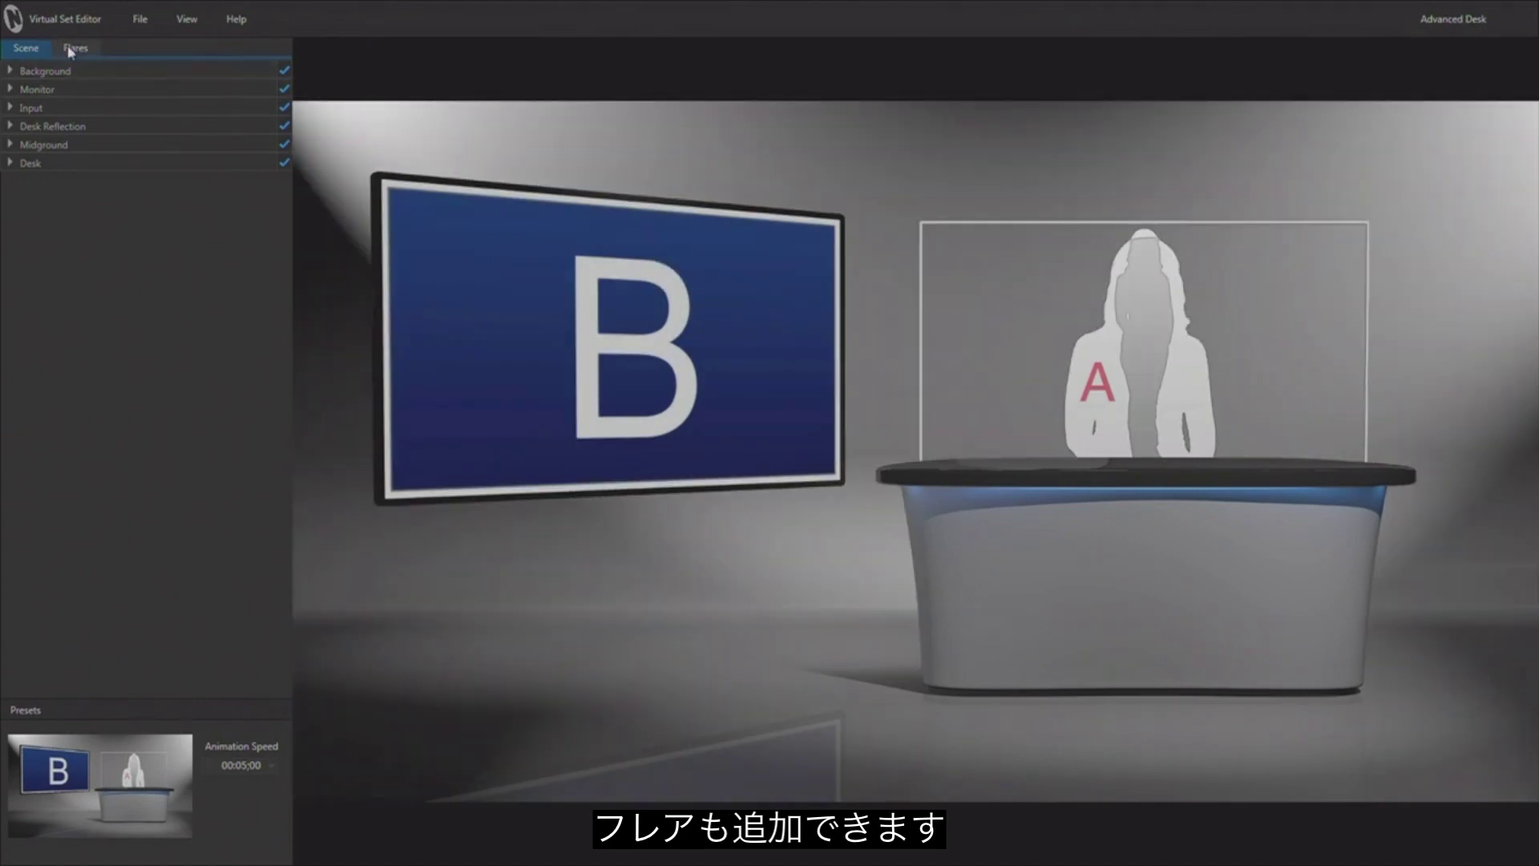
Add a Left Volume flare at X -178, Y 22, aimed at the B screen's top-left corner.
left_click(75, 49)
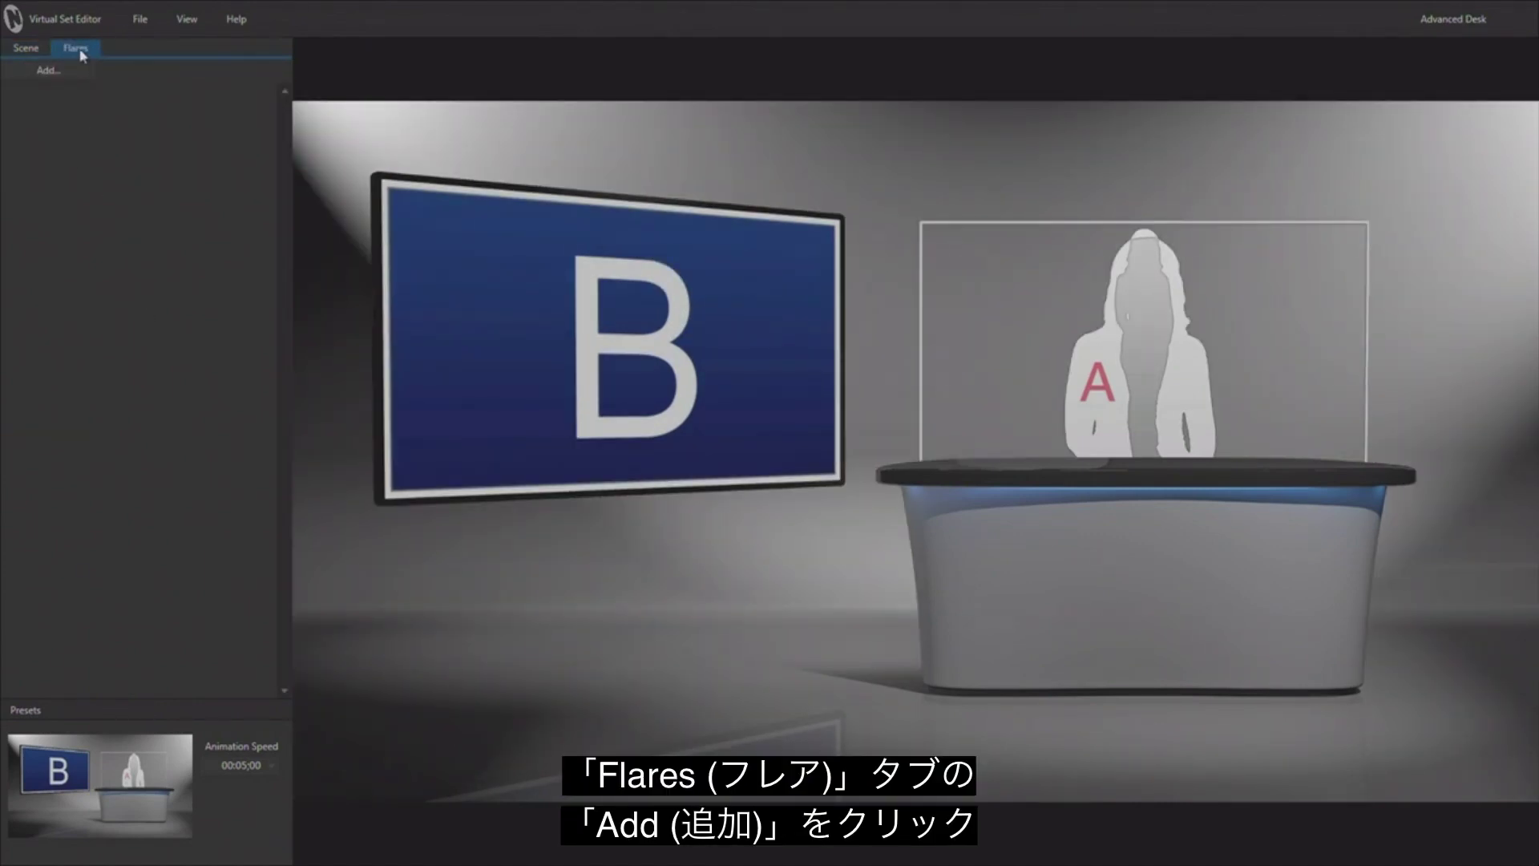
left_click(48, 72)
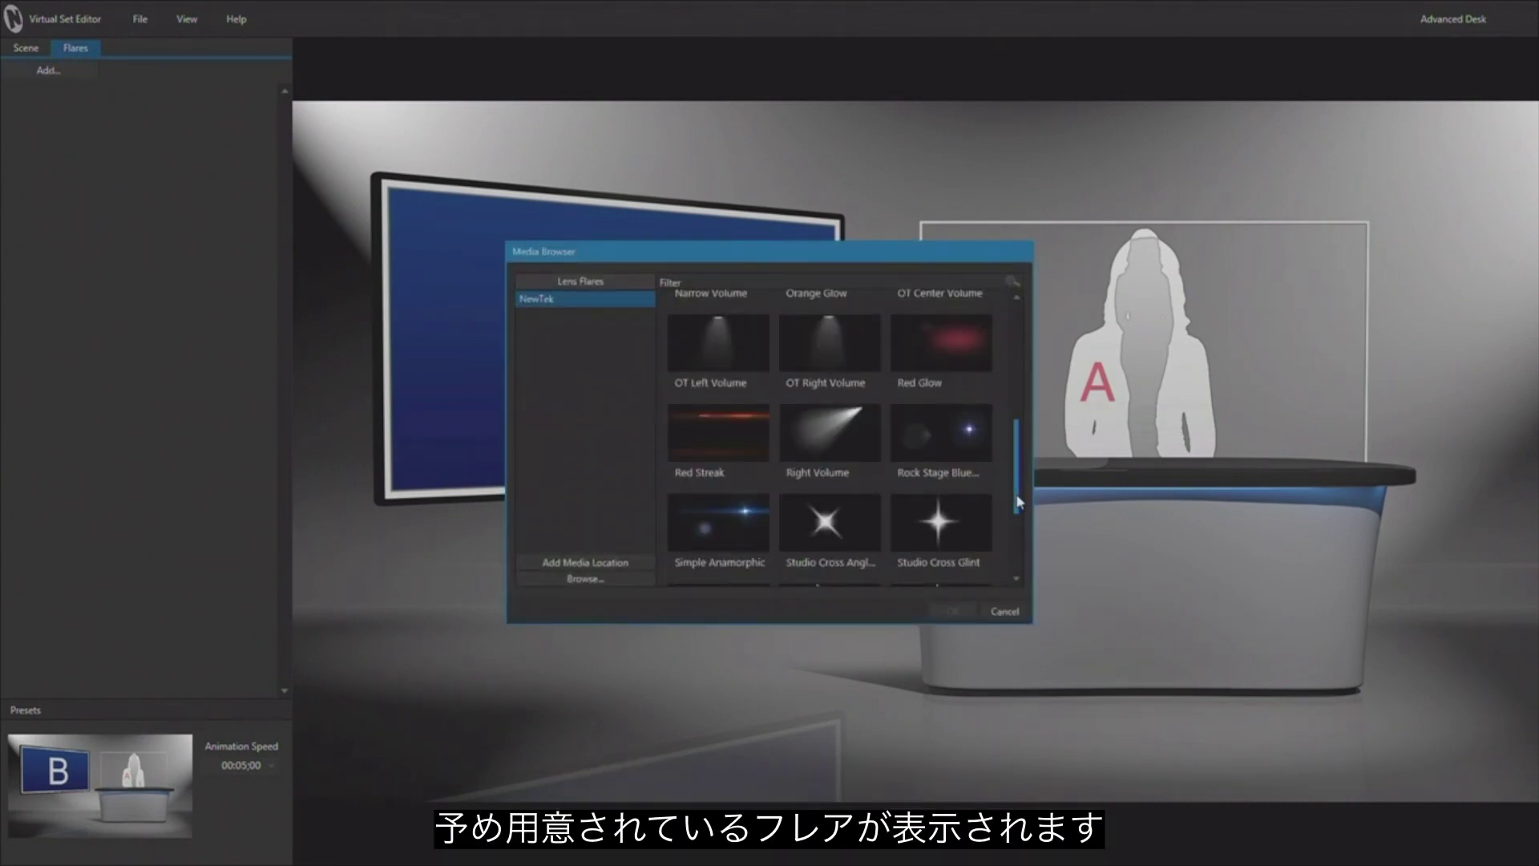
left_click_drag(1018, 502, 1000, 387)
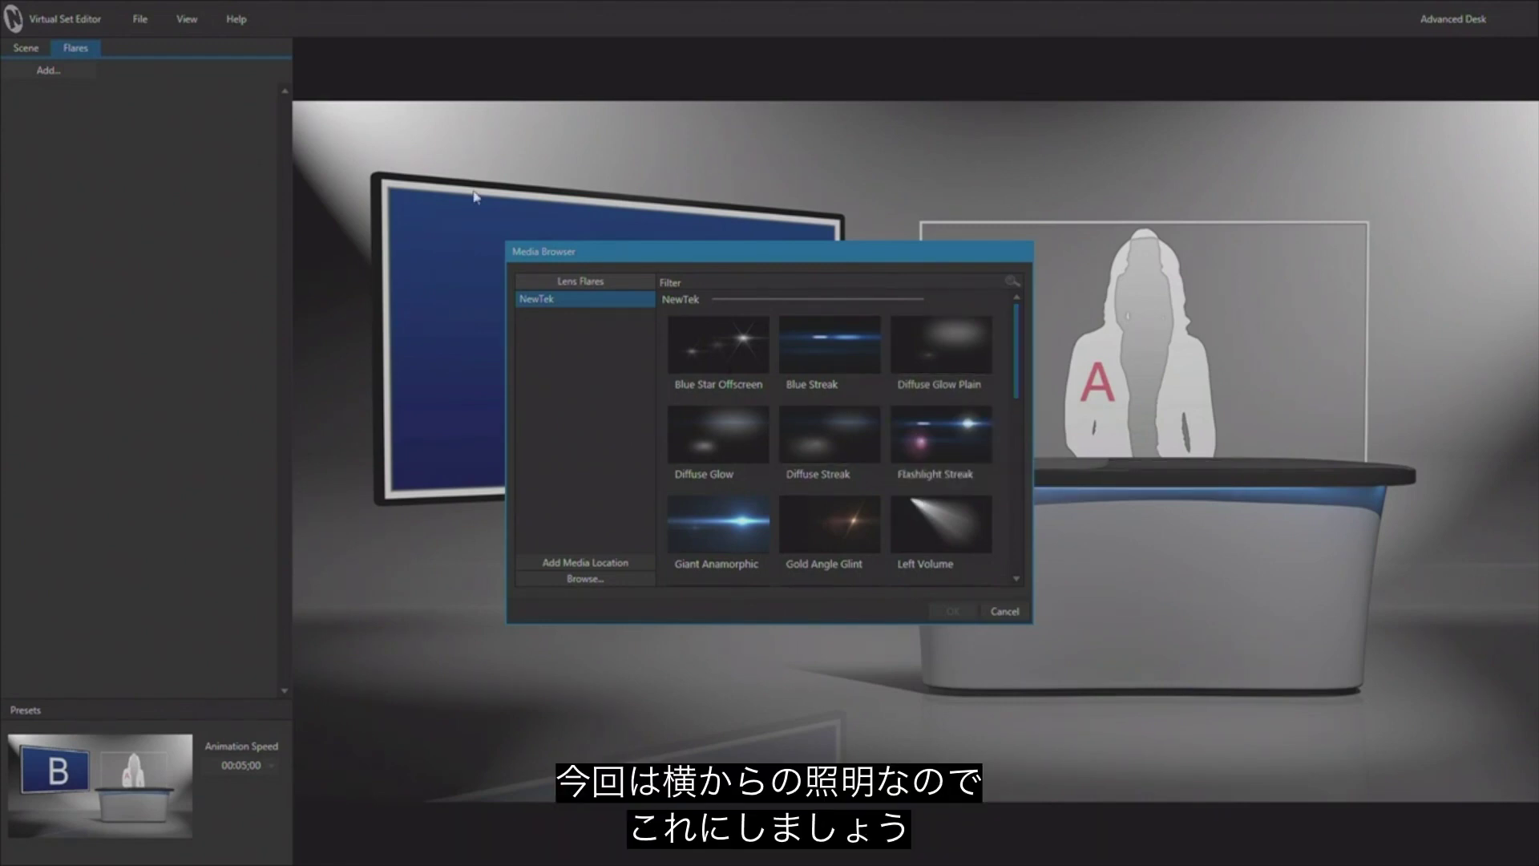
left_click(945, 538)
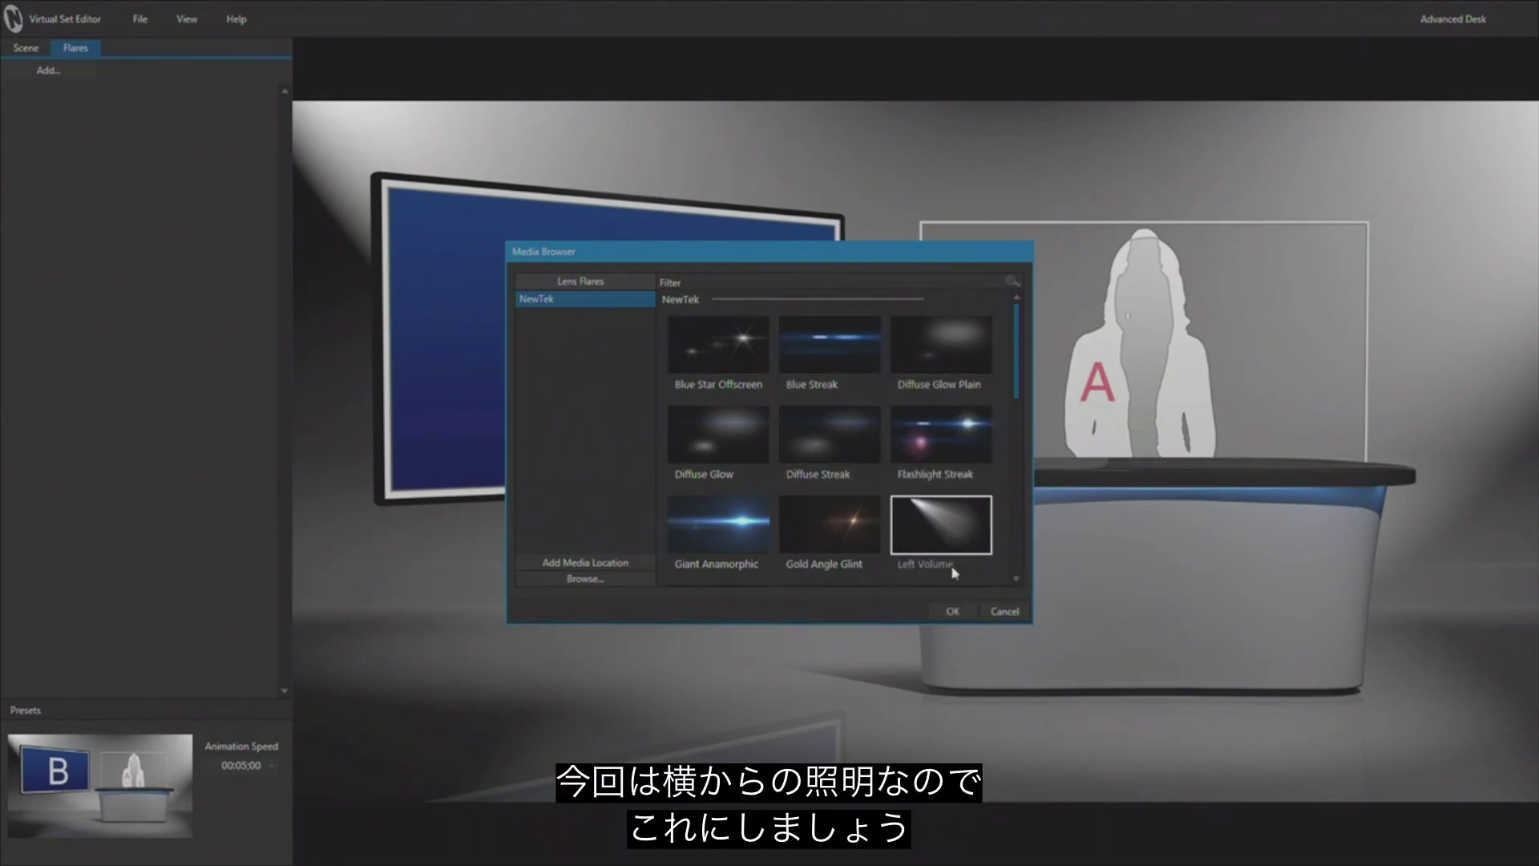
left_click(954, 612)
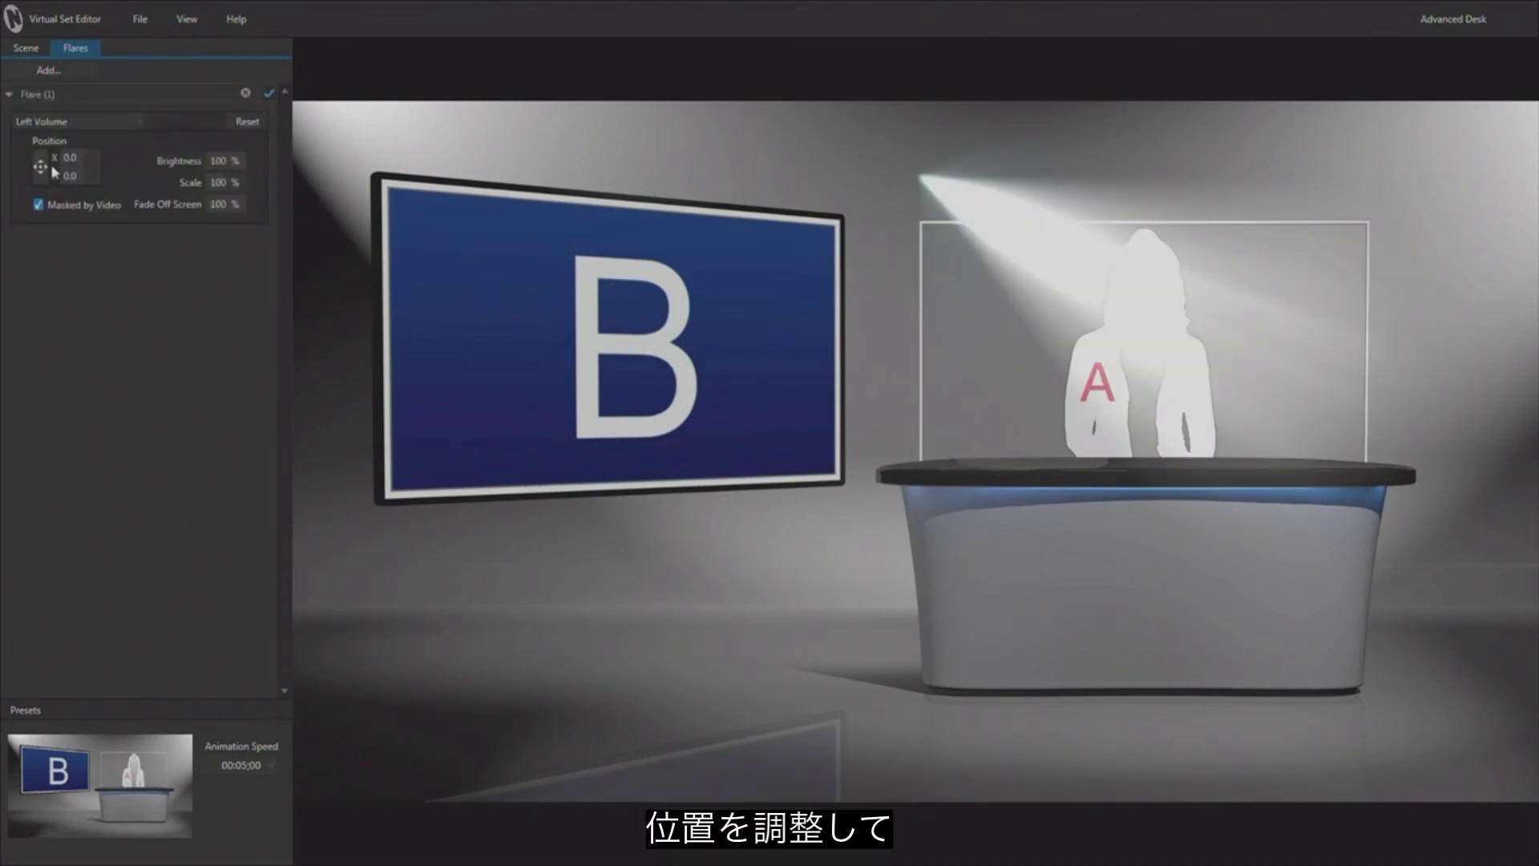
left_click_drag(39, 165, 40, 167)
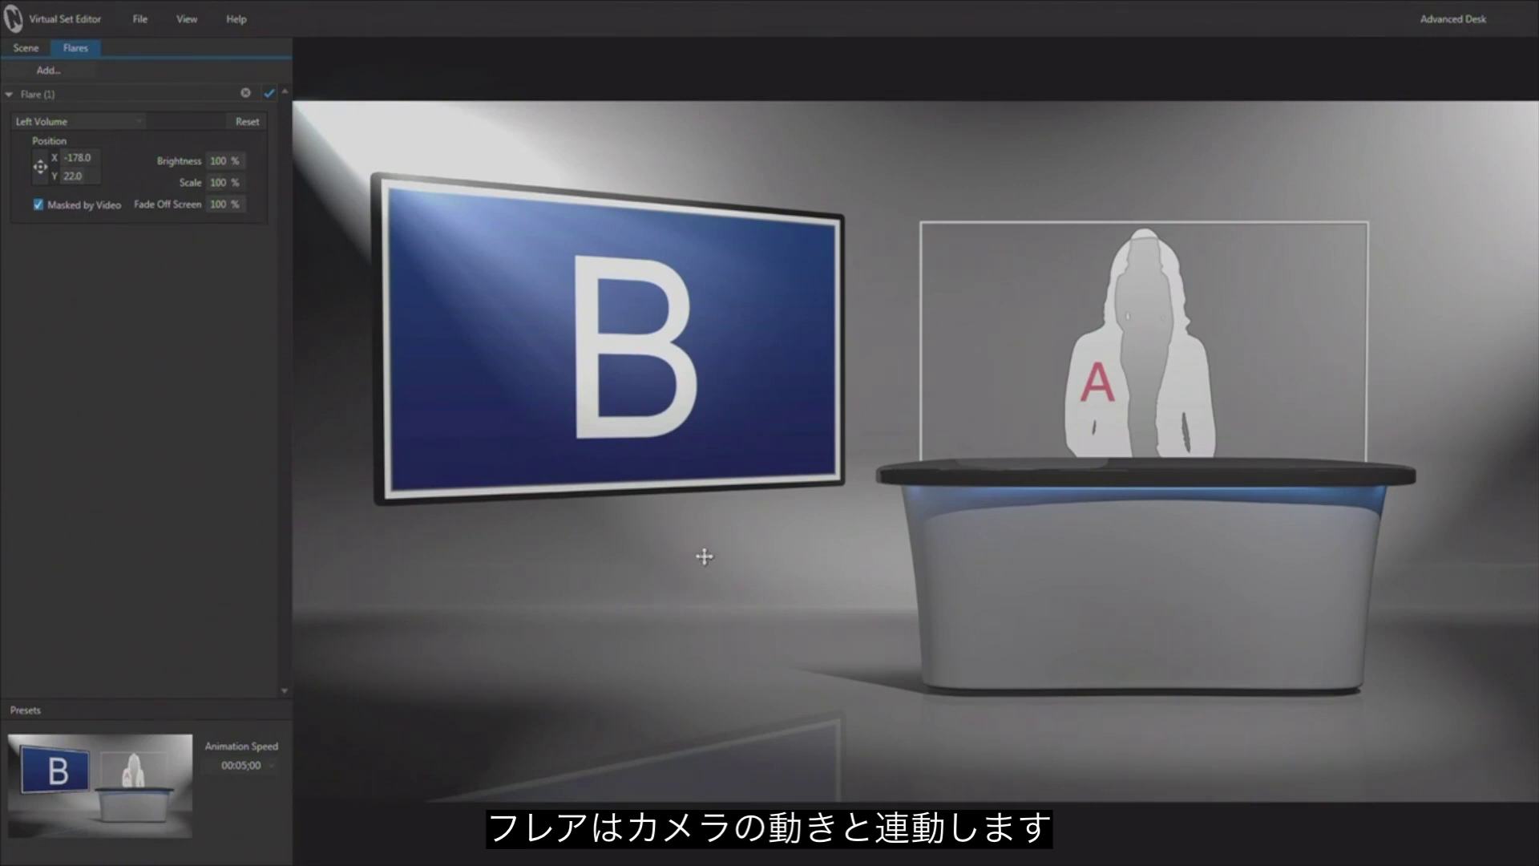
scroll(757, 593, "up", 3)
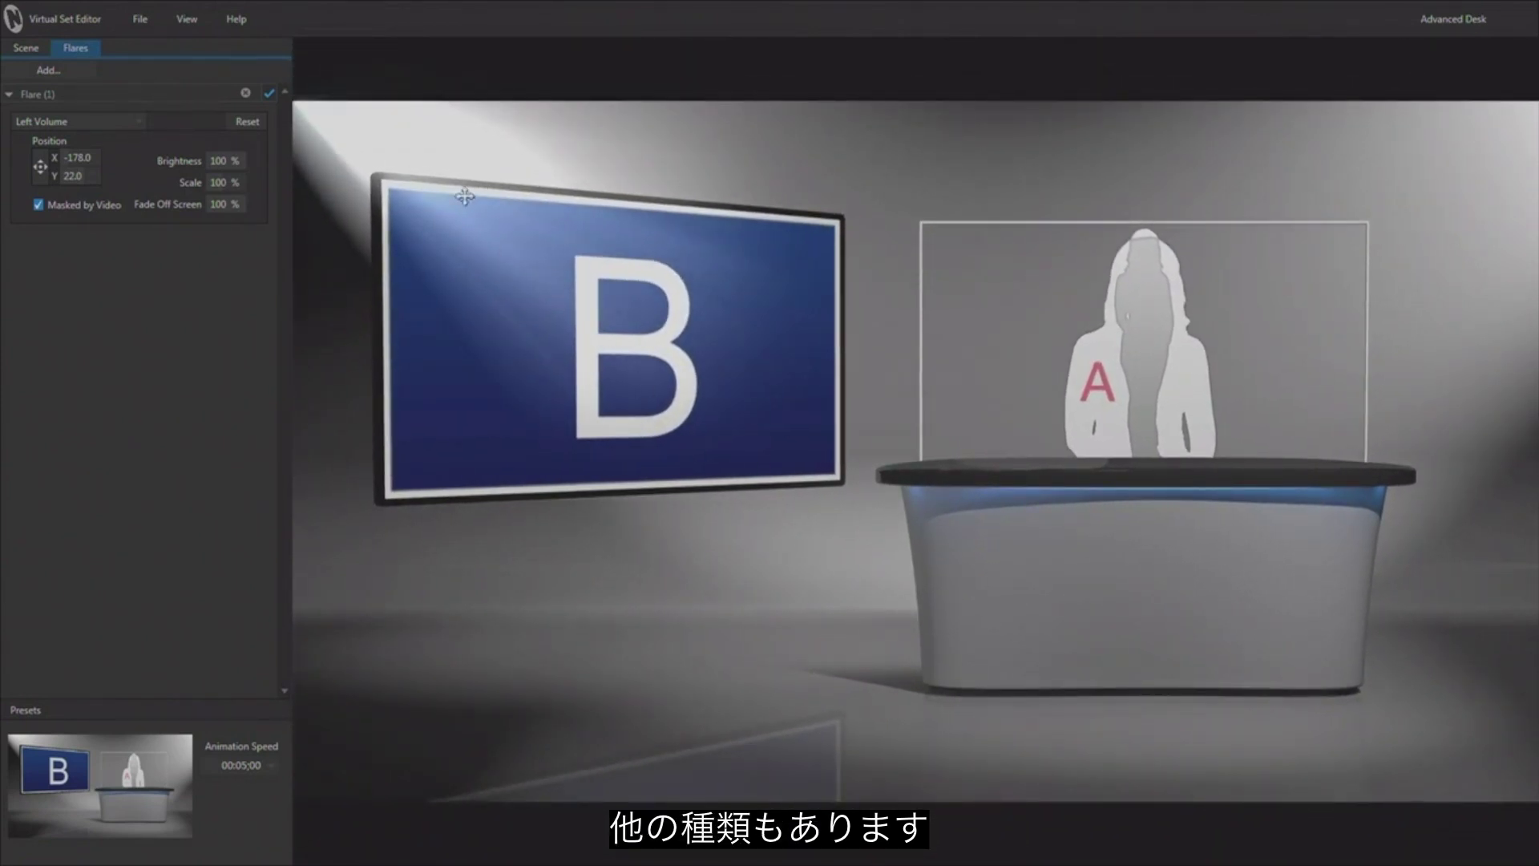
Add a Right Volume flare and position it at X 189.0, Y 11.7 on the set's right edge.
left_click(50, 71)
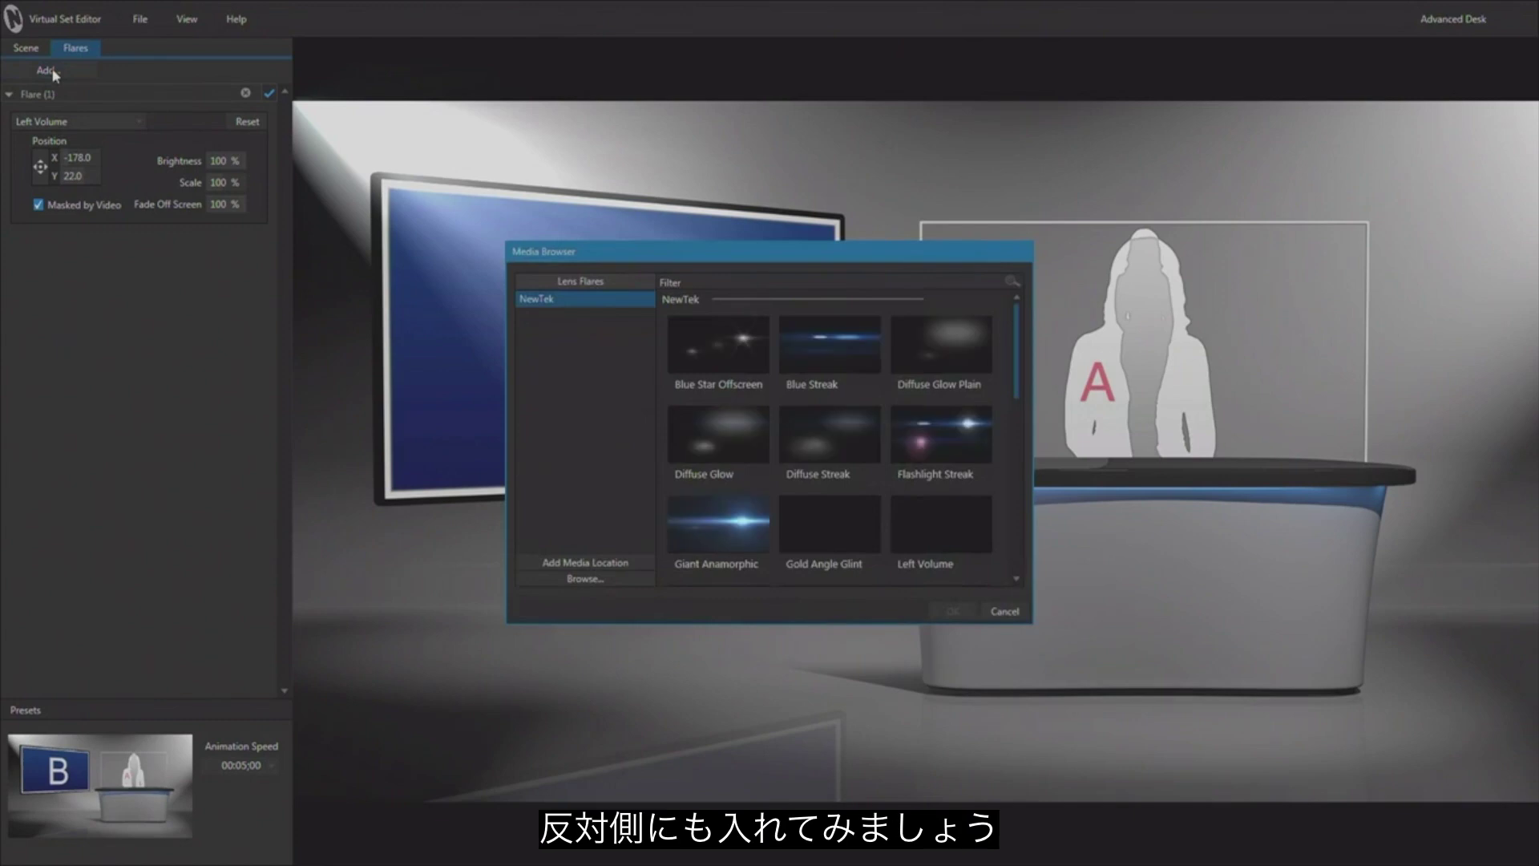
left_click_drag(1019, 398, 1020, 525)
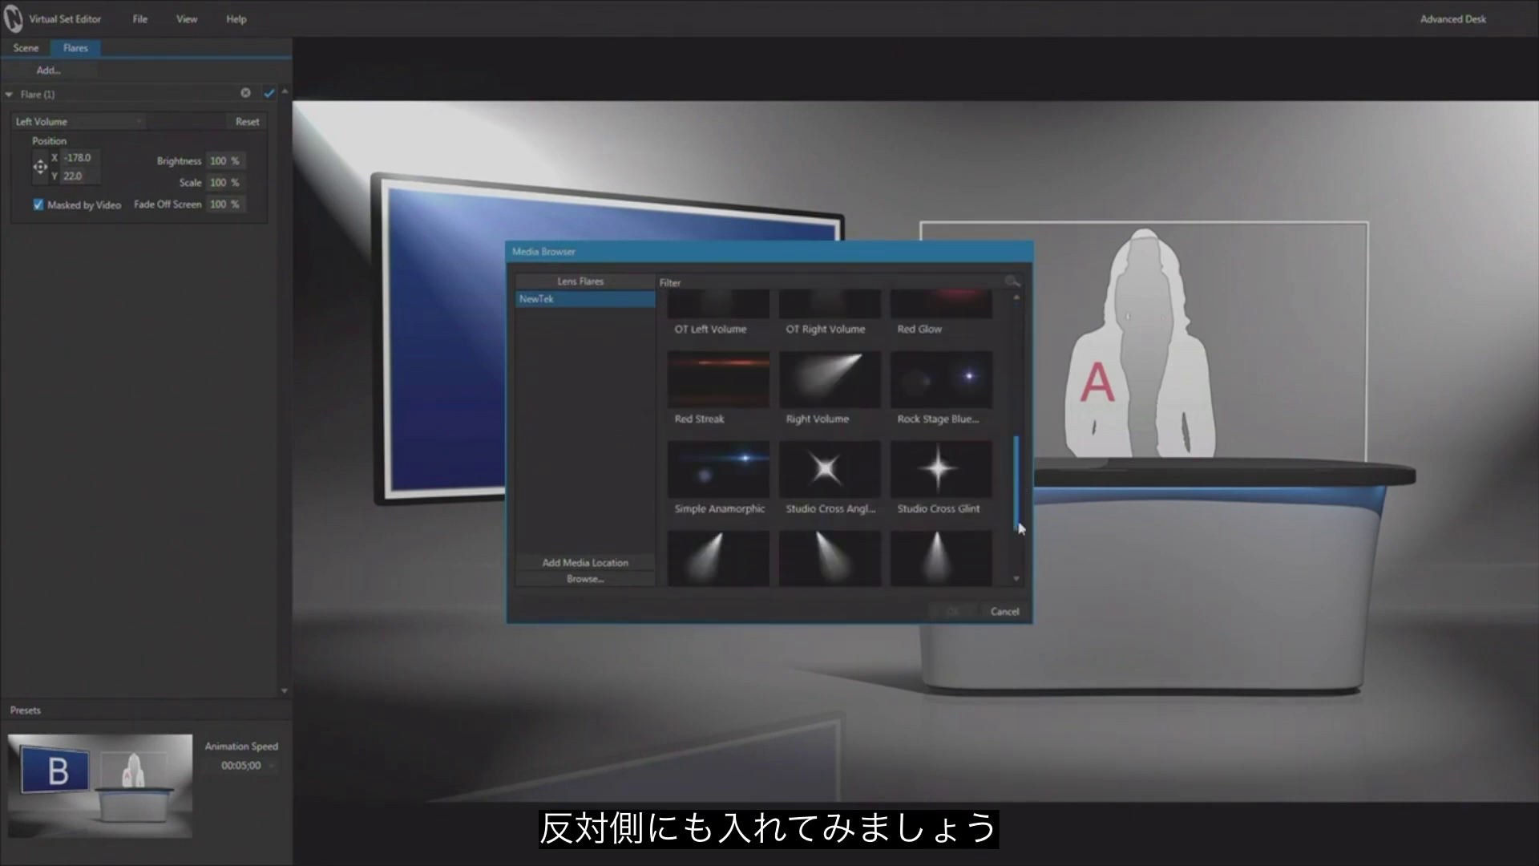
double_click(861, 384)
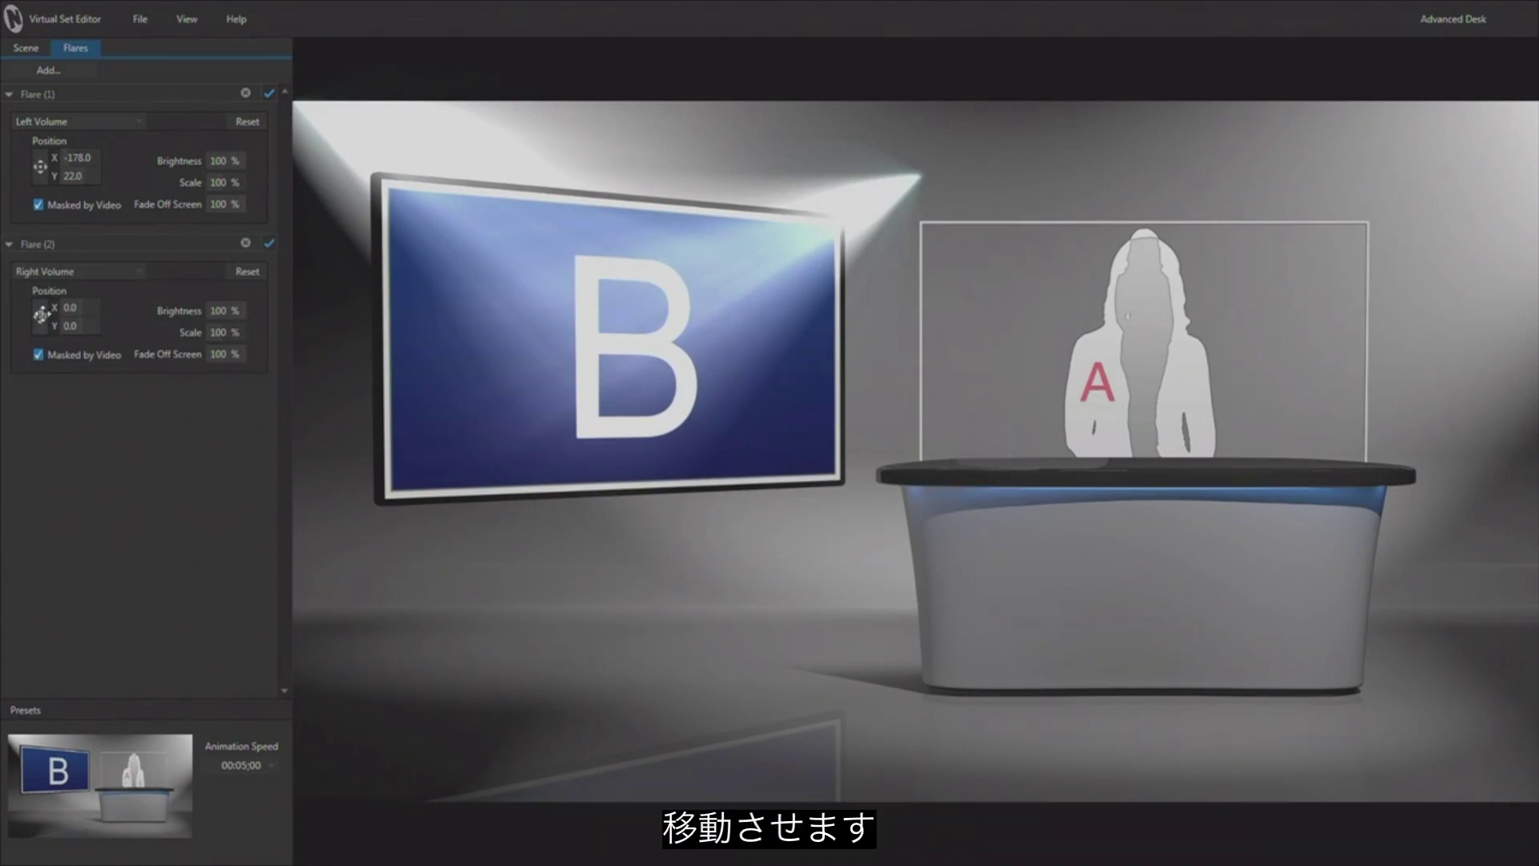
left_click_drag(41, 314, 82, 312)
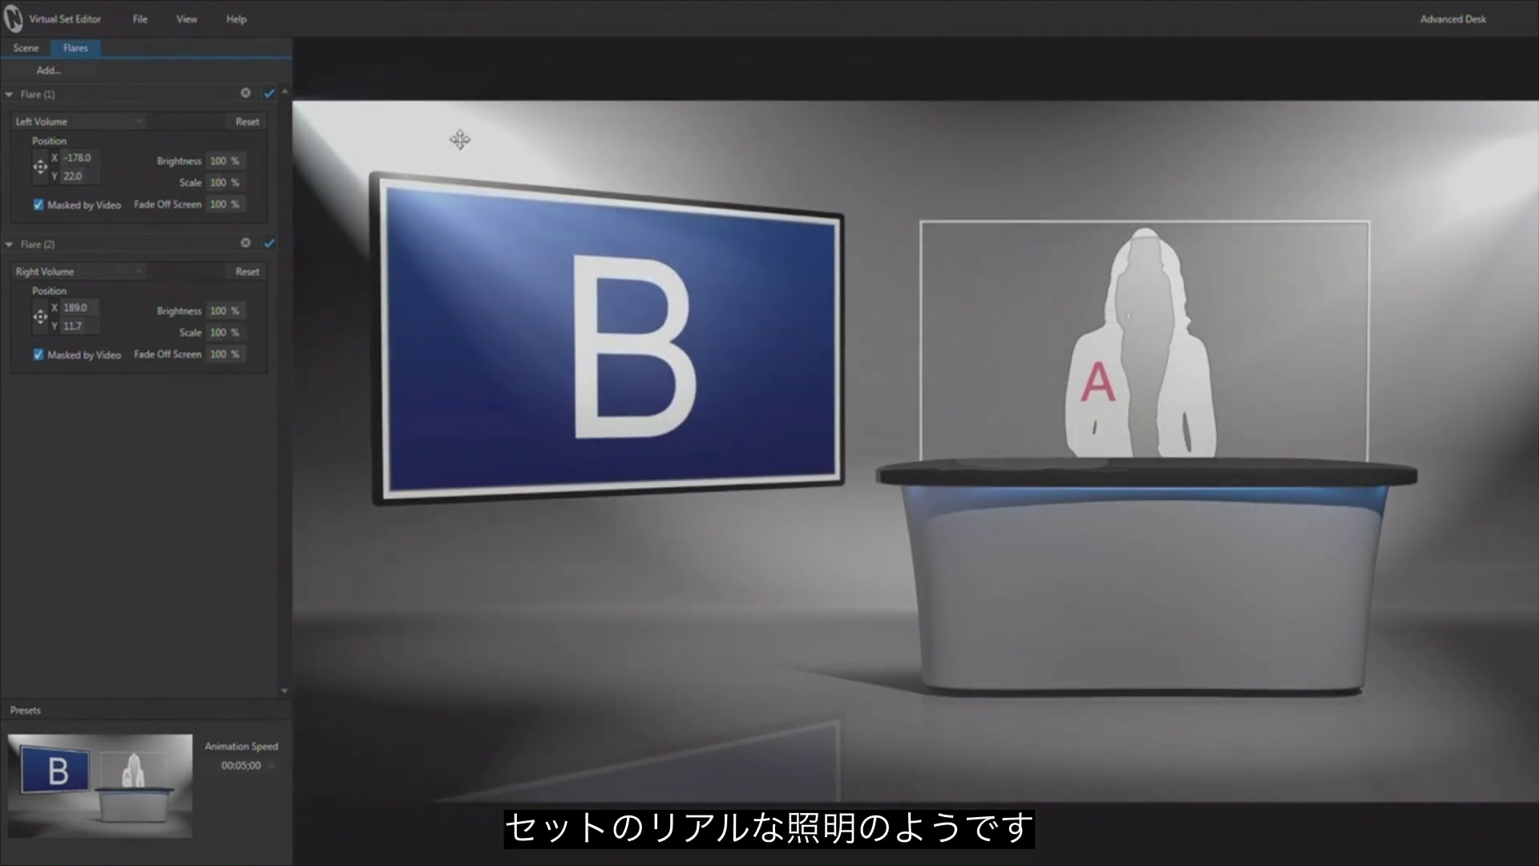
left_click(49, 70)
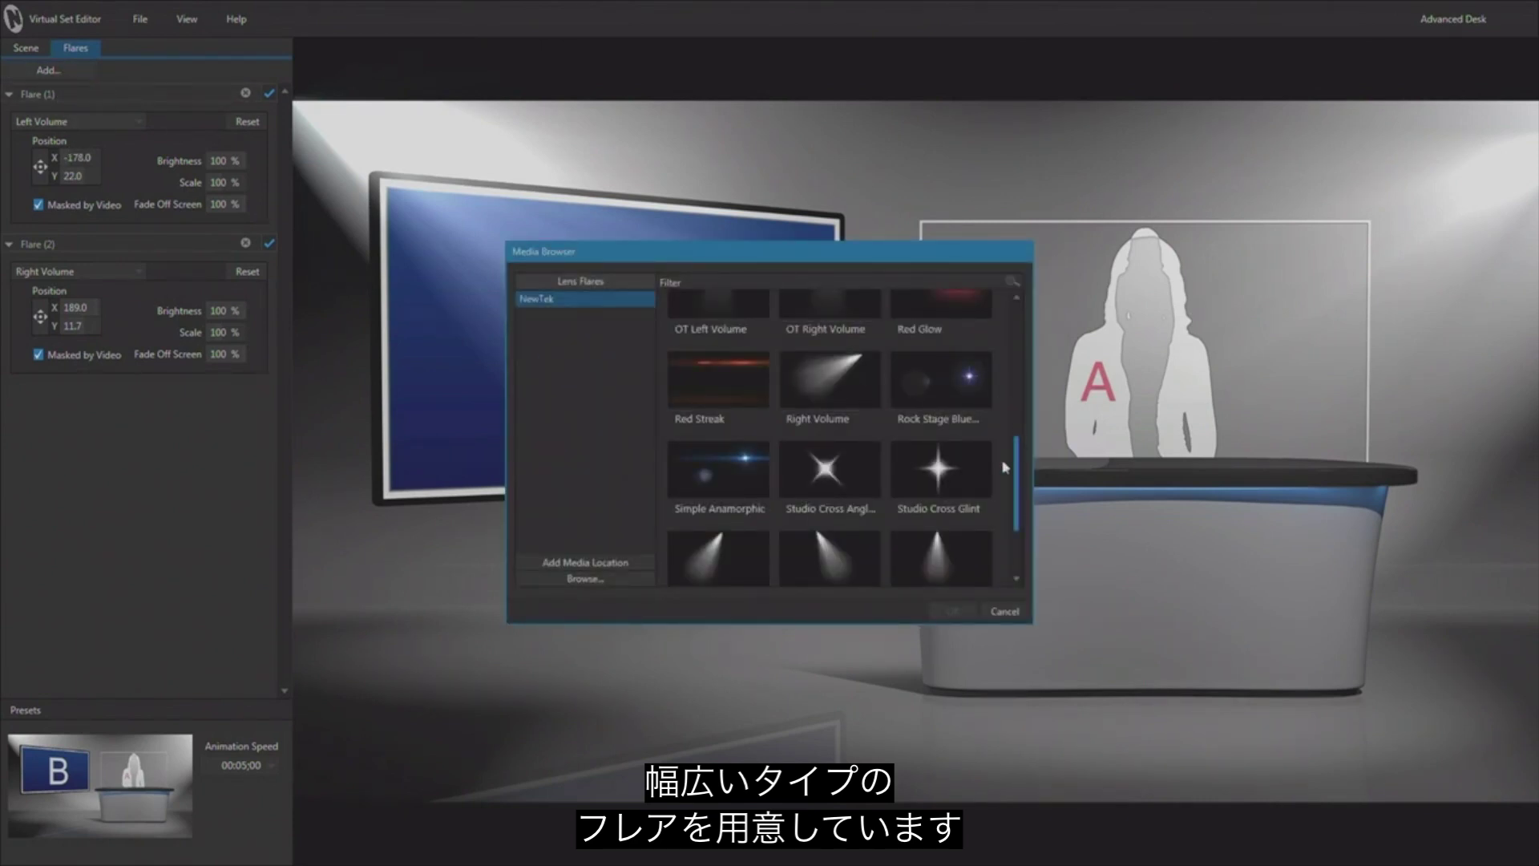
left_click_drag(1020, 475, 1022, 340)
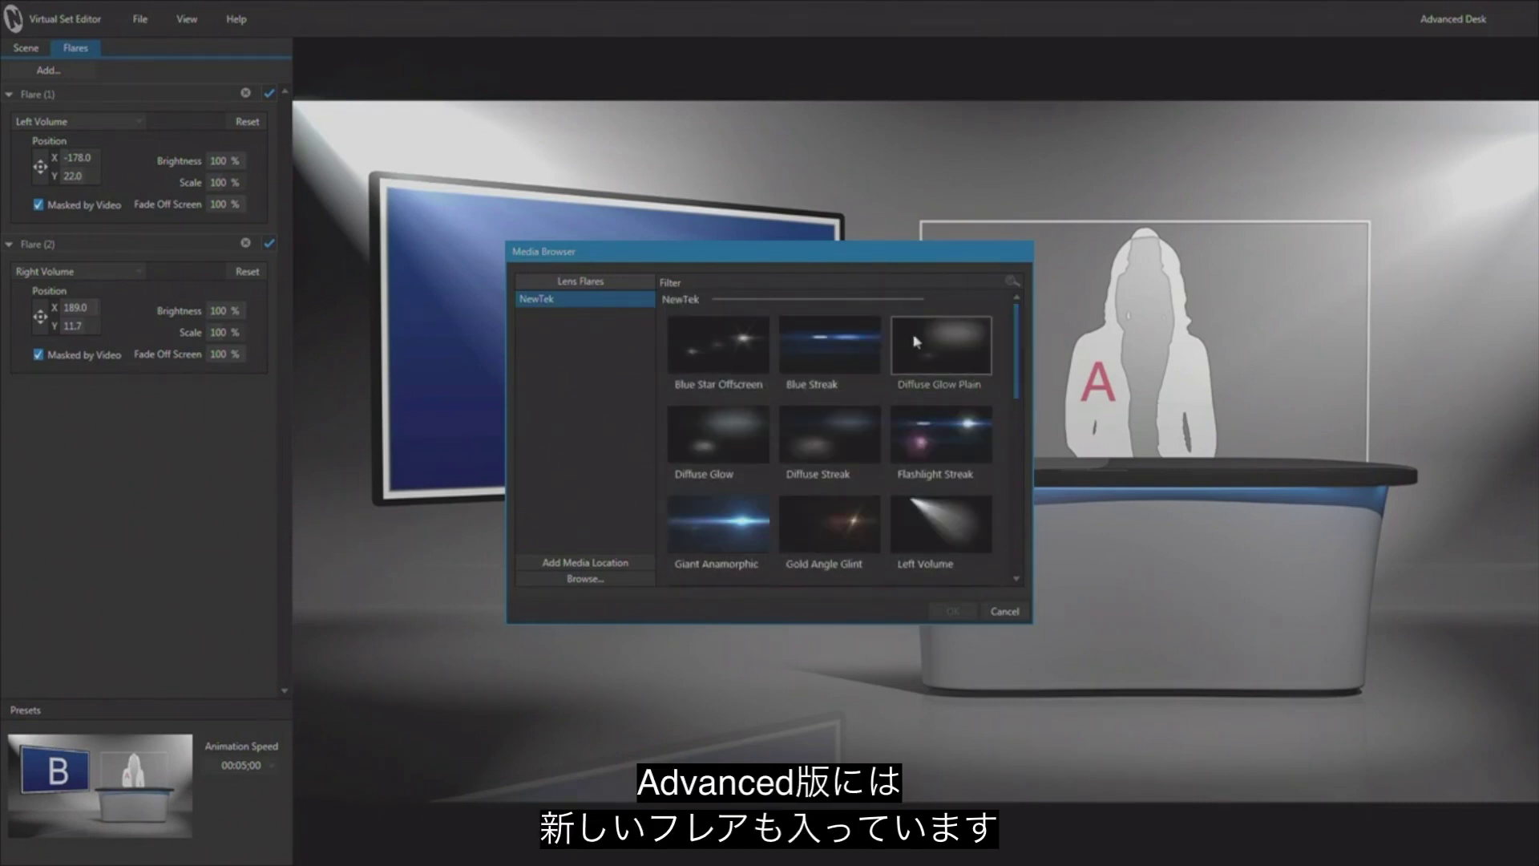
left_click(1005, 612)
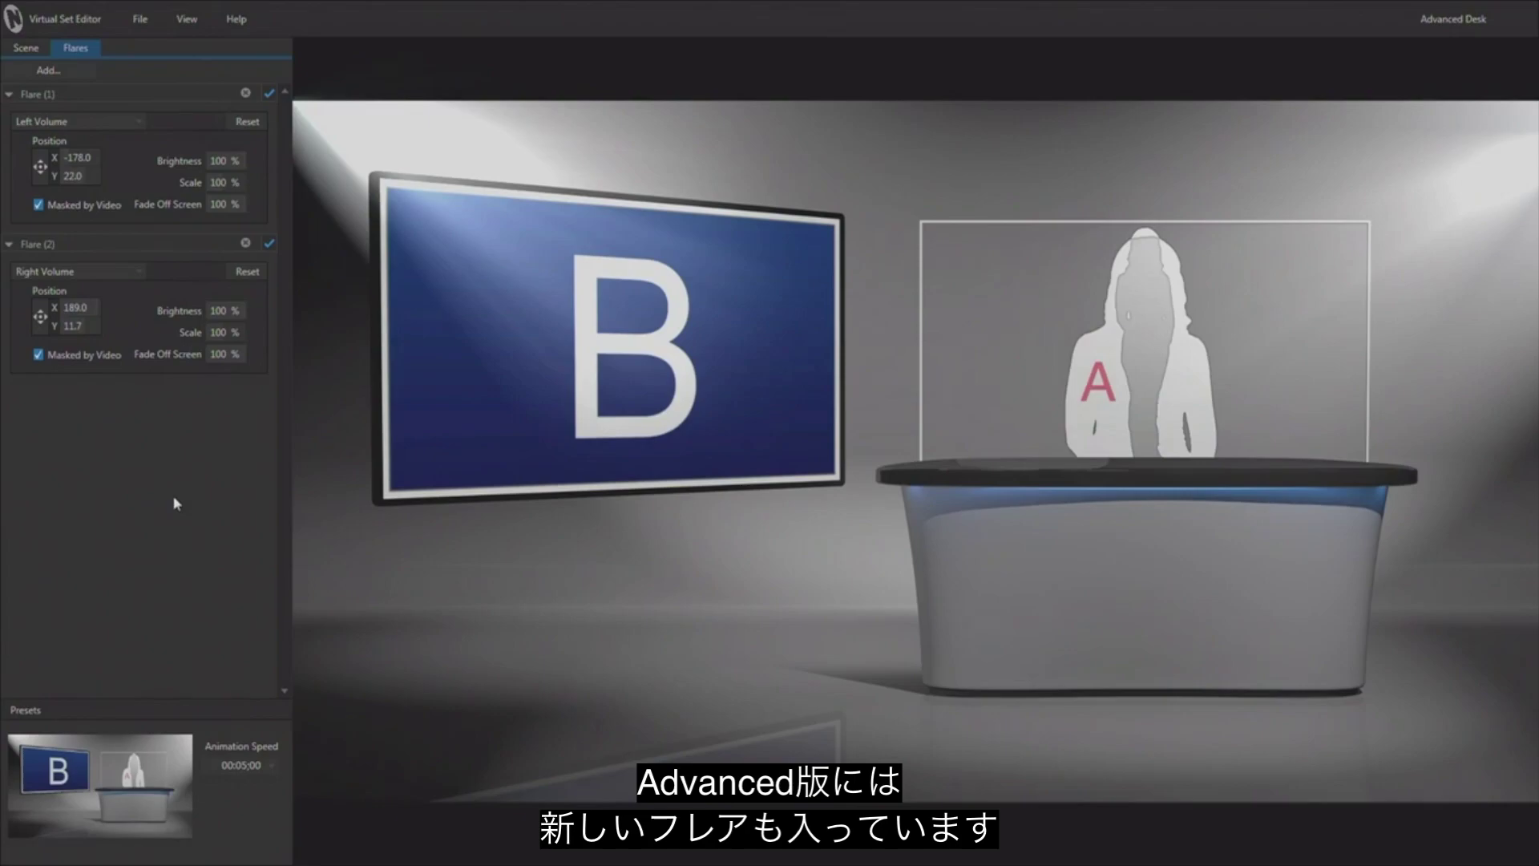